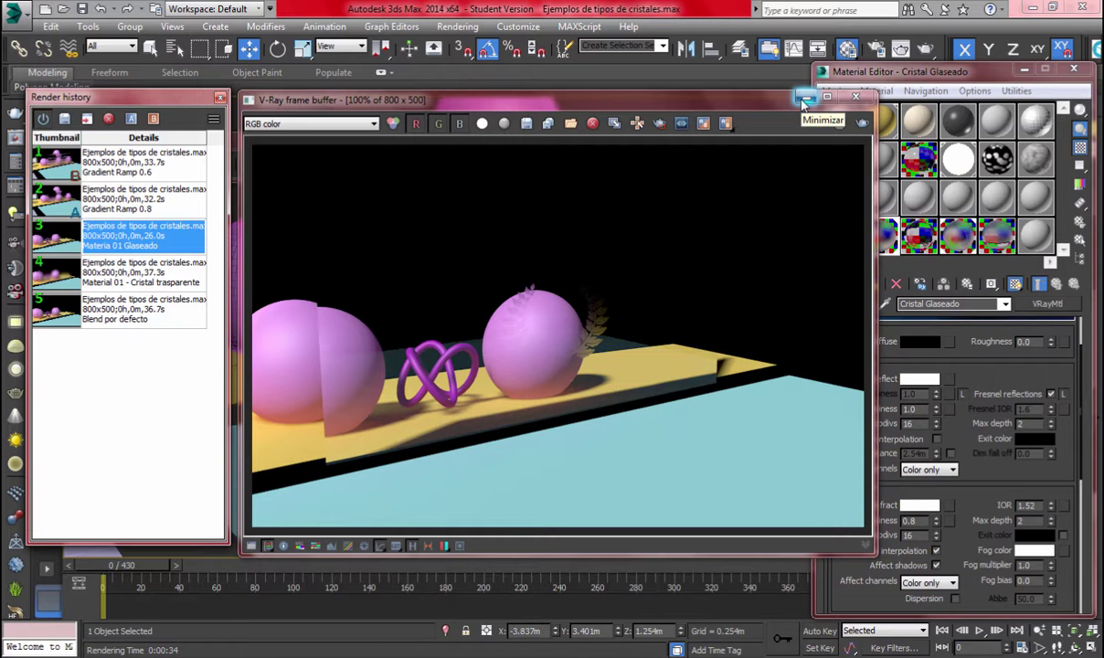
Move the V-Ray frame buffer clear of the viewport and set the BASE material's diffuse colour to black
drag(772, 99, 637, 607)
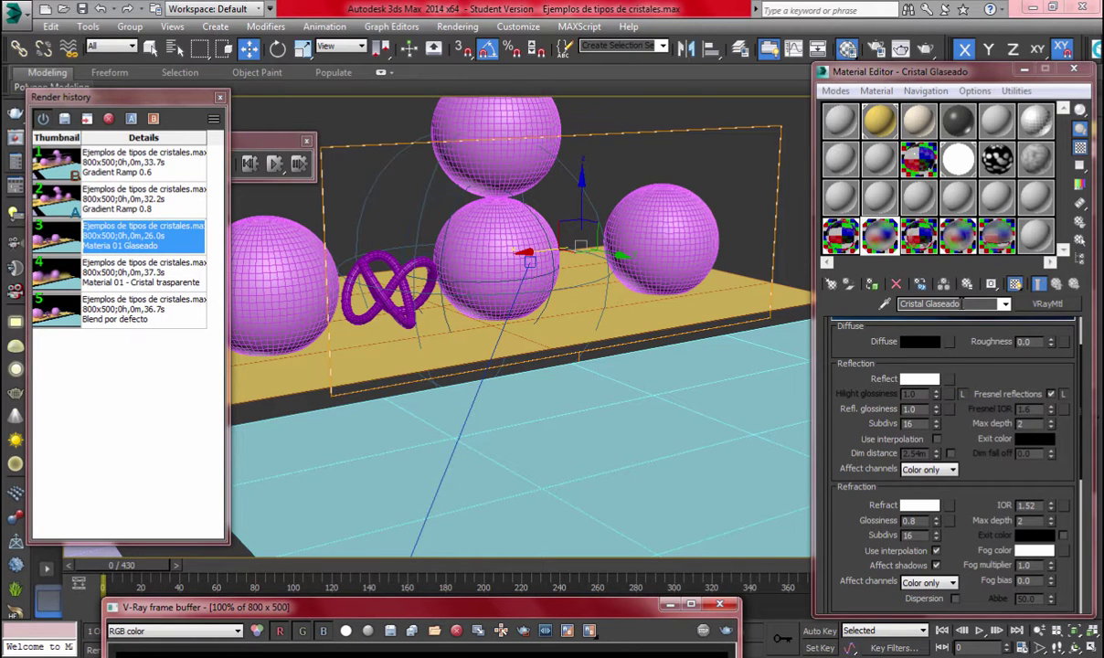
click(805, 236)
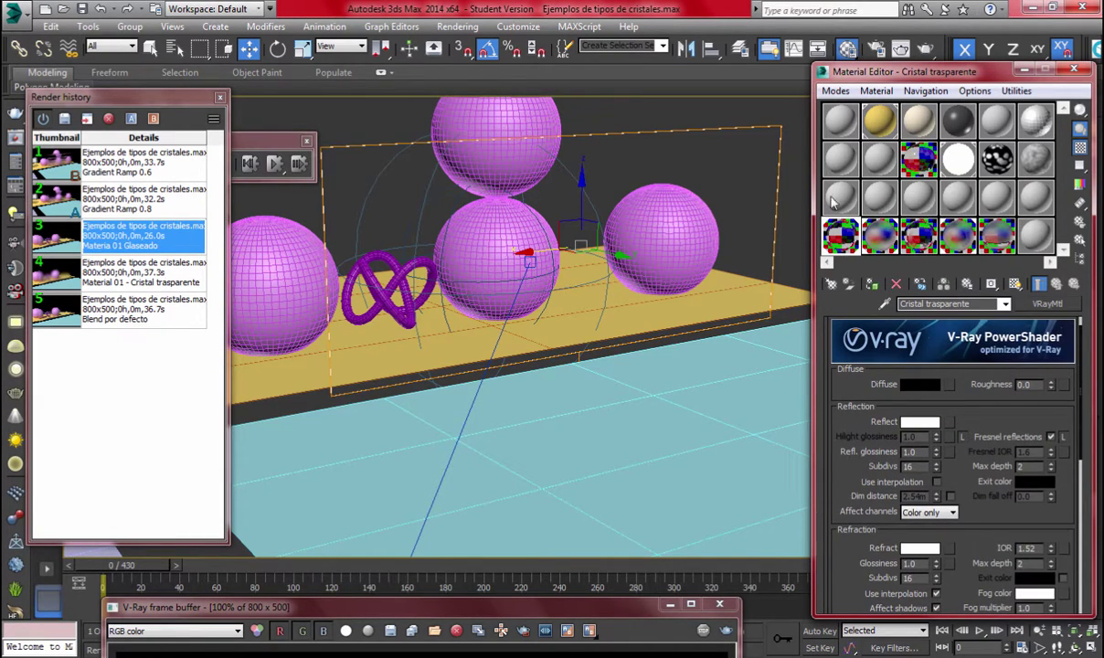
click(835, 197)
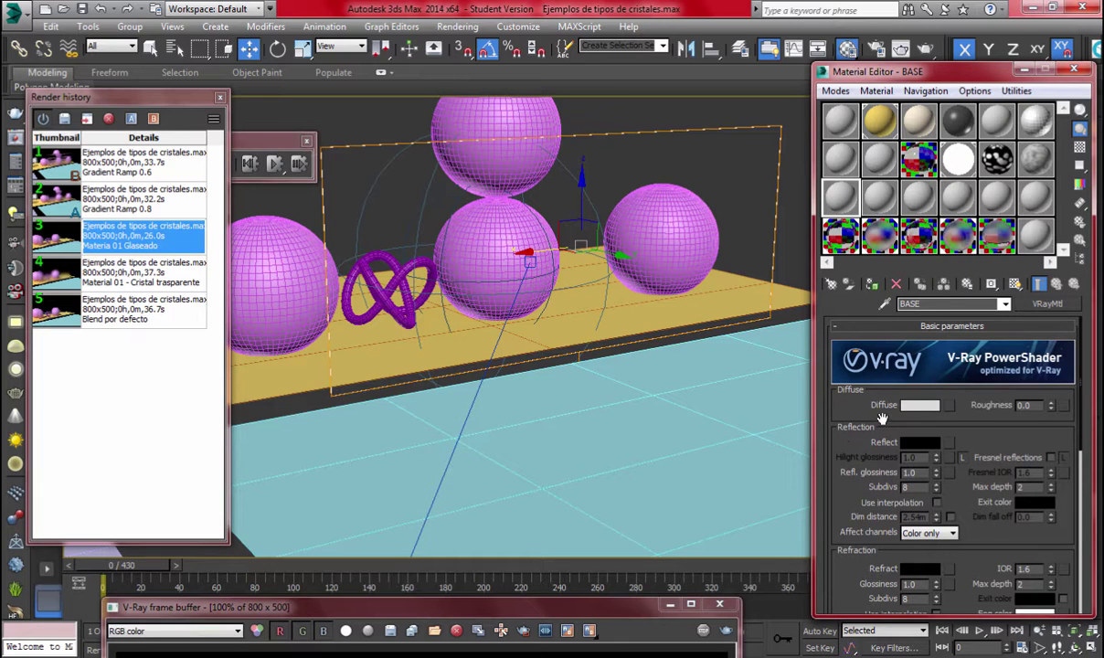
click(919, 405)
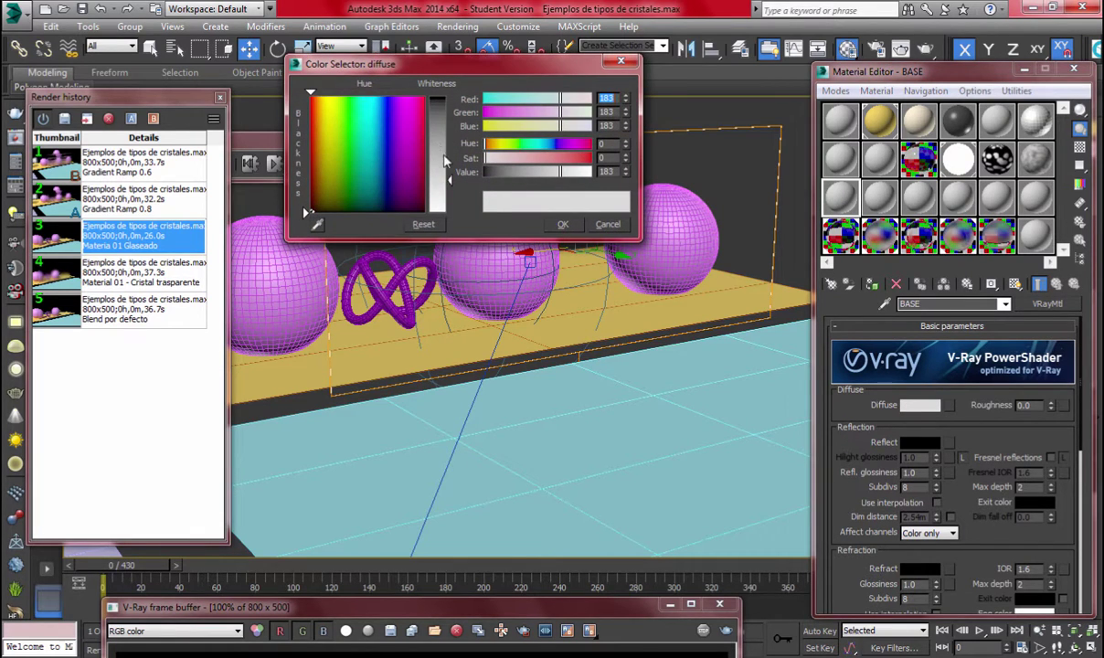
drag(419, 151, 307, 213)
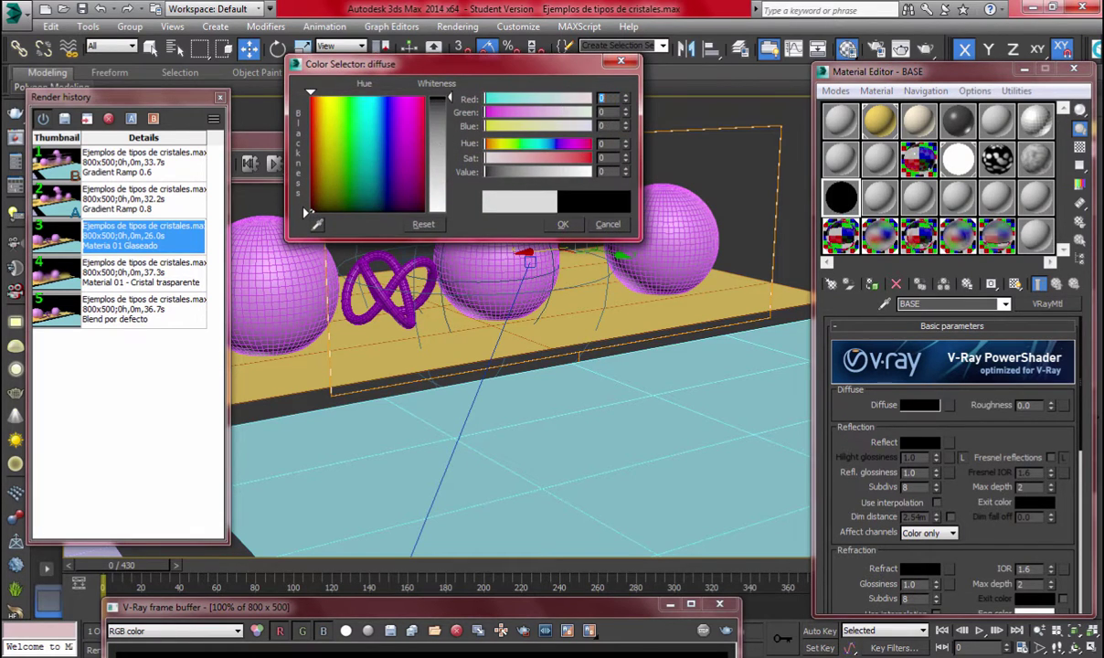
click(562, 224)
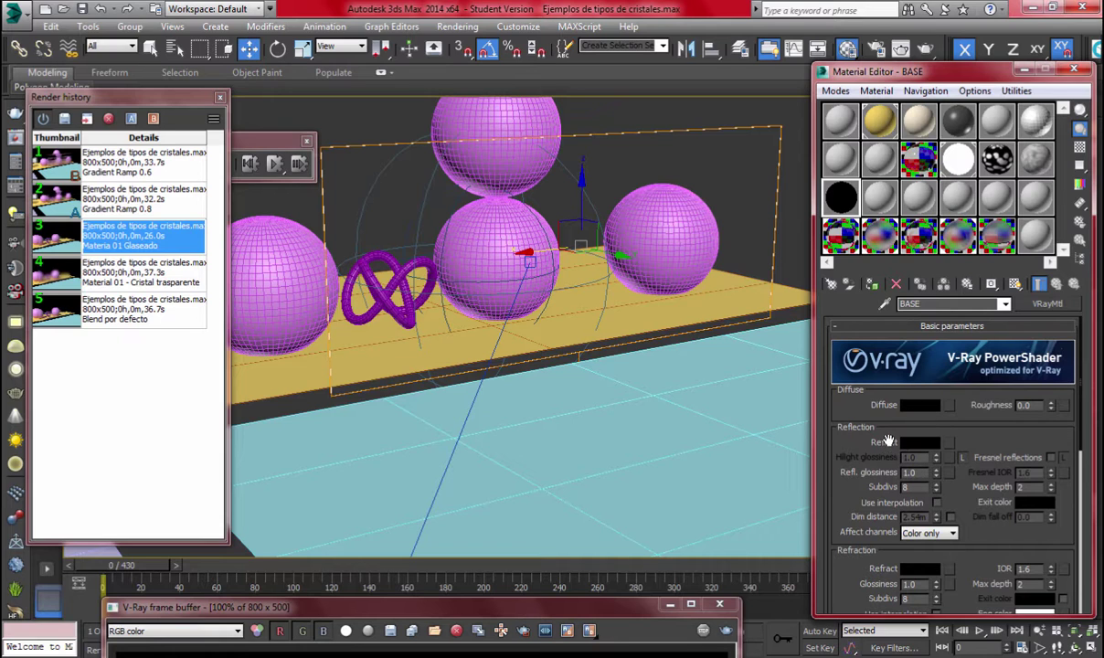
Set both the reflection and the refraction colour of the BASE material to pure white
click(920, 443)
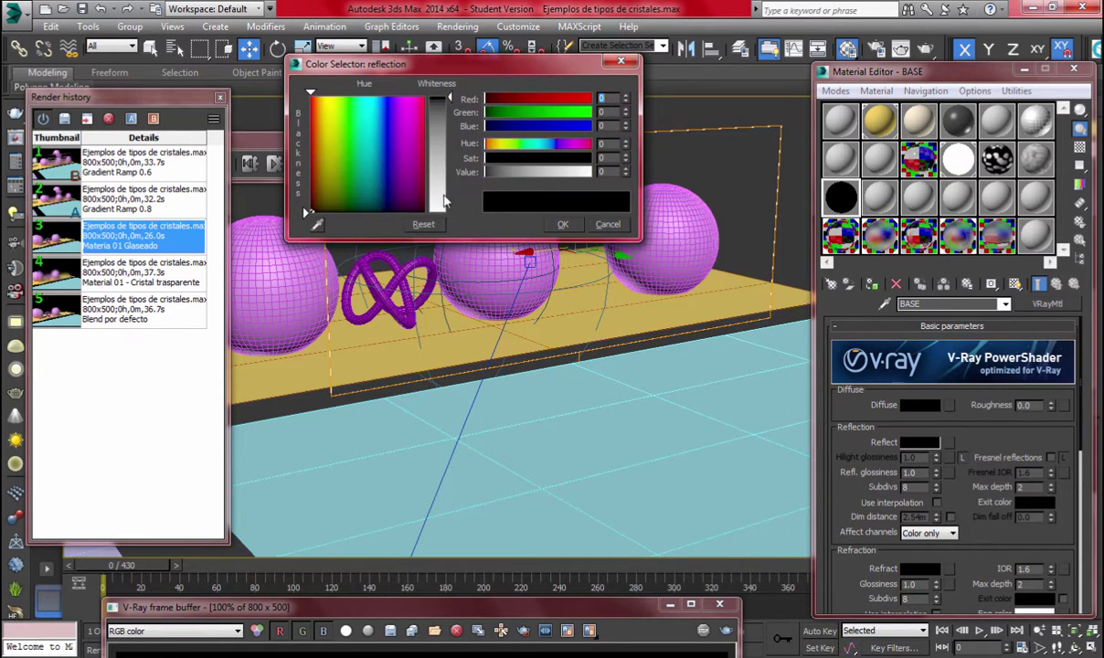
click(445, 202)
click(563, 224)
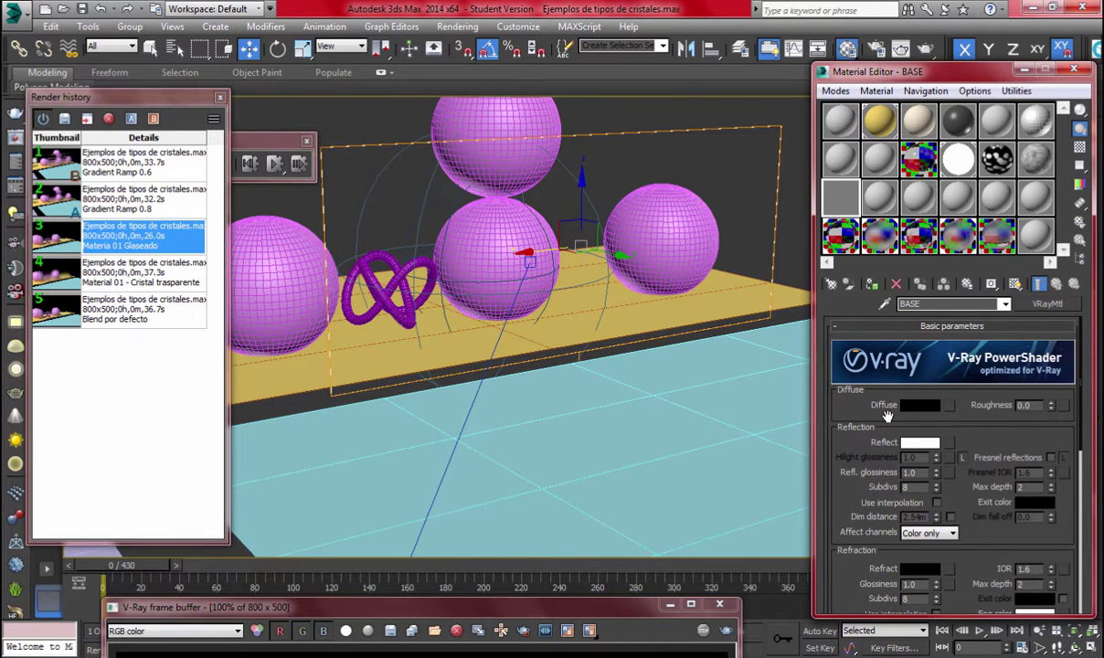
scroll(859, 484, down, 2)
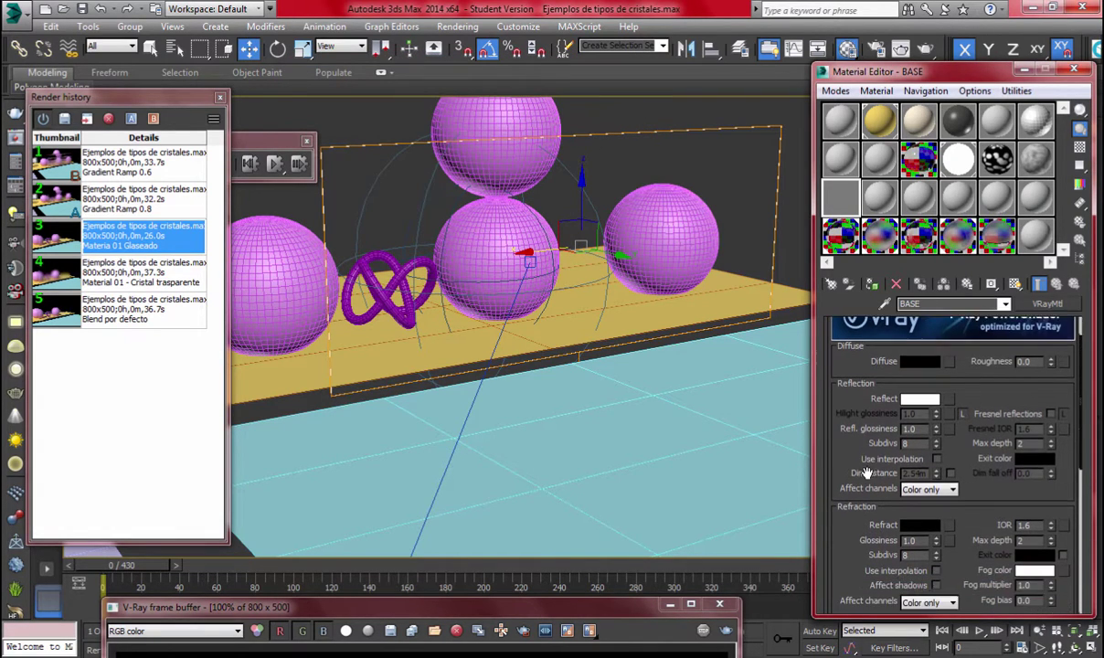
click(919, 517)
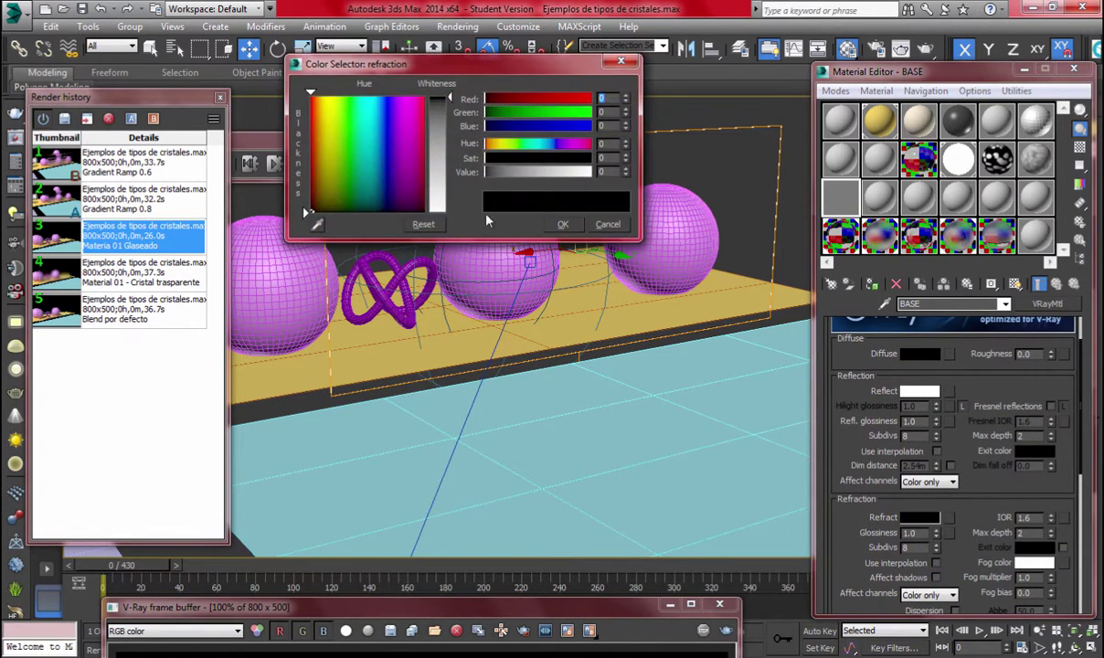
click(439, 209)
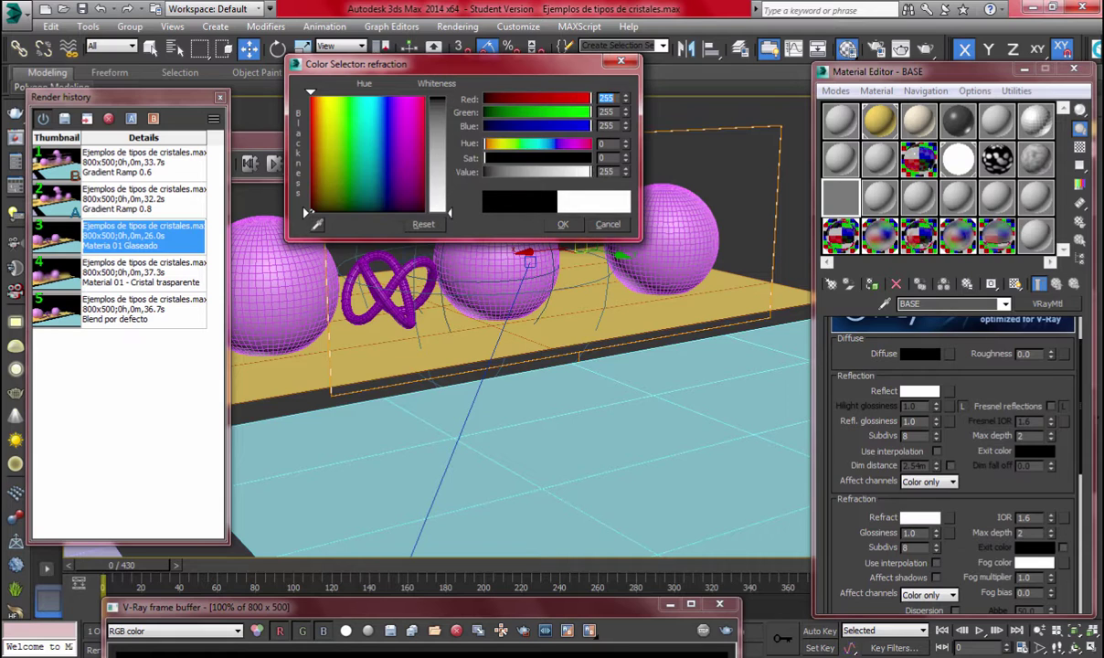
click(561, 224)
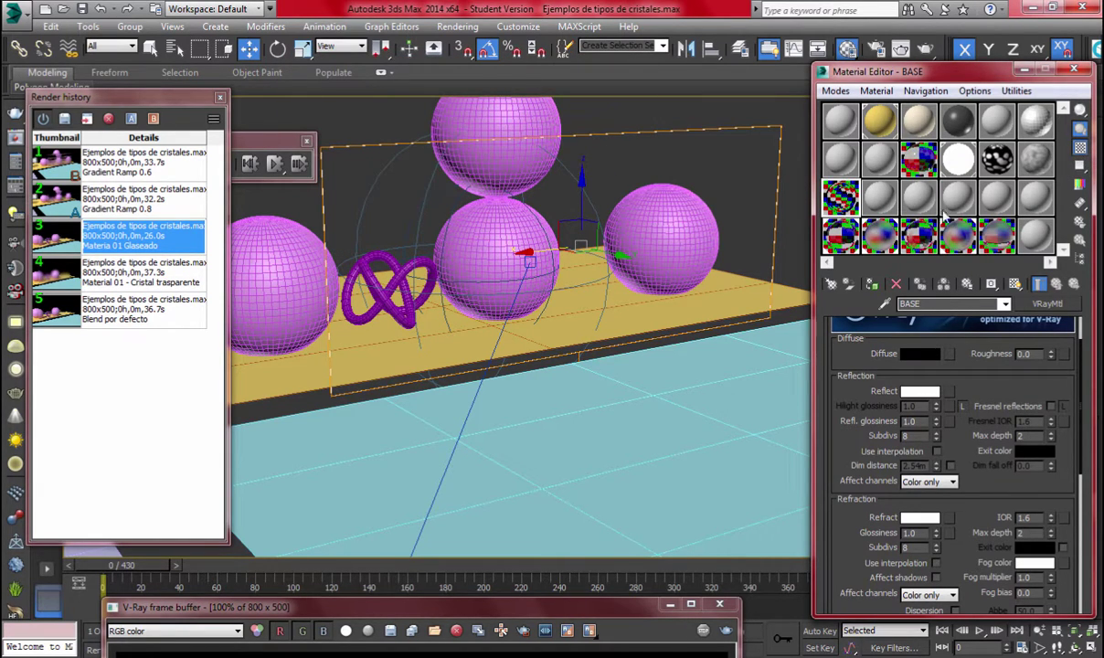
With an enlarged preview of the BASE material open, enable Affect shadows and Fresnel reflections
double_click(851, 201)
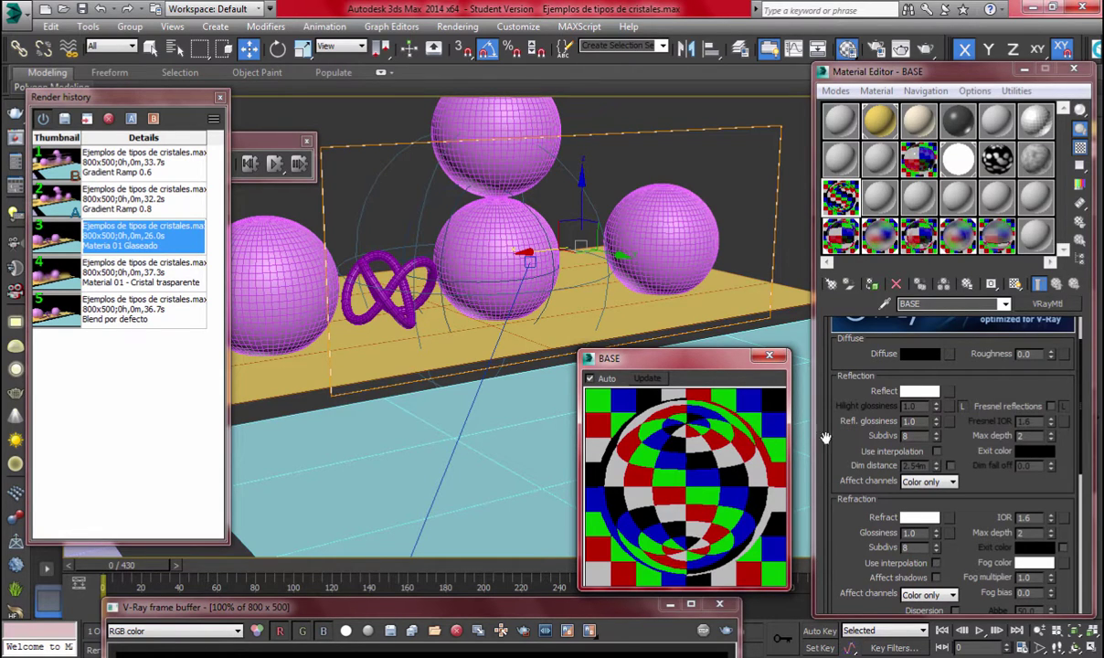
scroll(916, 515, down, 1)
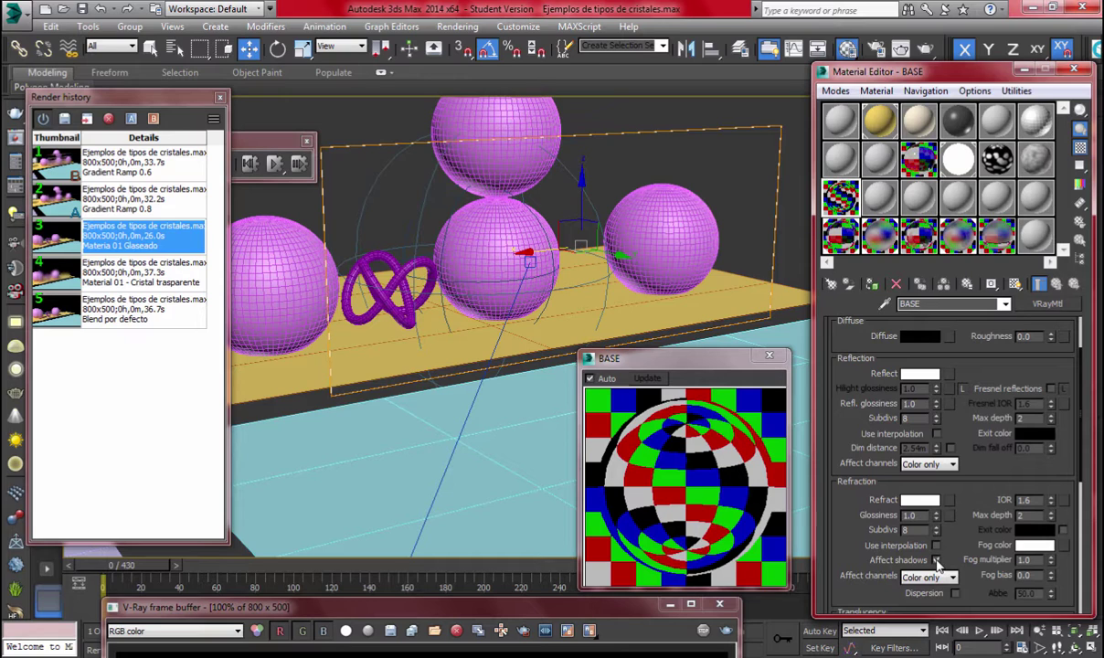
click(936, 559)
click(1052, 390)
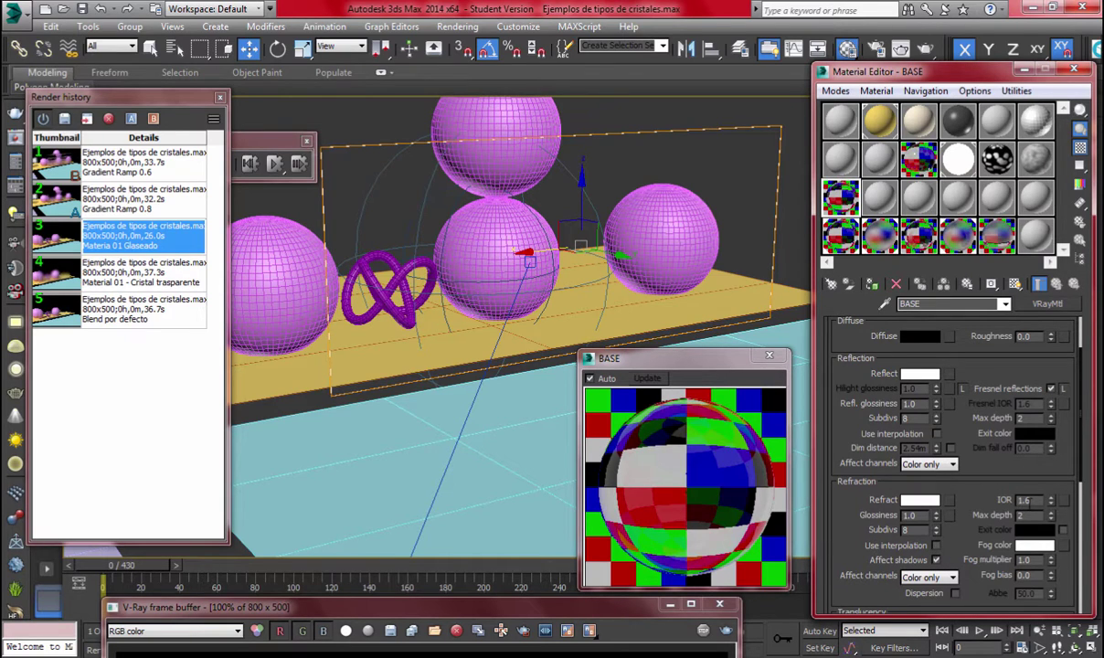
Set the refraction IOR of the BASE material to 1.52
double_click(1026, 500)
text(1.5)
key(BackSpace)
text(6)
key(Return)
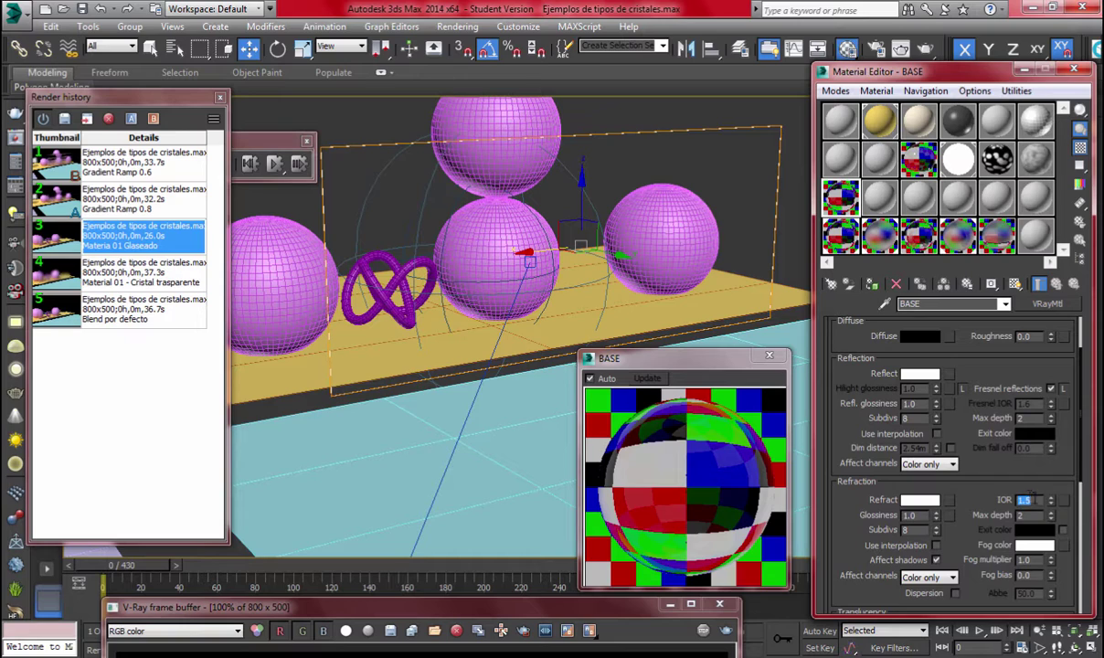
key(Return)
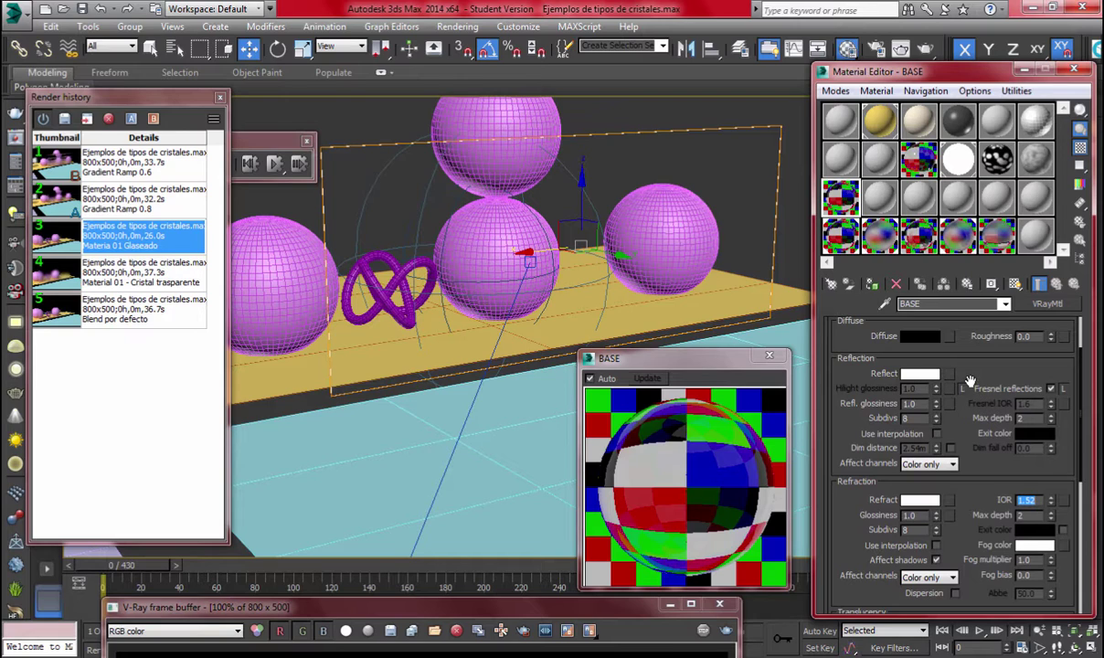
Set the reflection and refraction subdivisions to 16, with the reflection max depth at 2
click(918, 417)
text(1)
double_click(1025, 418)
text(3)
key(BackSpace)
text(2)
double_click(906, 418)
text(6)
key(Tab)
text(16)
double_click(909, 418)
text(20)
key(BackSpace)
key(BackSpace)
text(30)
key(Return)
text(16)
key(Return)
click(853, 537)
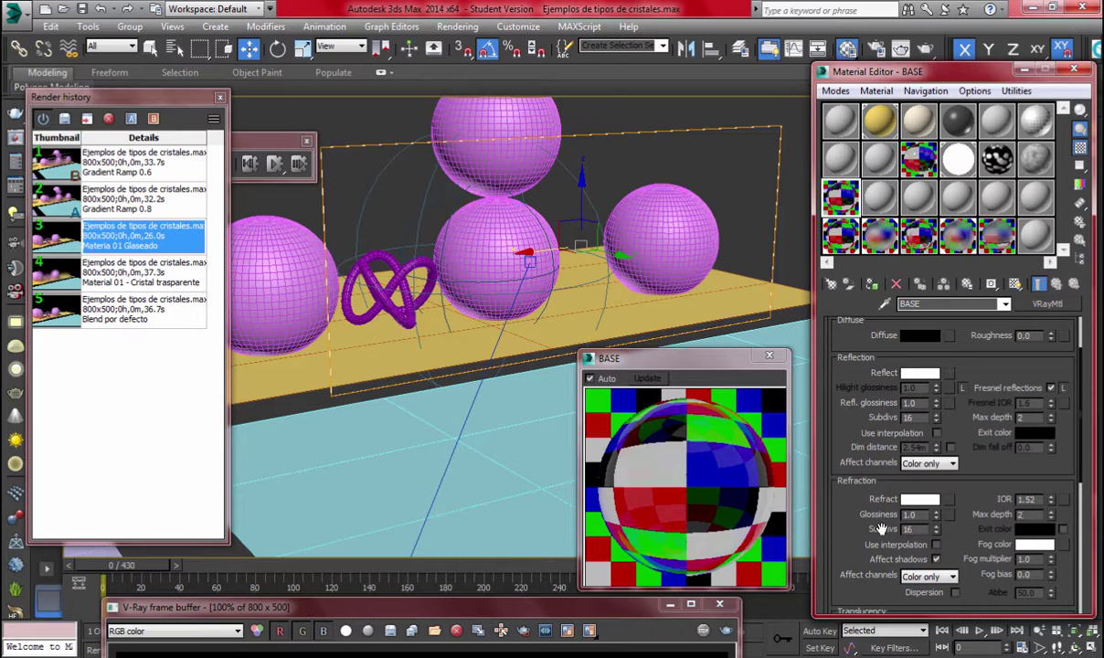
drag(849, 533, 859, 510)
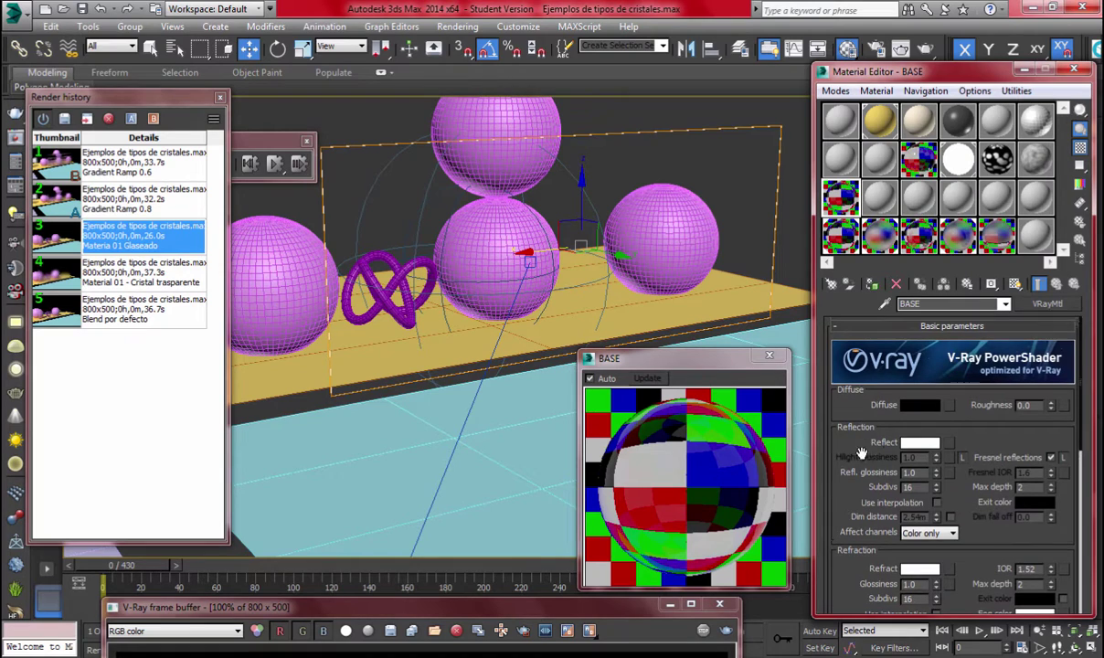
Rename the BASE material as "Cristaltraspratente"
click(839, 203)
text(Crier)
key(BackSpace)
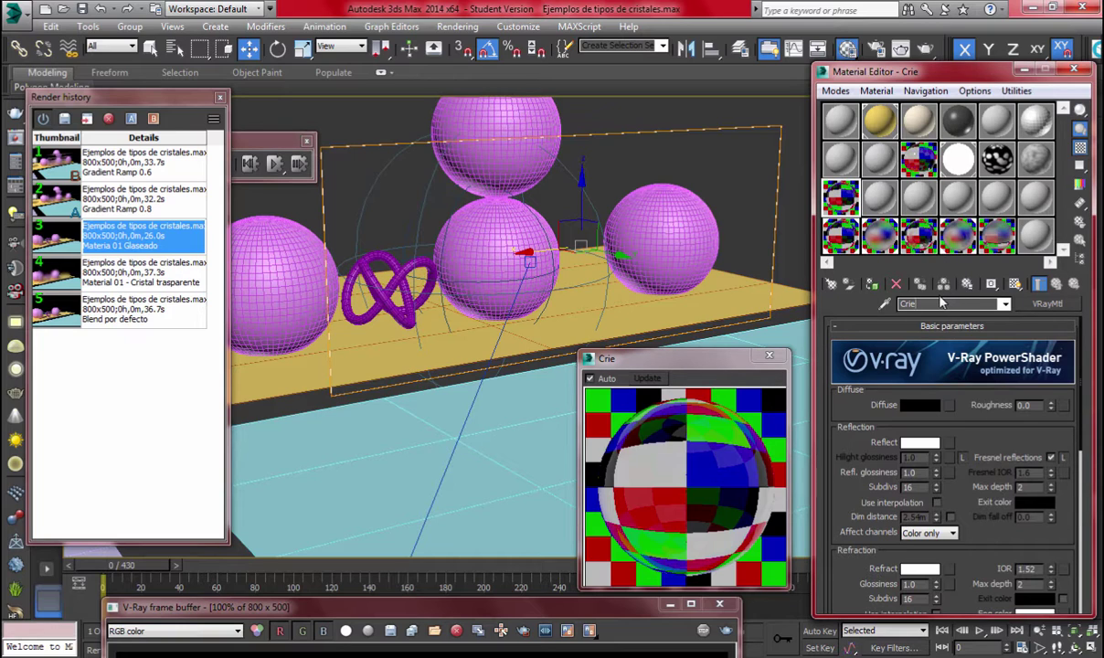
key(BackSpace)
text(stal)
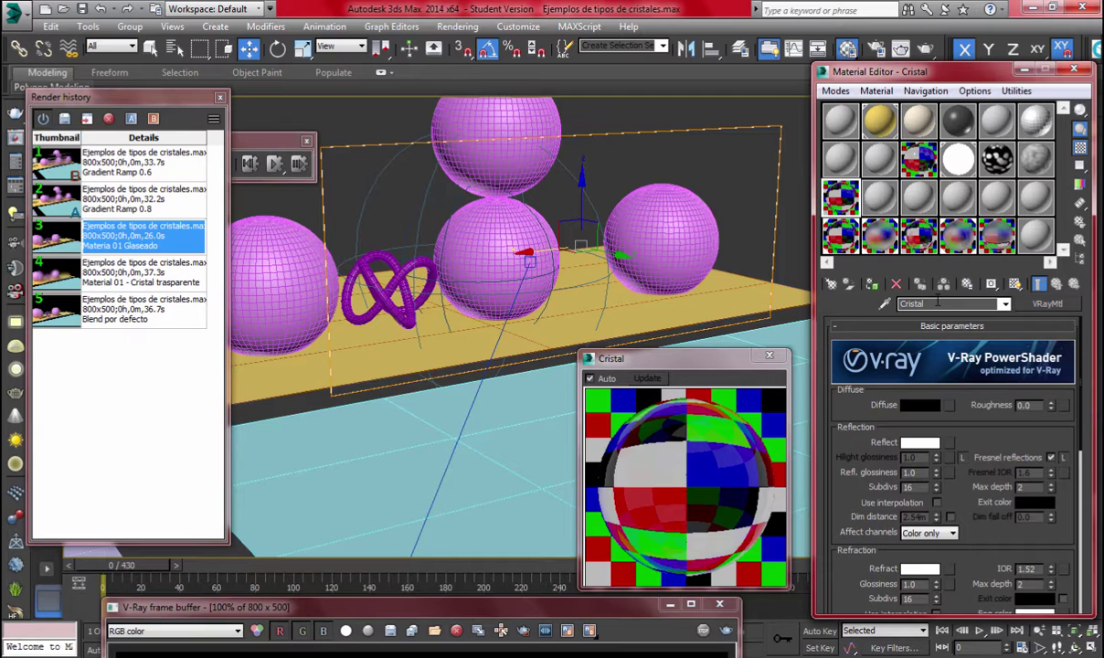
text(trasprate)
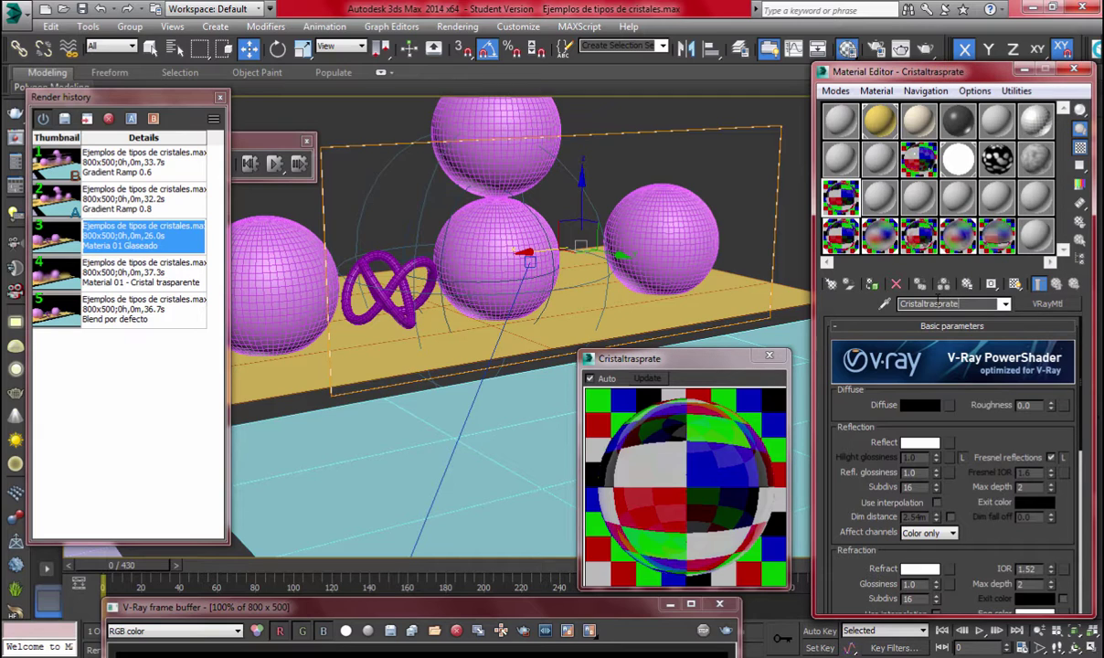
key(BackSpace)
key(BackSpace)
key(BackSpace)
text(entente)
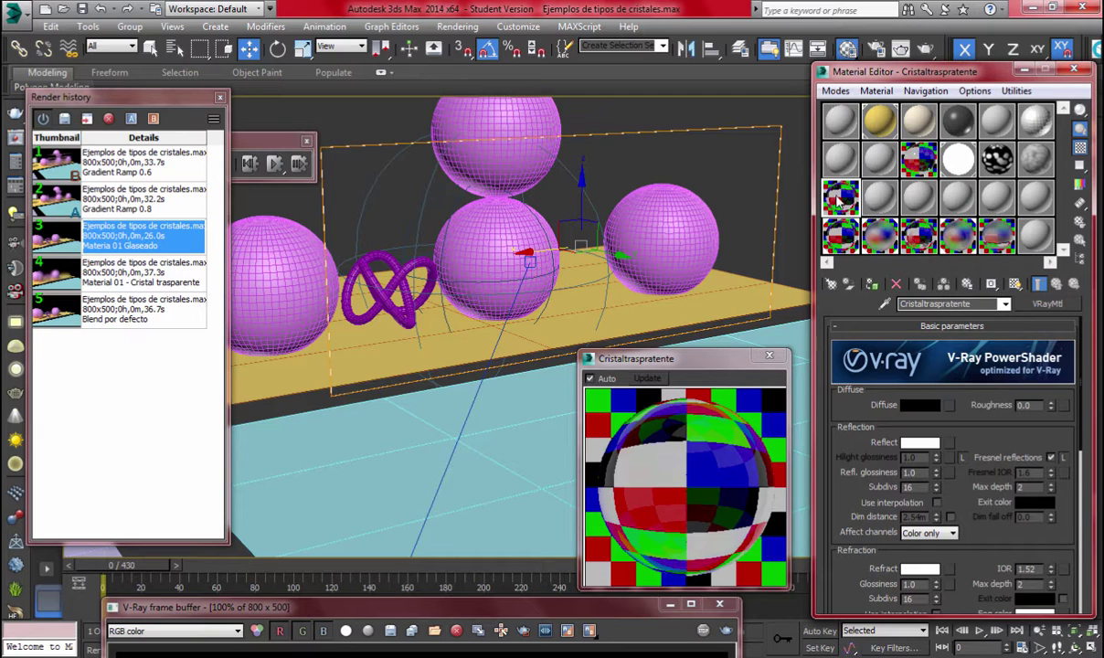
Copy the clear glass material to the neighbouring sample slot and rename the copy "Cristal opaco"
click(885, 200)
drag(840, 200, 879, 199)
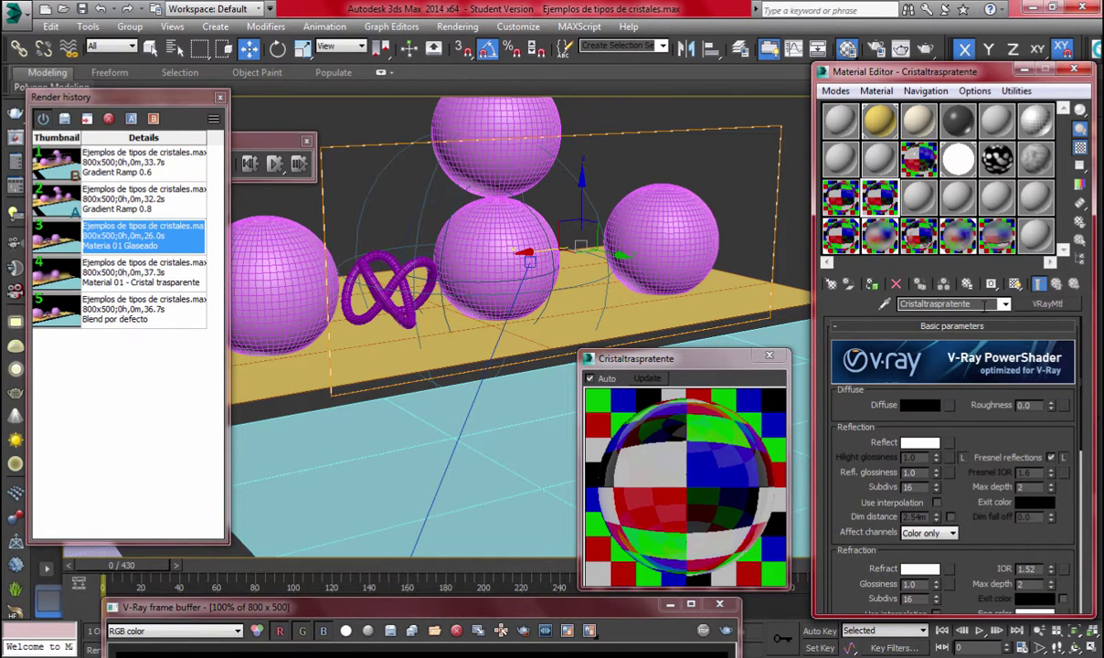
key(BackSpace)
key(BackSpace)
key(BackSpace)
key(BackSpace)
key(BackSpace)
key(BackSpace)
key(BackSpace)
key(BackSpace)
key(BackSpace)
key(BackSpace)
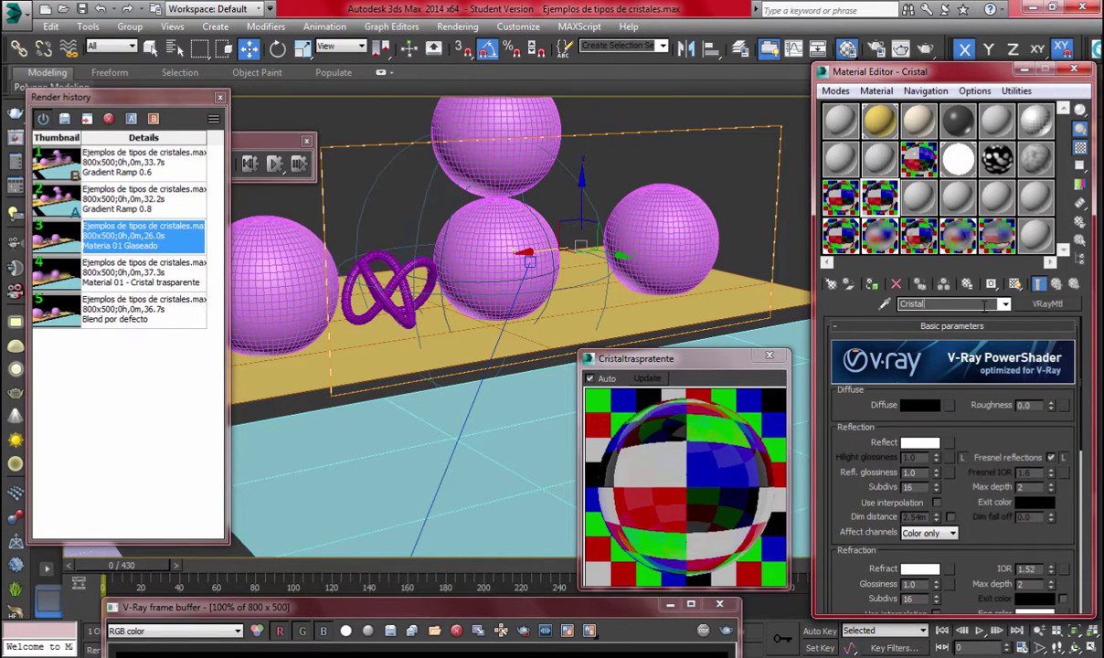
text(opcao)
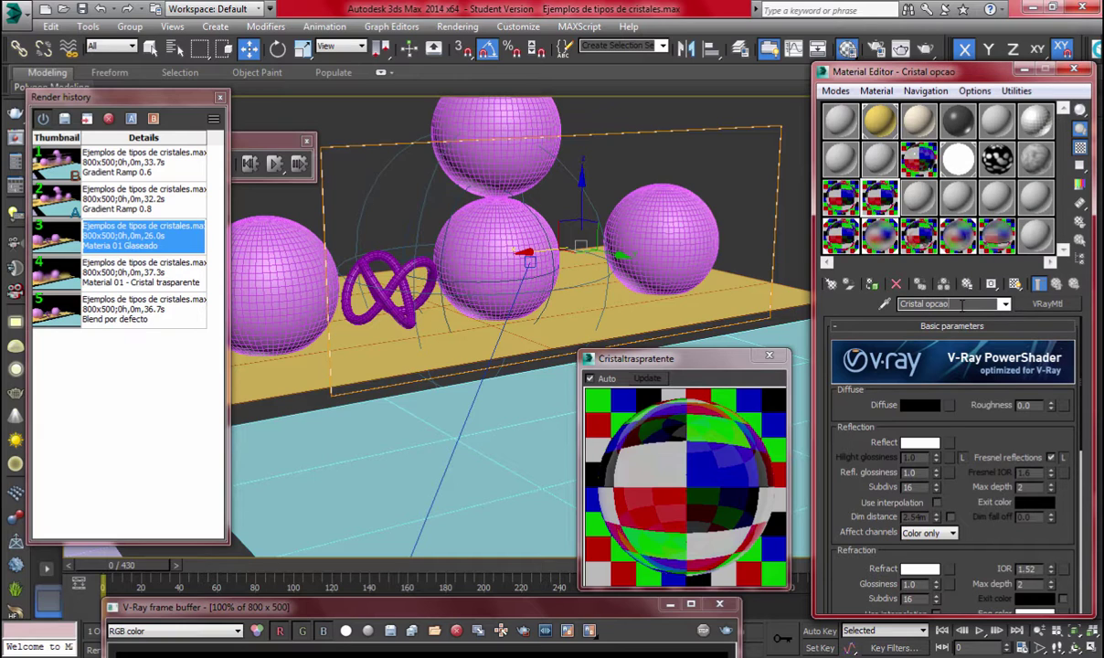
key(BackSpace)
key(BackSpace)
key(BackSpace)
text(aco)
Correct the first glass material's name to "Cristal traspratente" by adding the missing space
click(879, 236)
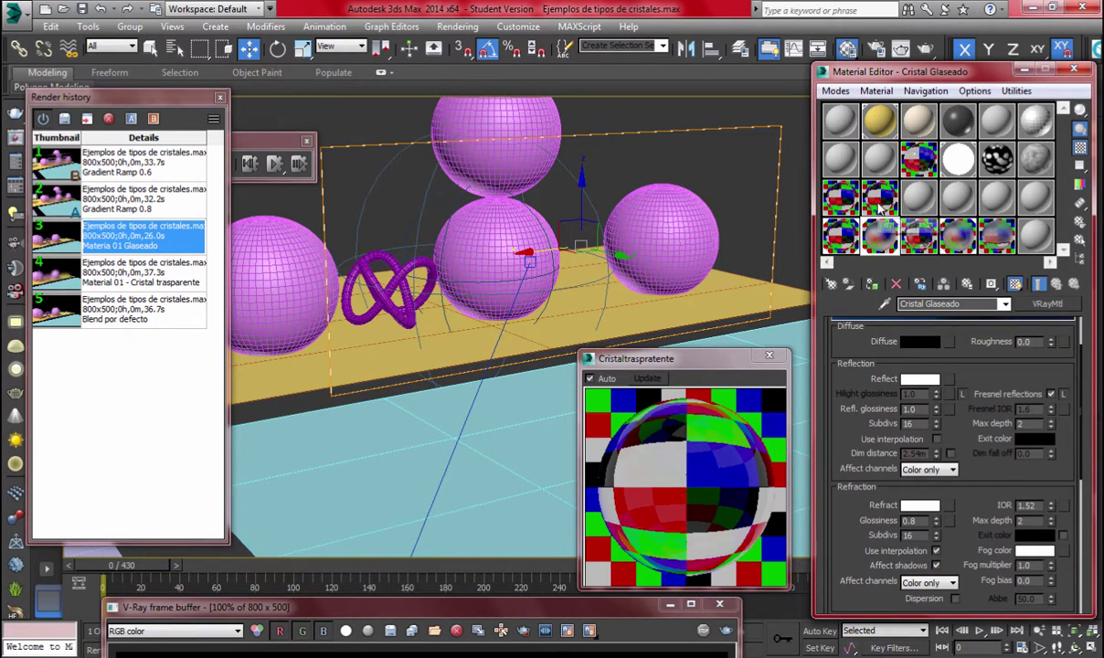
click(870, 194)
click(841, 193)
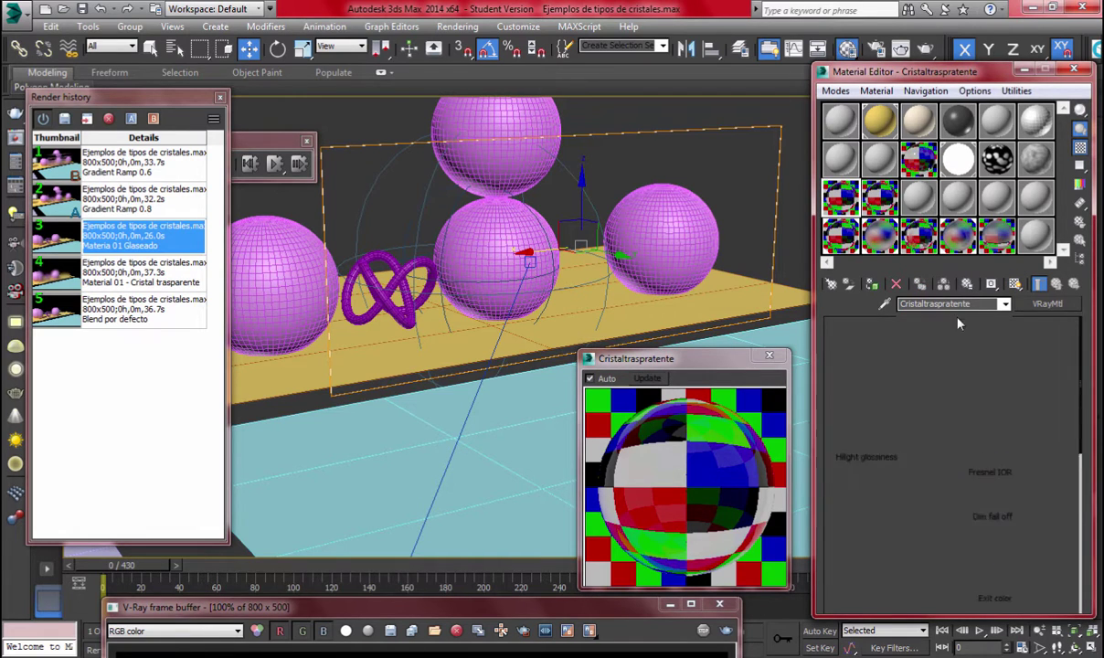
click(929, 303)
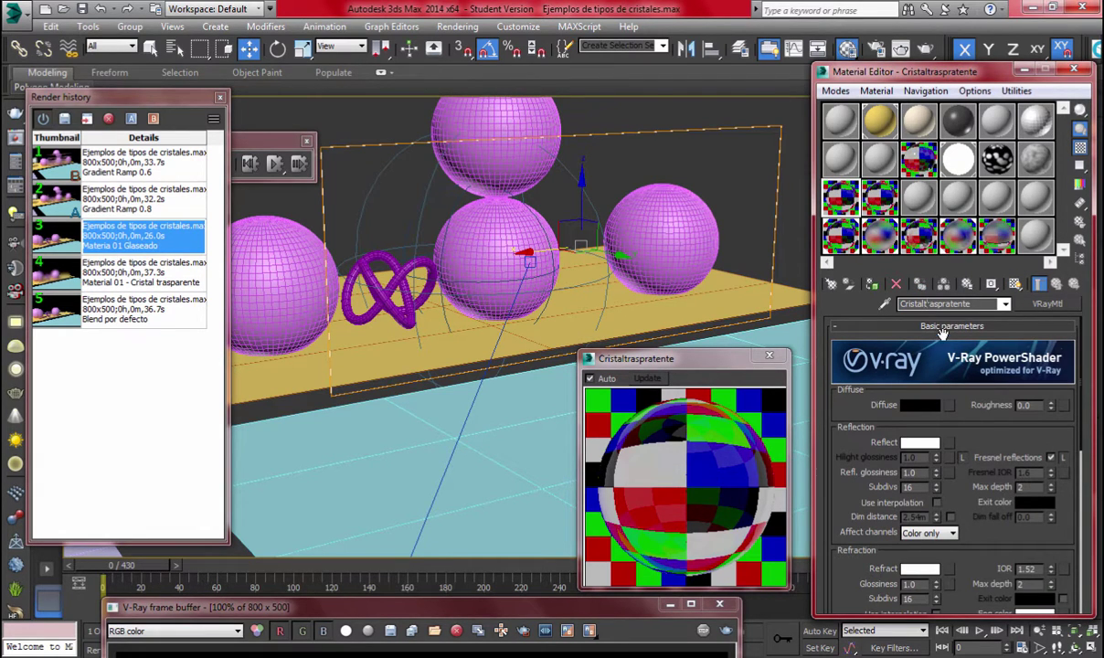
Set the refraction glossiness of the Cristal opaco material to 0.8
click(834, 194)
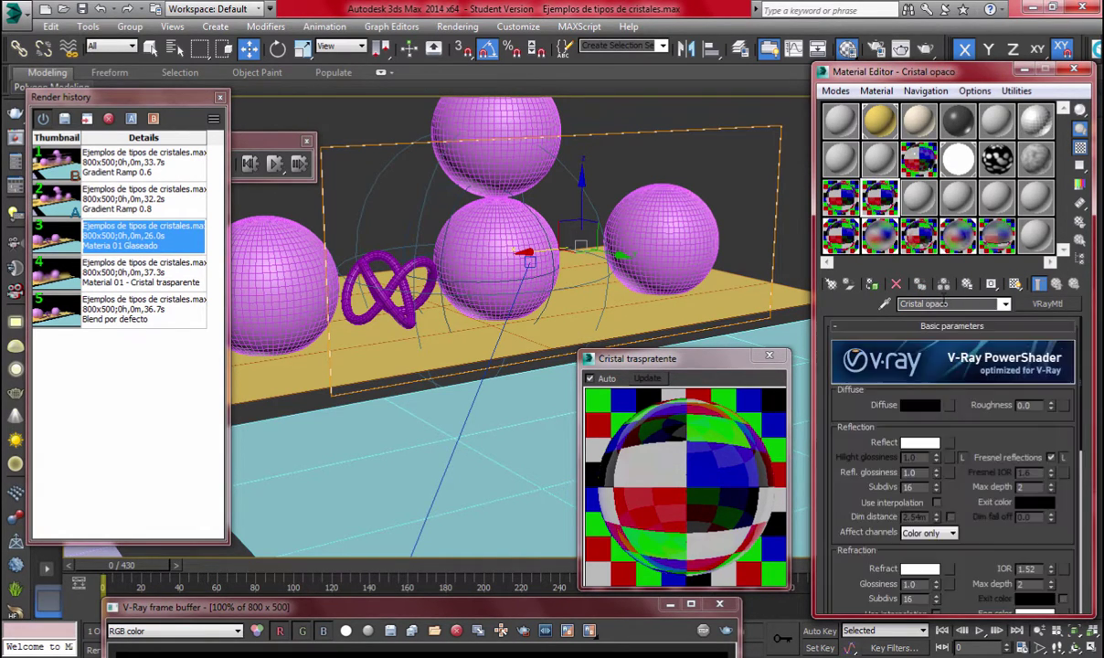
scroll(877, 512, down, 2)
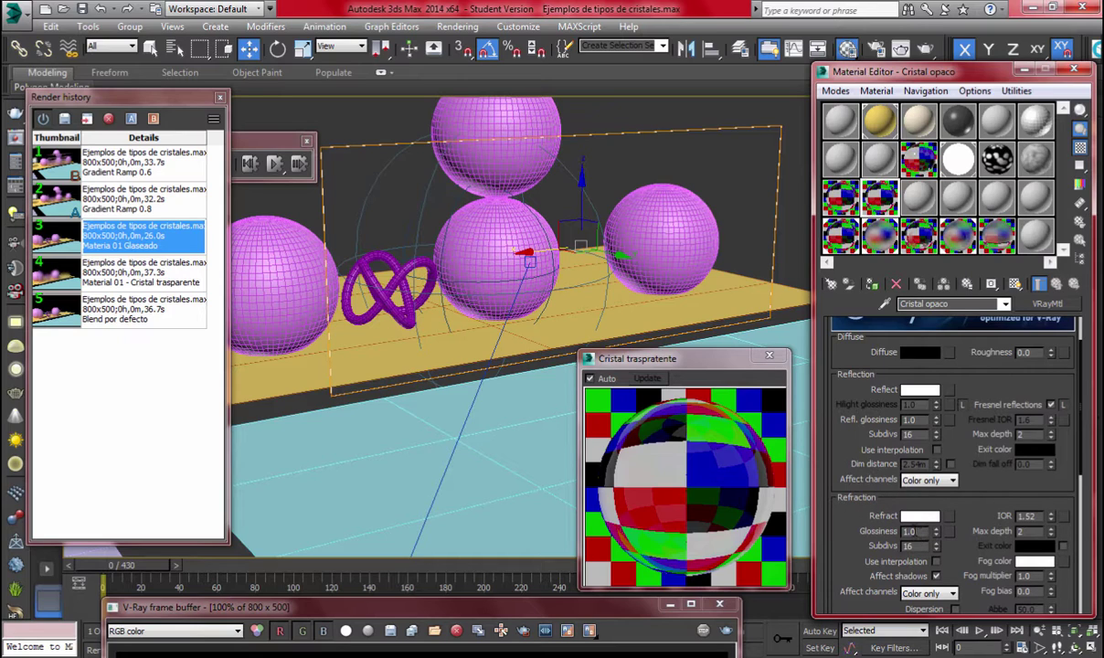
double_click(911, 531)
text(0.8)
key(Return)
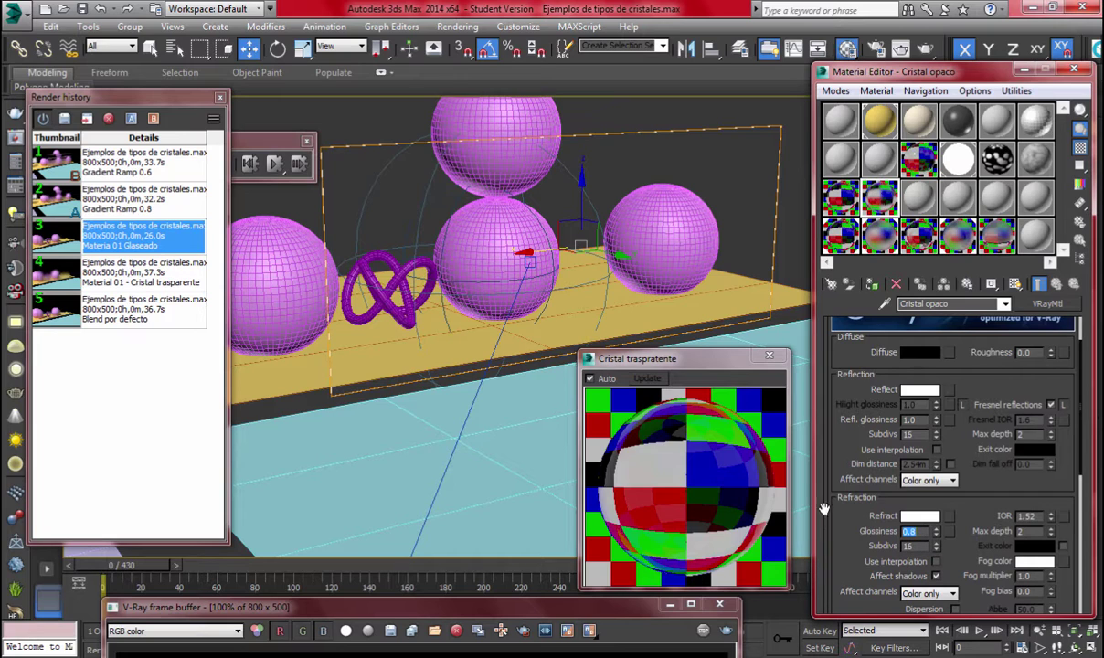
Compare the enlarged previews of the Cristal opaco and Cristal traspratente materials
click(648, 462)
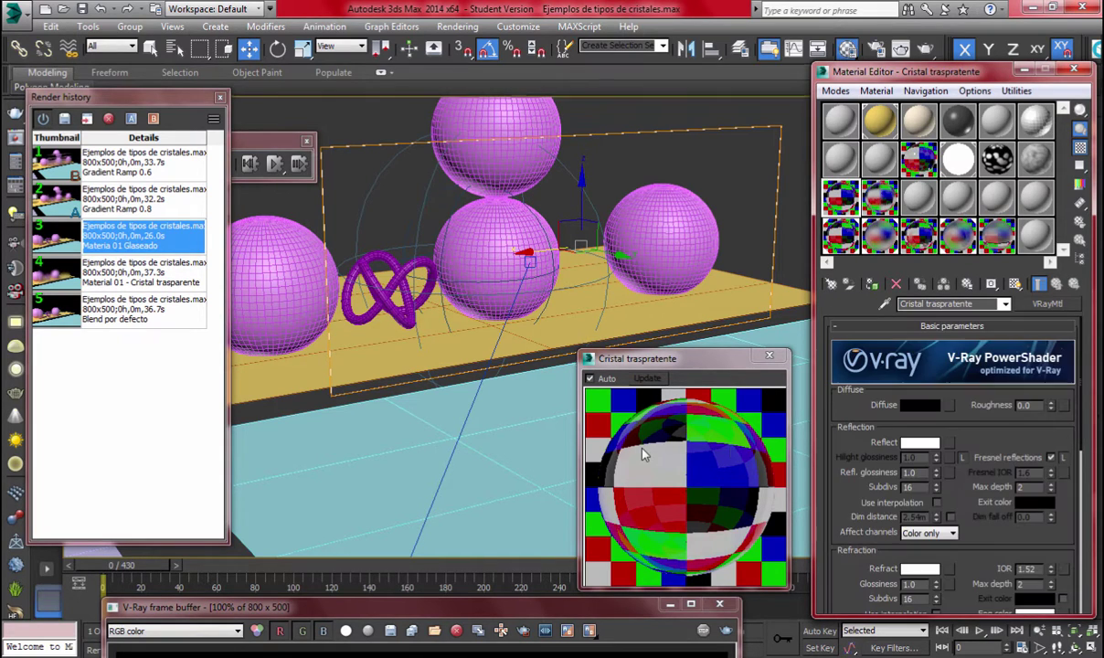
click(880, 198)
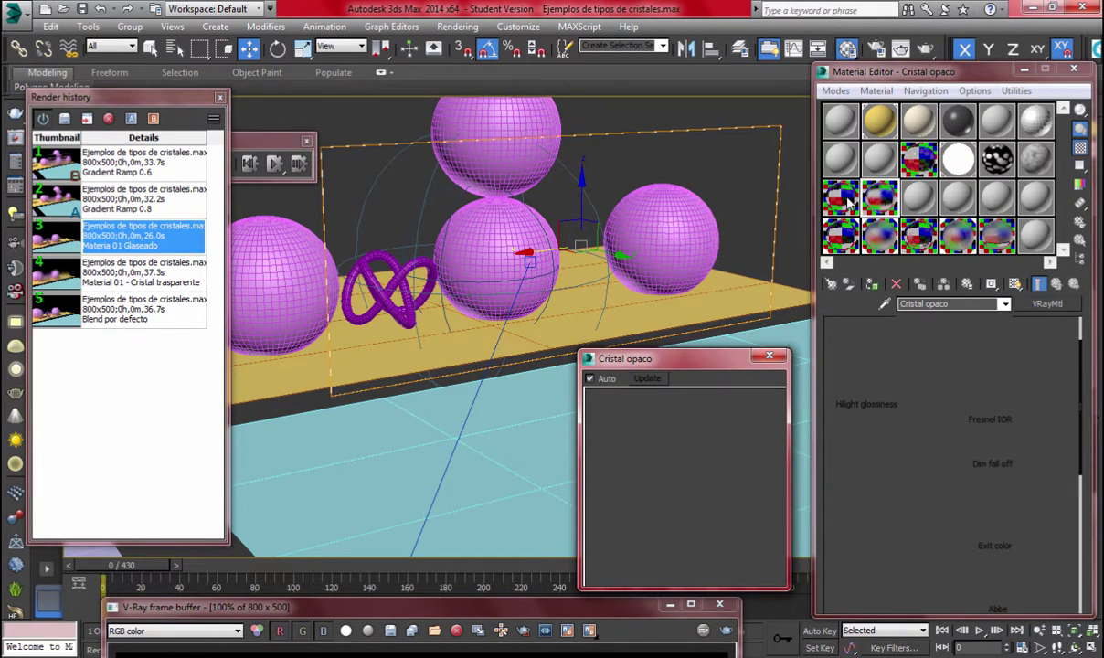
double_click(841, 198)
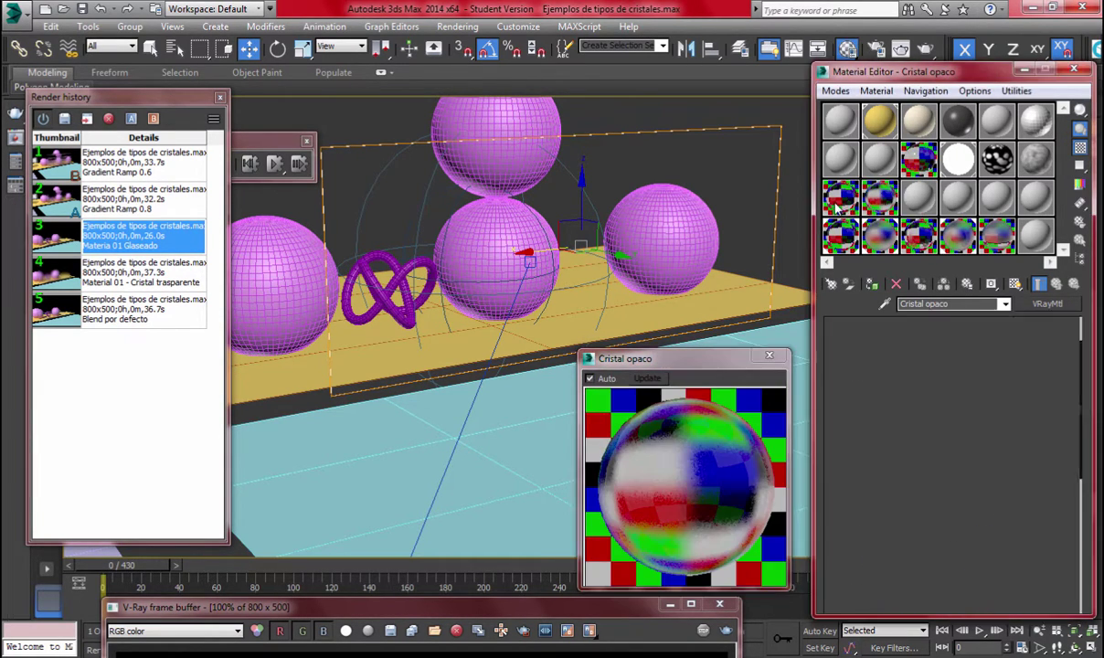
Try a lower refraction glossiness on Cristal opaco beside the clear glass preview, restore it to 0.8, and close the Cristal traspratente preview
drag(539, 403, 486, 366)
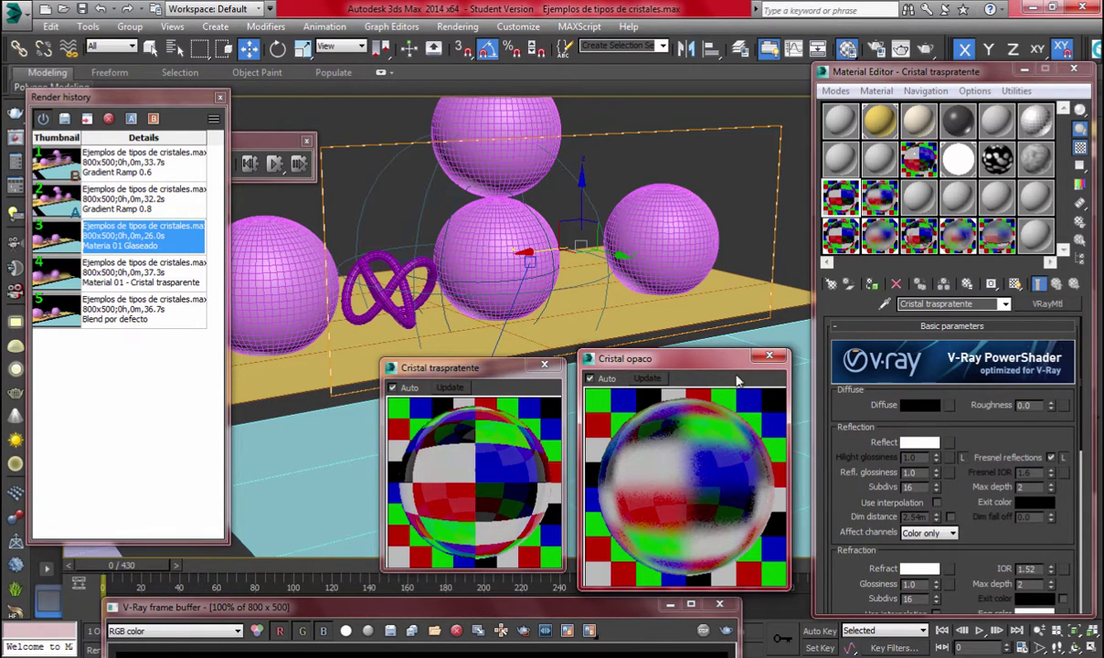
click(871, 198)
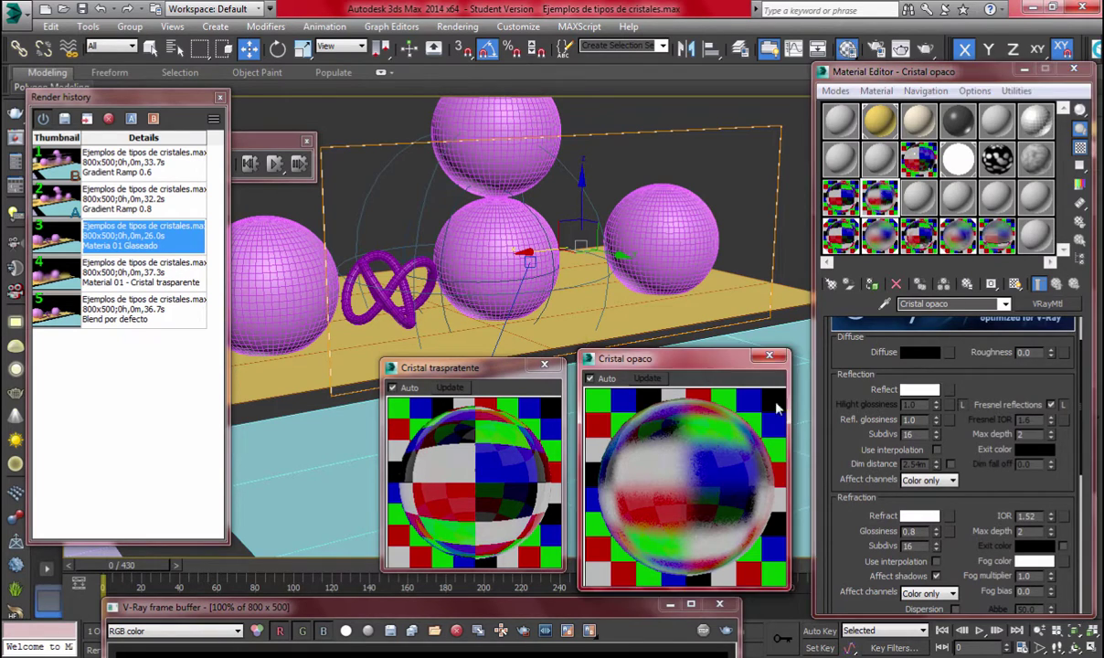
click(909, 531)
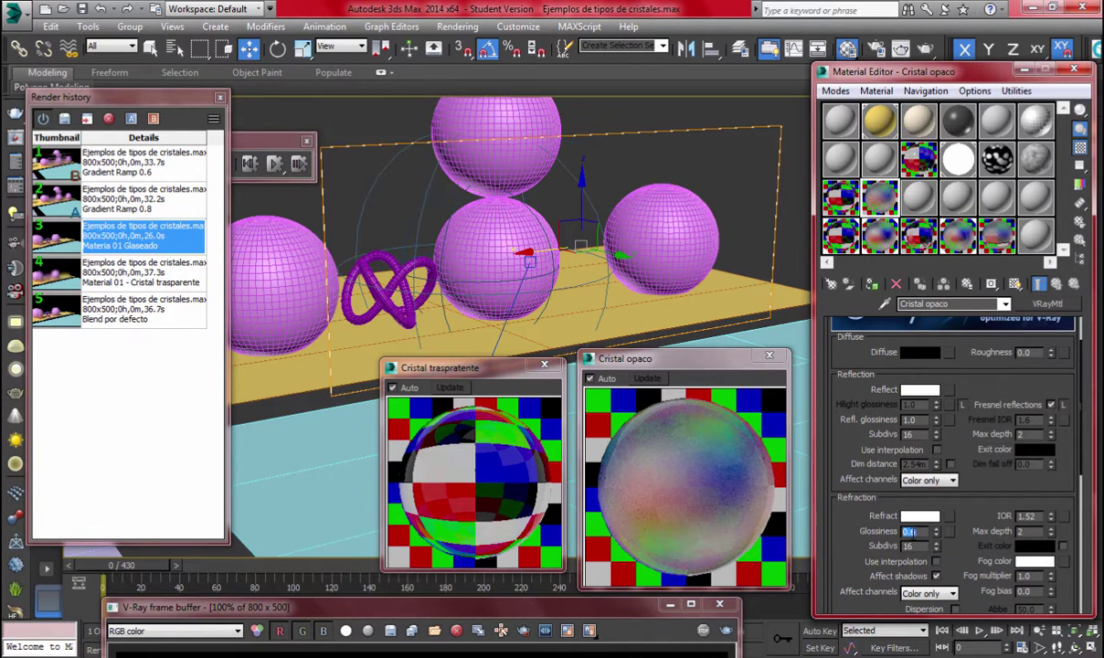
click(911, 532)
key(Return)
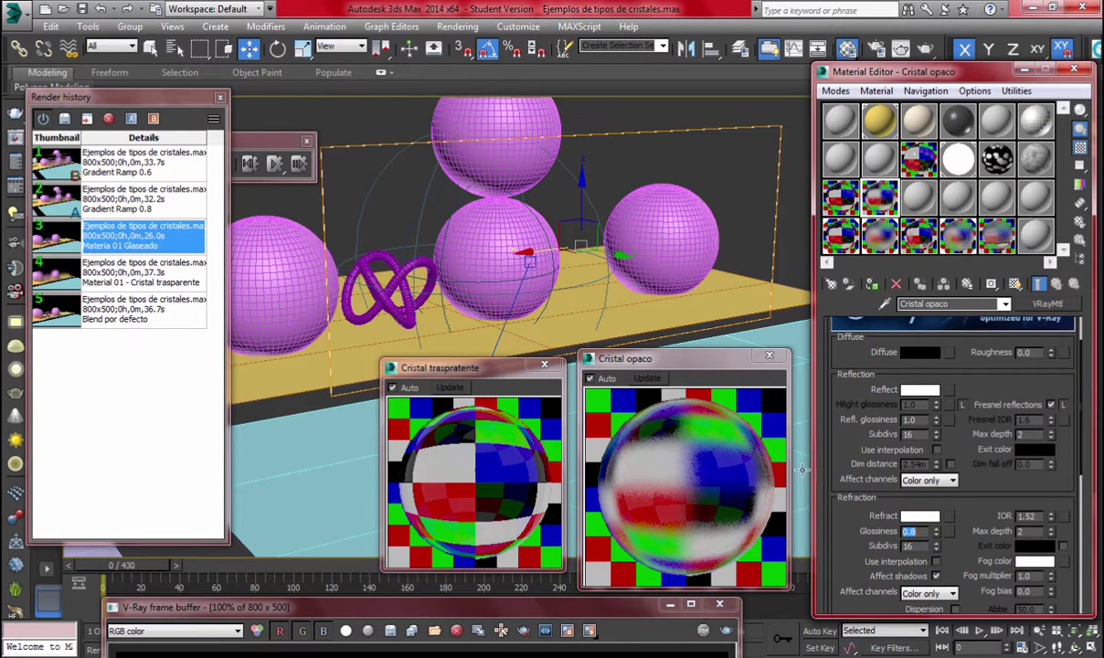
click(544, 365)
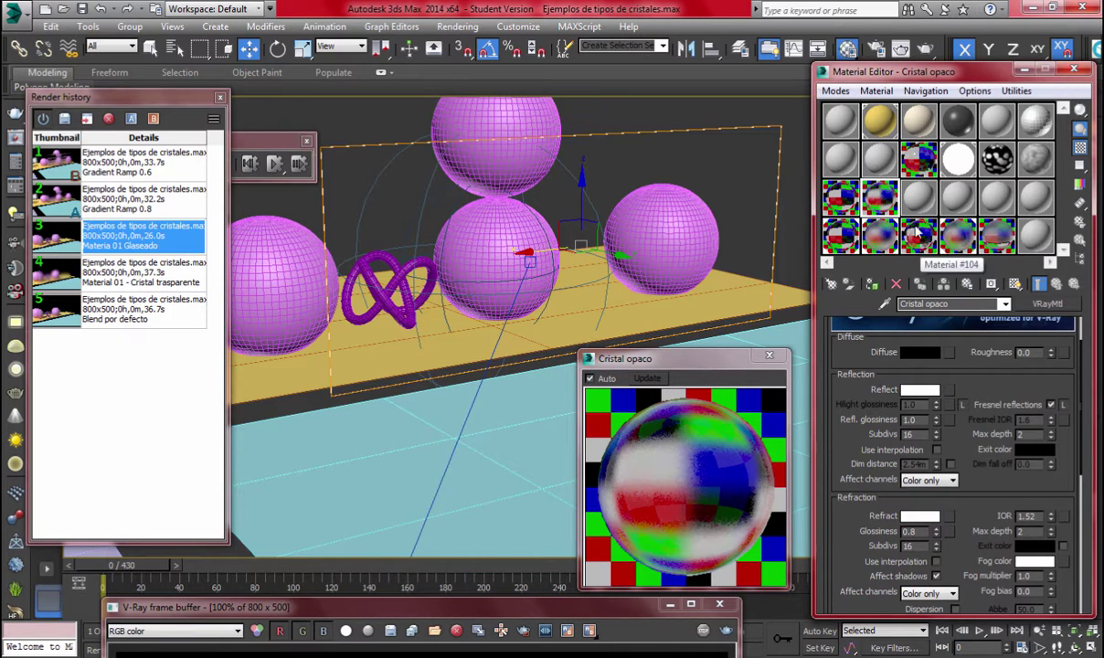
Replace the BASE material in the empty slot beside Cristal opaco with a standard Blend material, discarding the old material
click(919, 197)
click(917, 240)
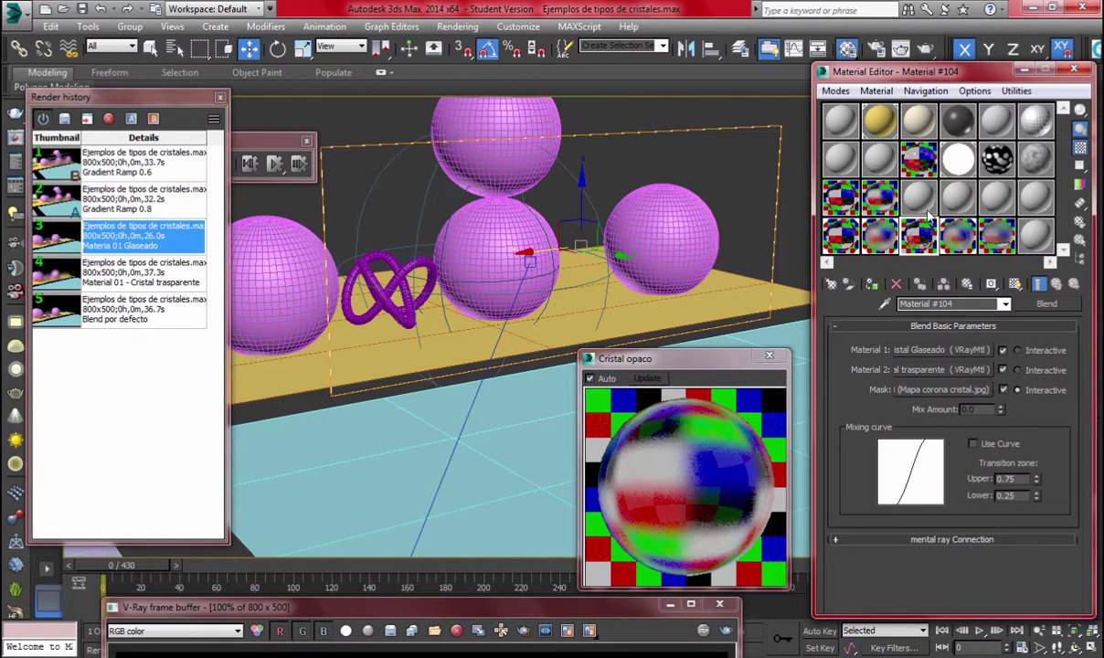
click(878, 198)
click(989, 288)
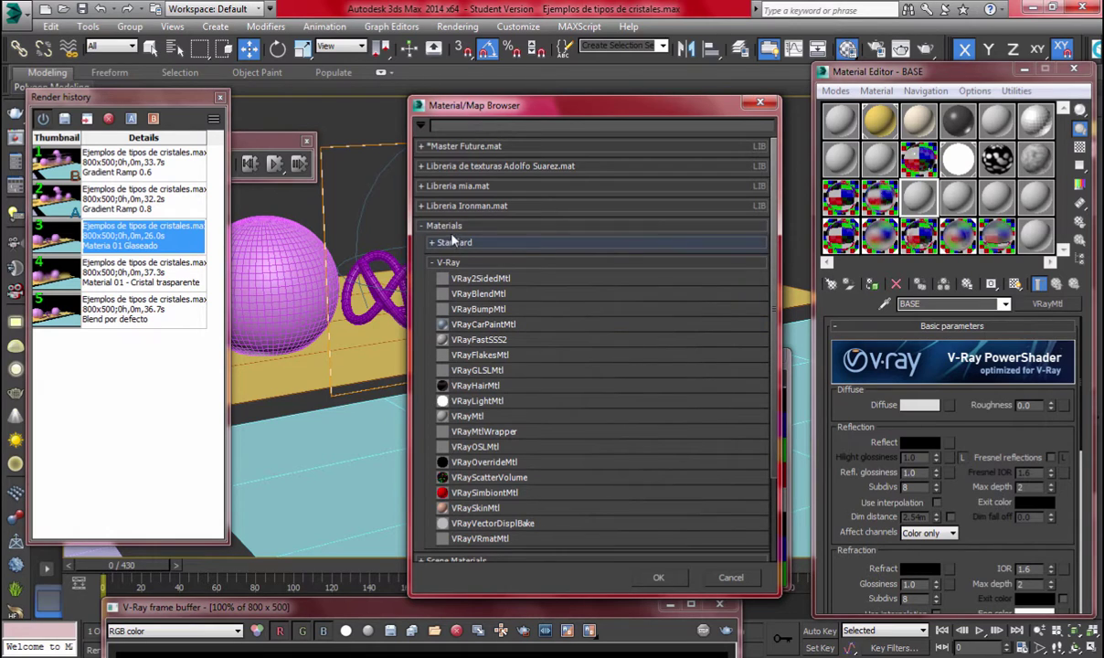
click(463, 243)
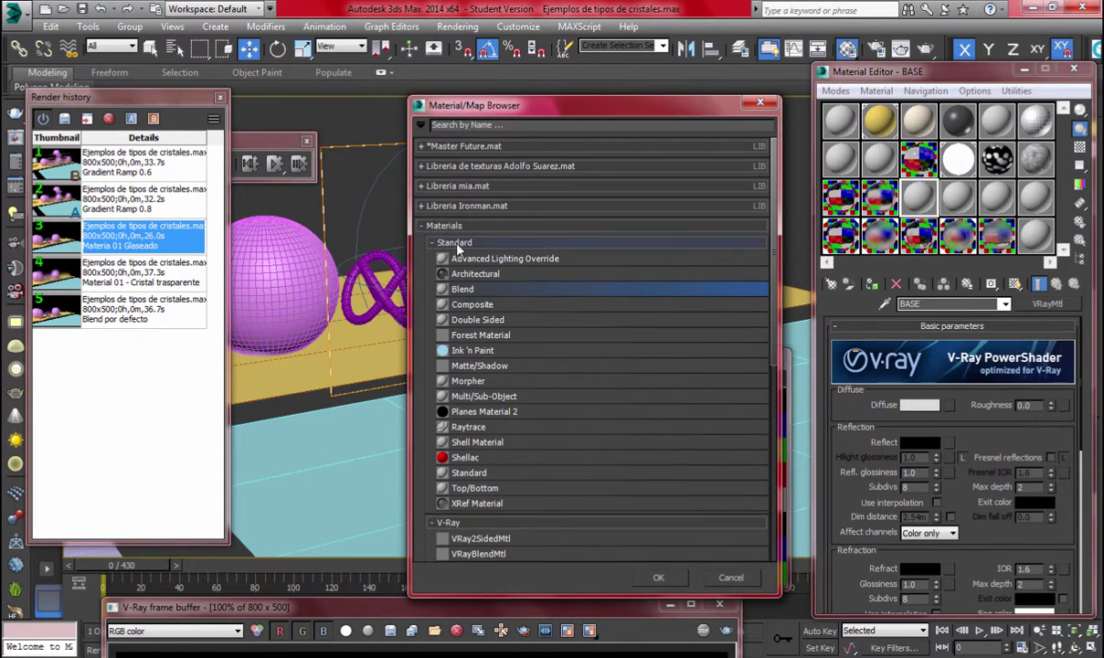
click(456, 243)
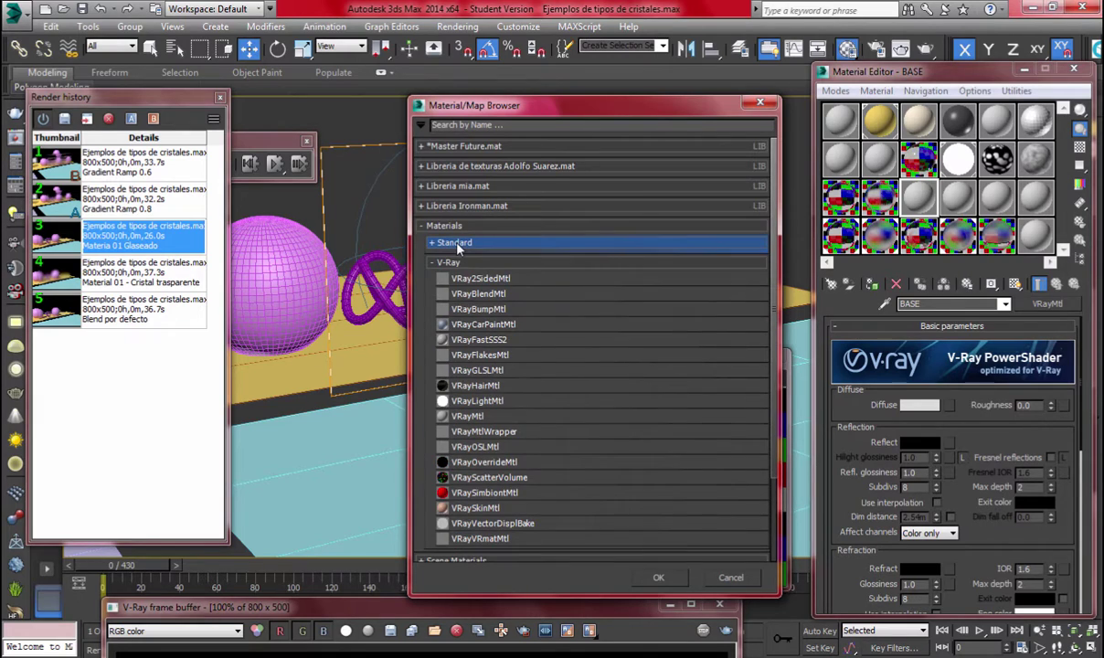
click(482, 296)
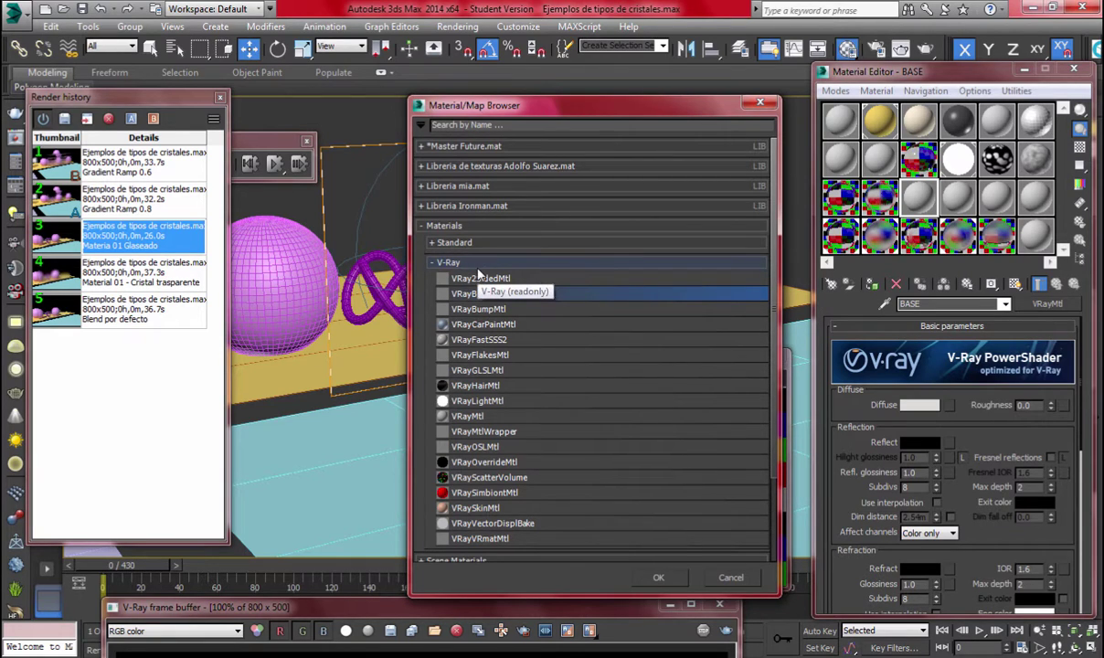
click(457, 242)
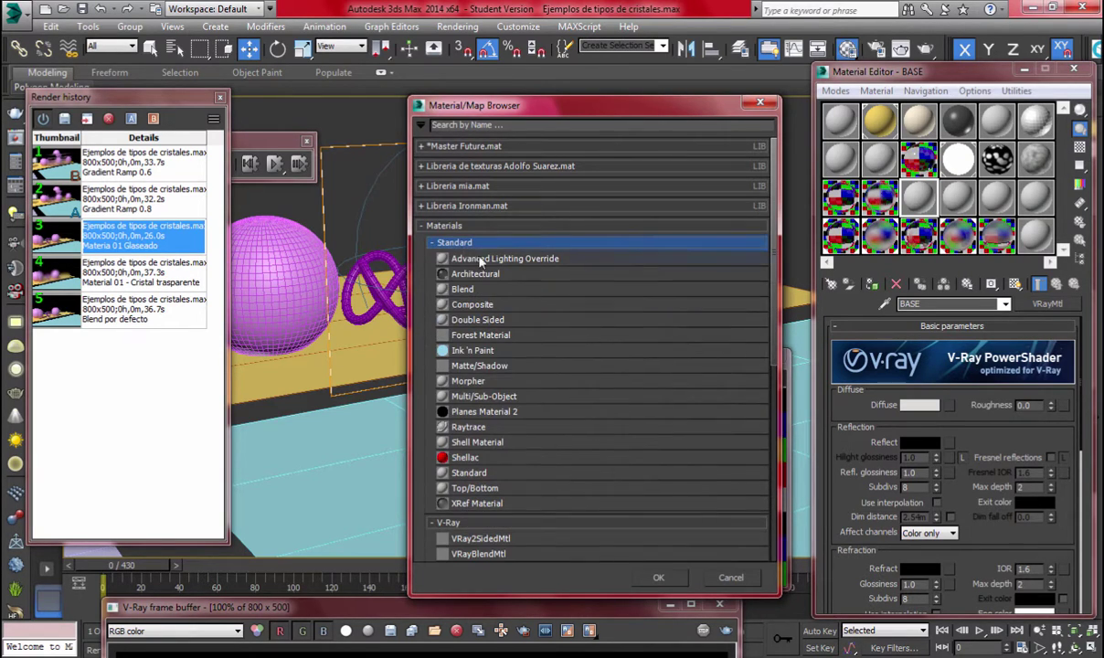
double_click(484, 289)
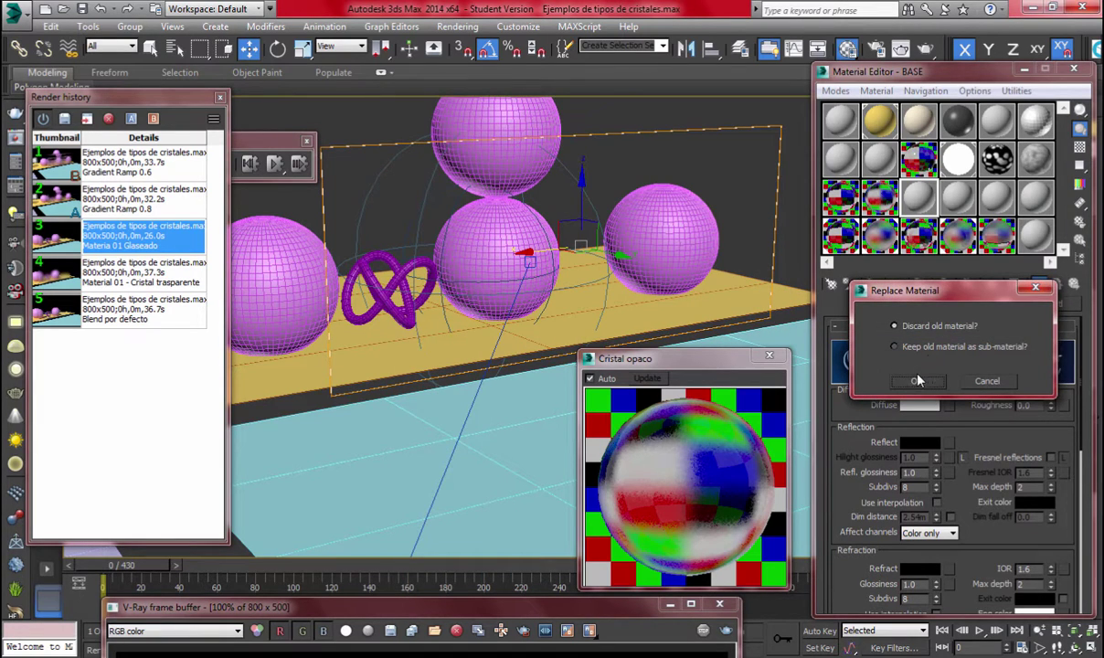
click(916, 381)
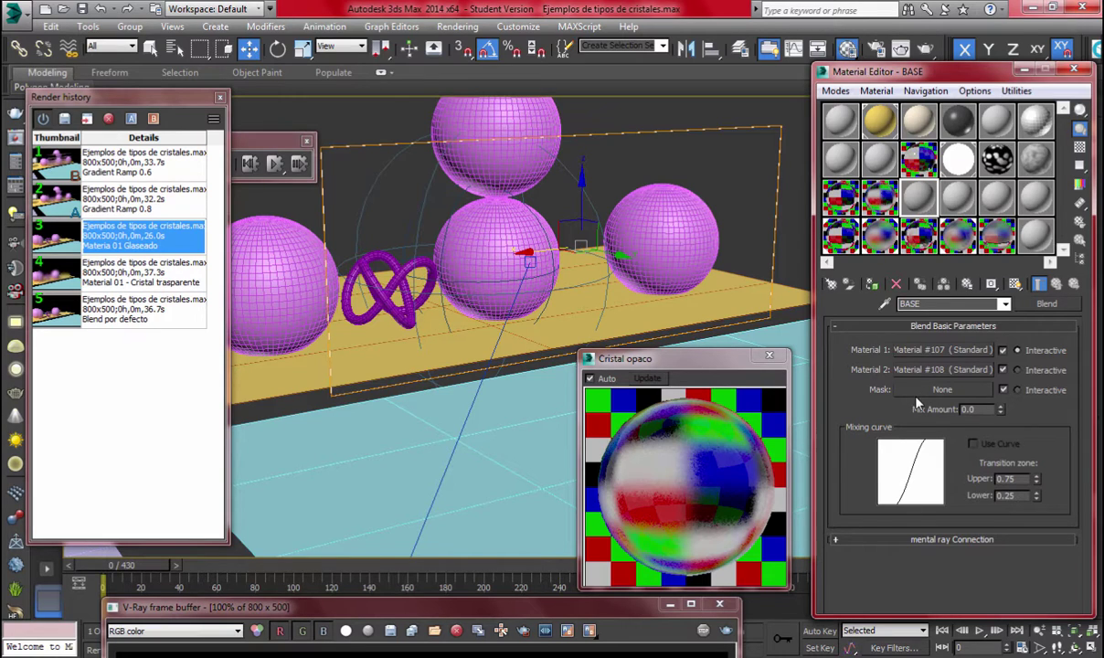
click(1017, 389)
Put a VRayBlendMtl in the sample slot after the Blend material and close the material browser and the Cristal opaco preview
click(957, 196)
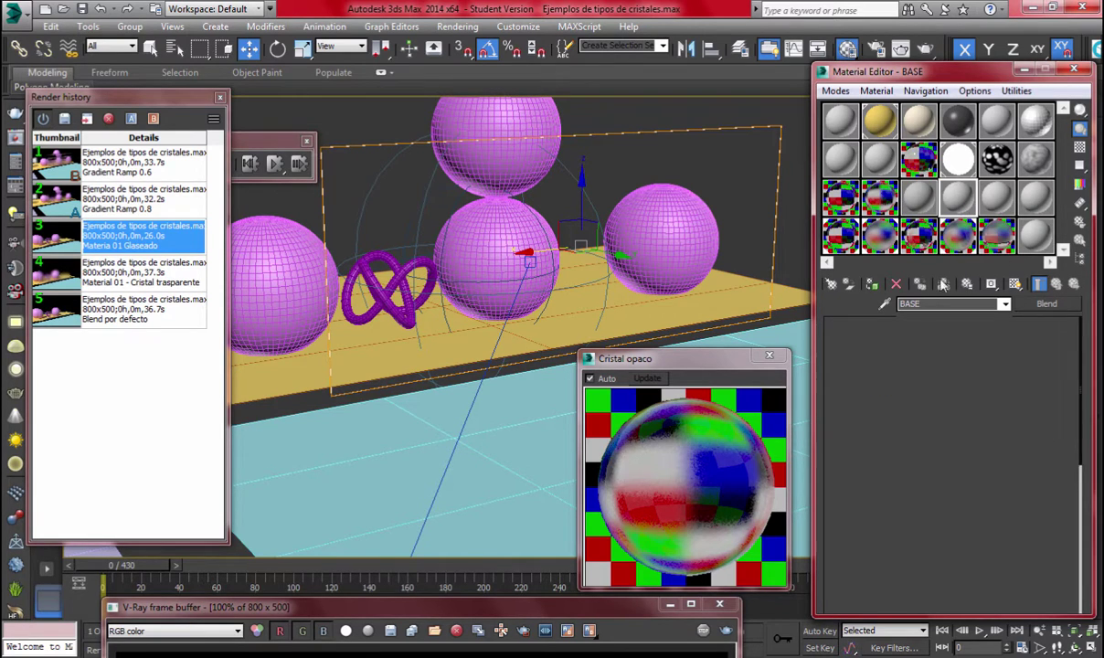
click(831, 286)
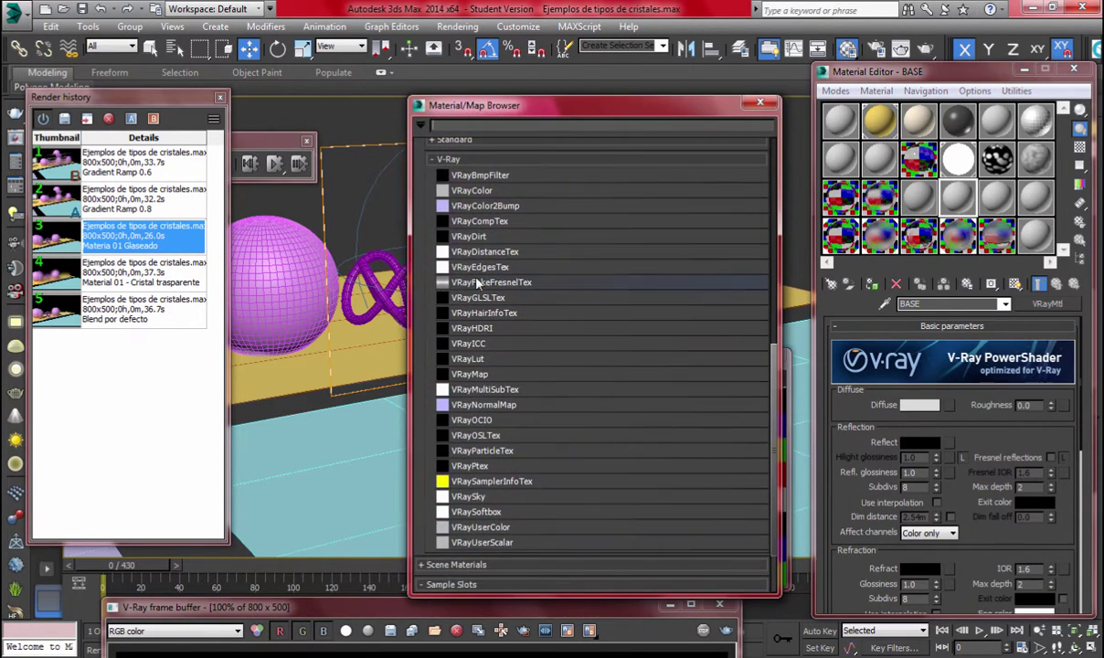
click(439, 160)
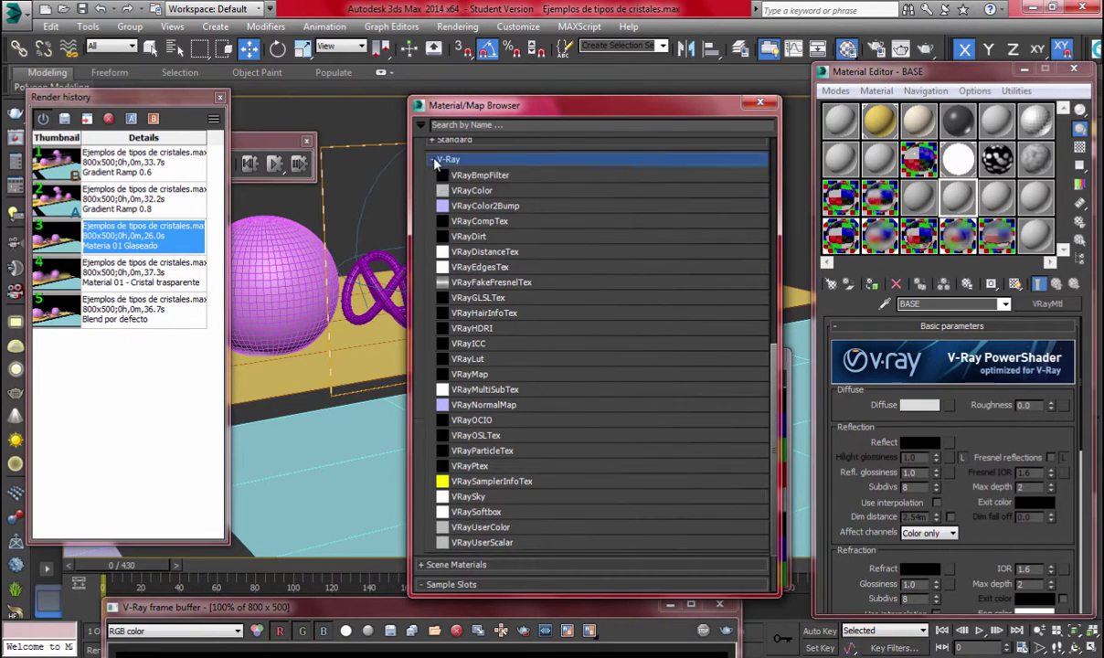
click(437, 160)
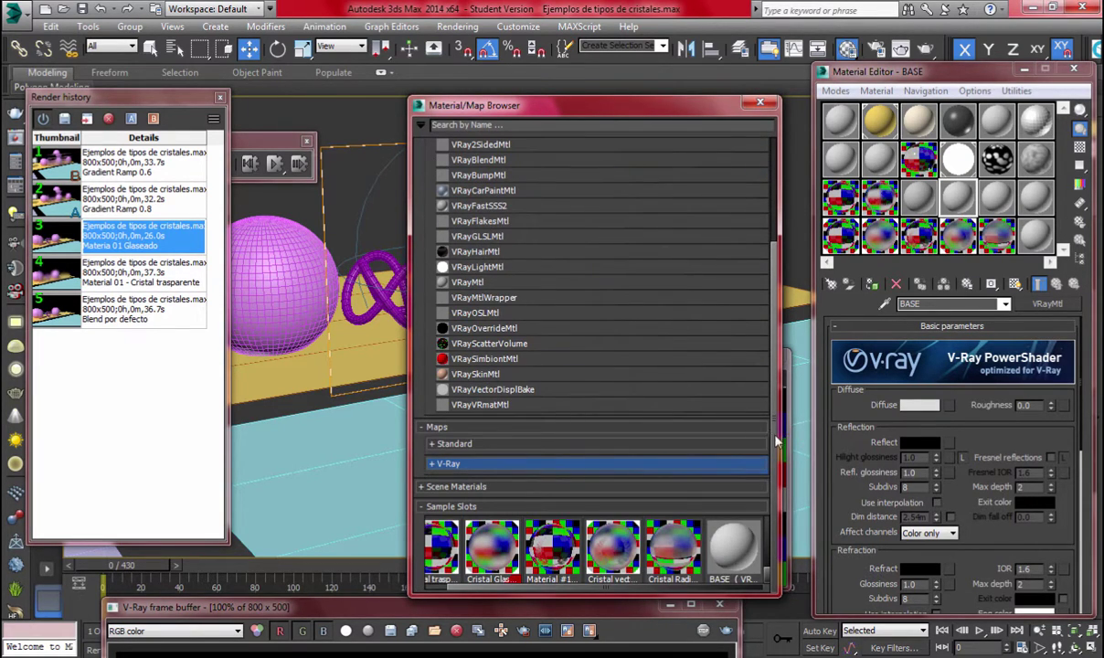
scroll(732, 376, up, 5)
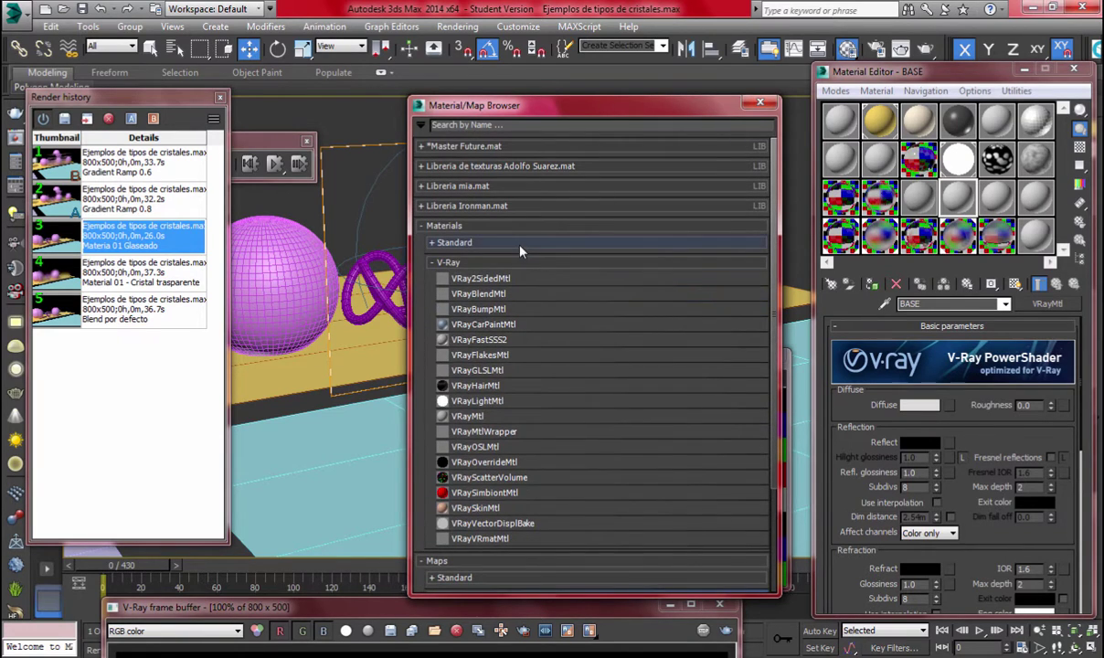
click(520, 243)
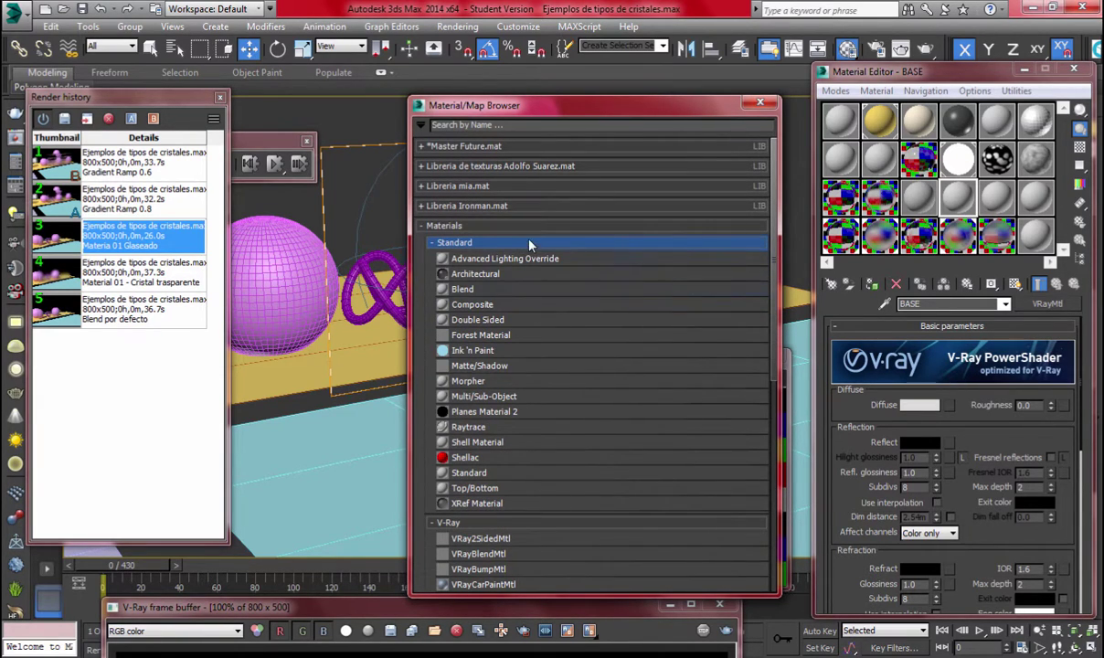
click(530, 243)
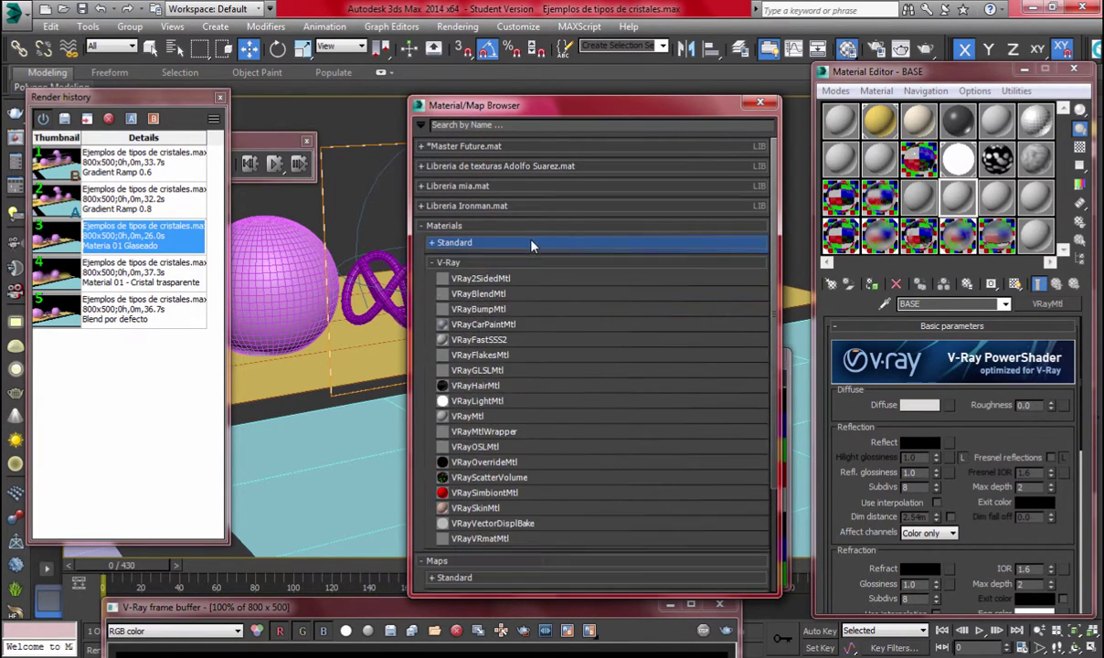
click(509, 294)
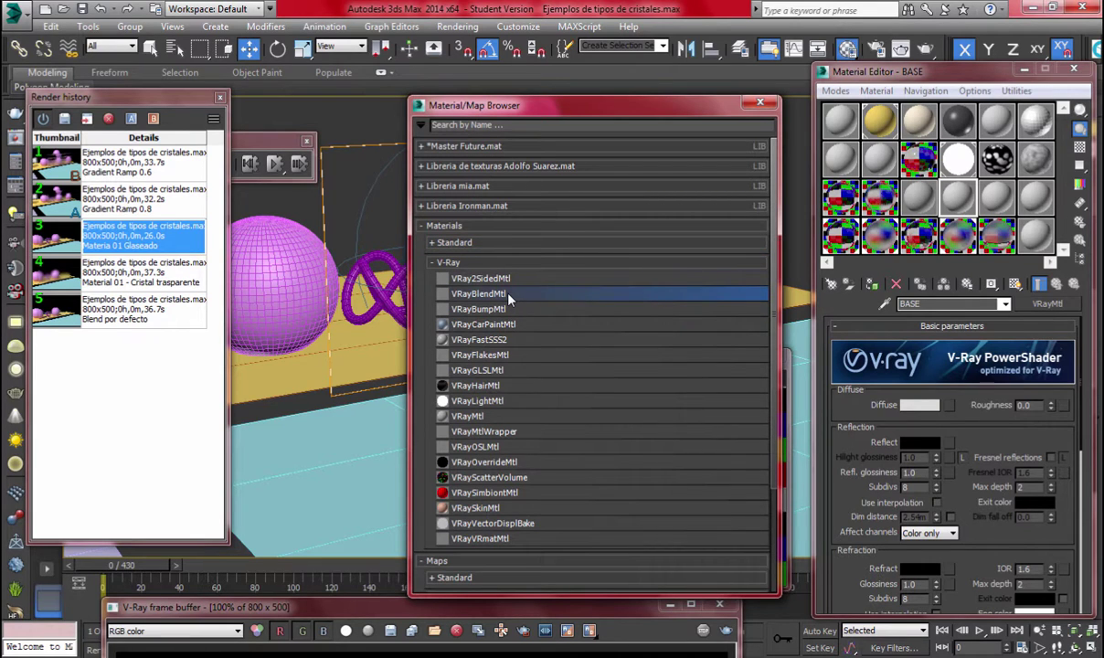
double_click(509, 295)
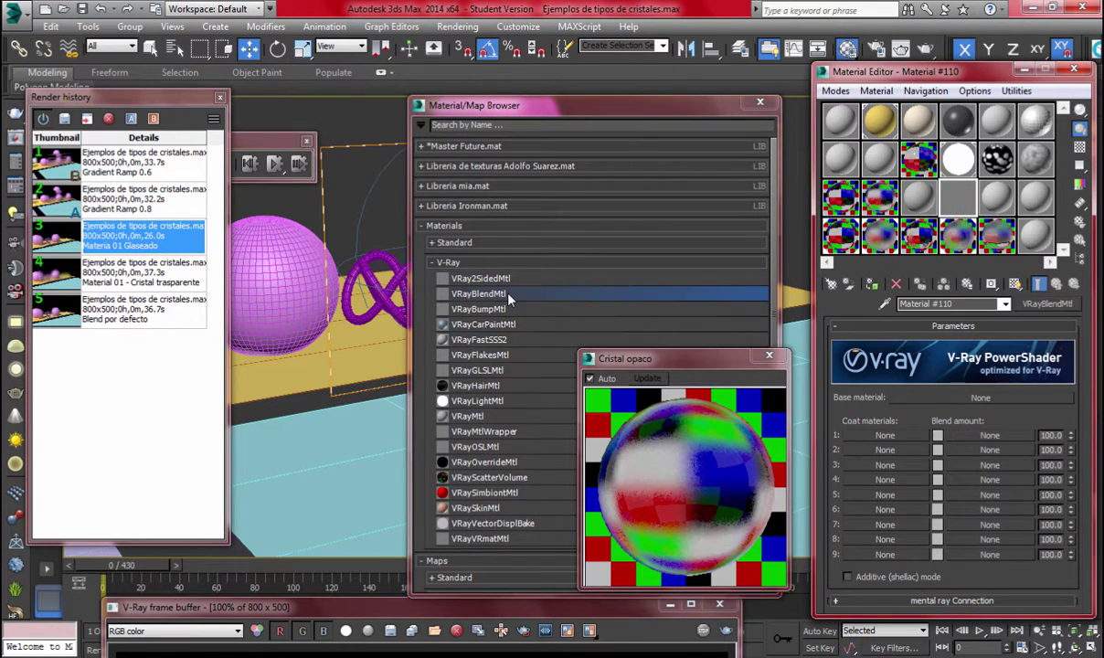
click(769, 356)
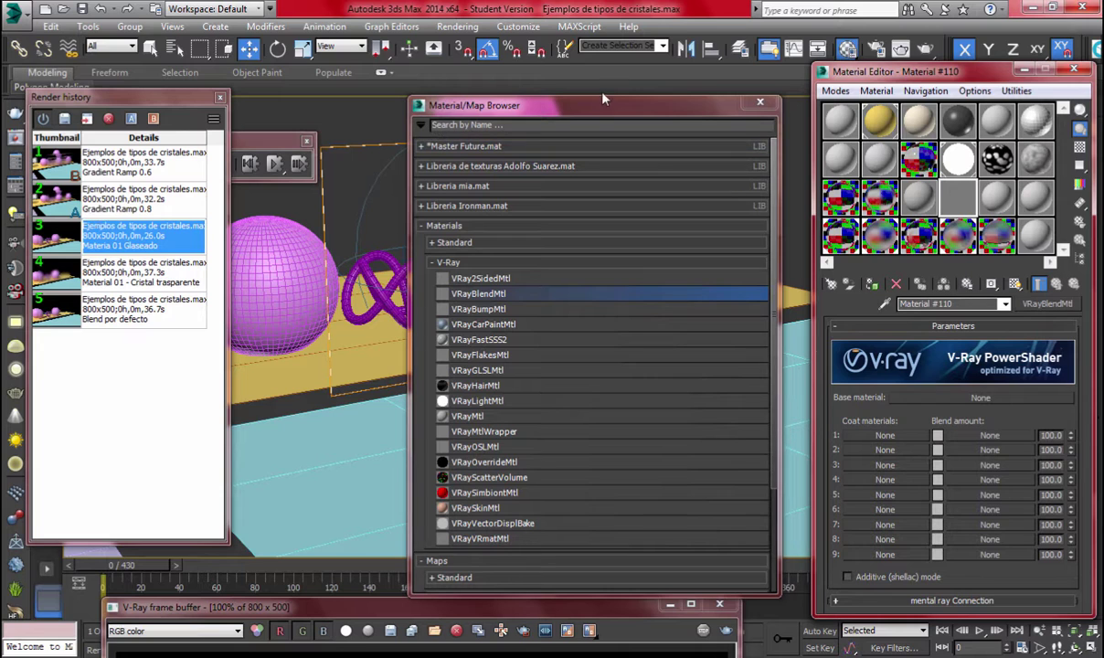
drag(614, 110, 582, 127)
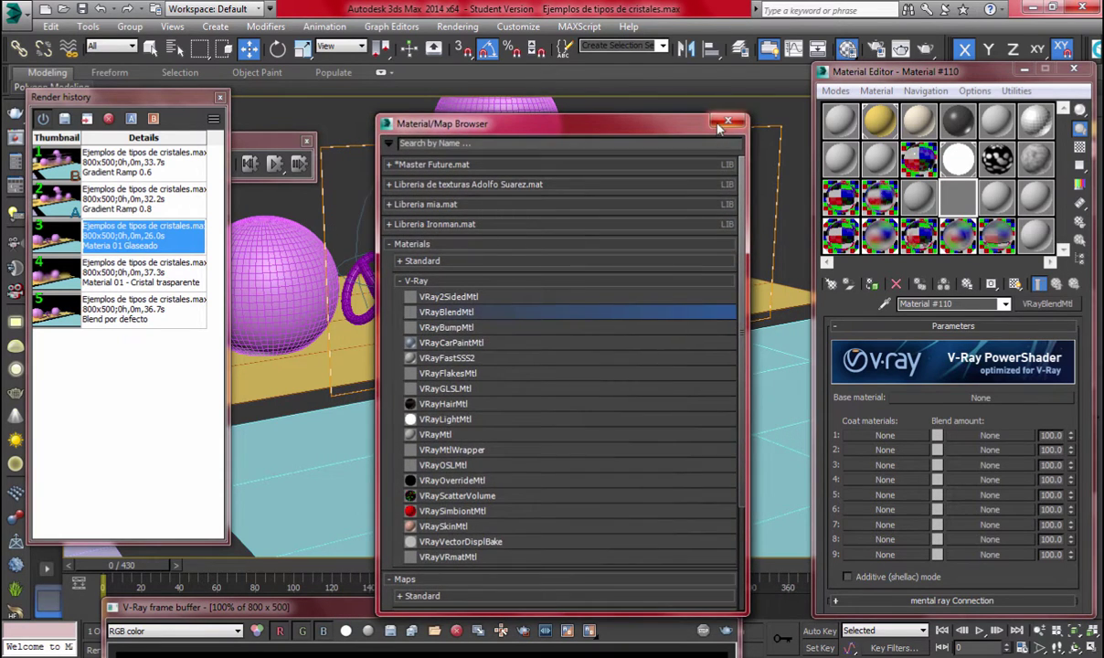
click(727, 121)
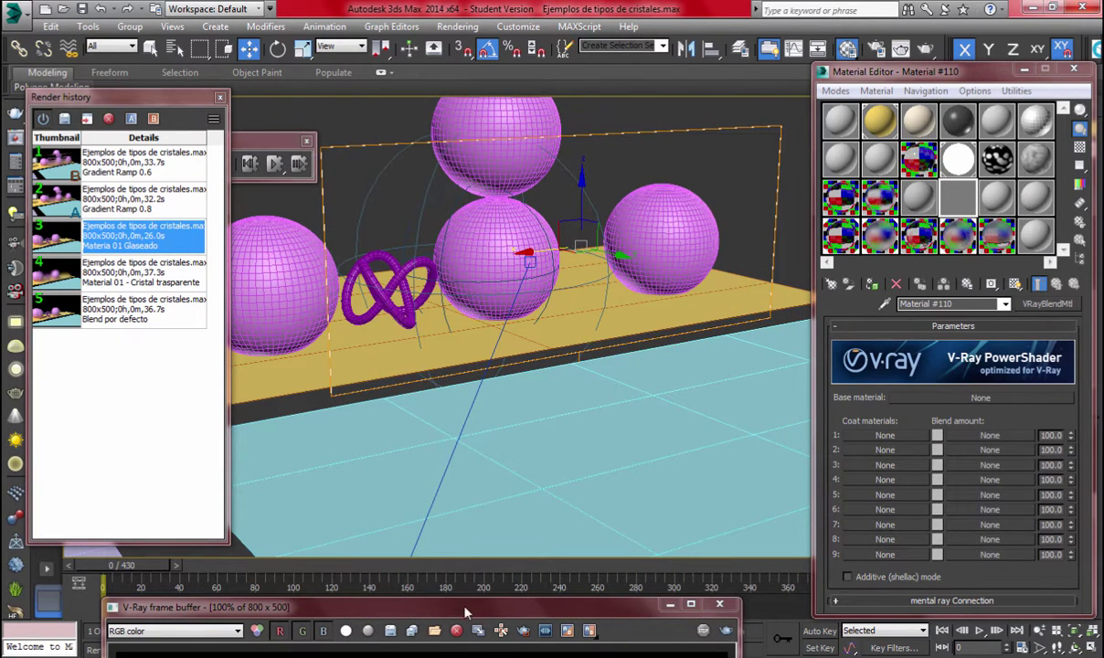
Assign the Mapa corona cristal image from the Illustrator CC 2015 folder as the blend amount map of coat 1 in the VRayBlendMtl
drag(464, 612, 544, 197)
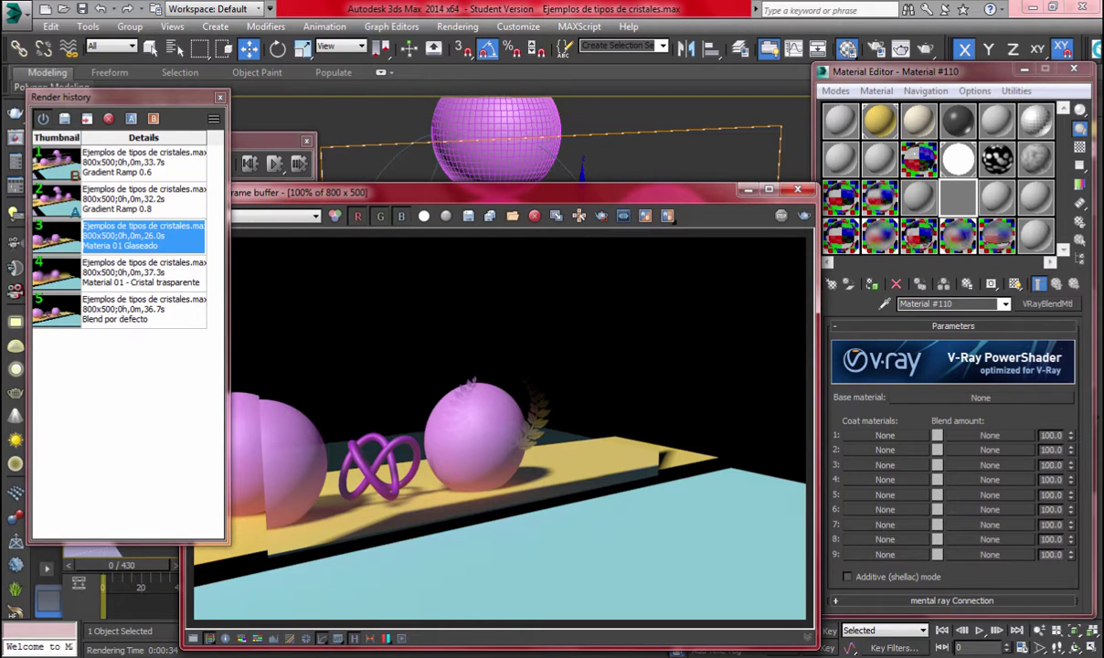
mouse_move(516, 655)
click(745, 585)
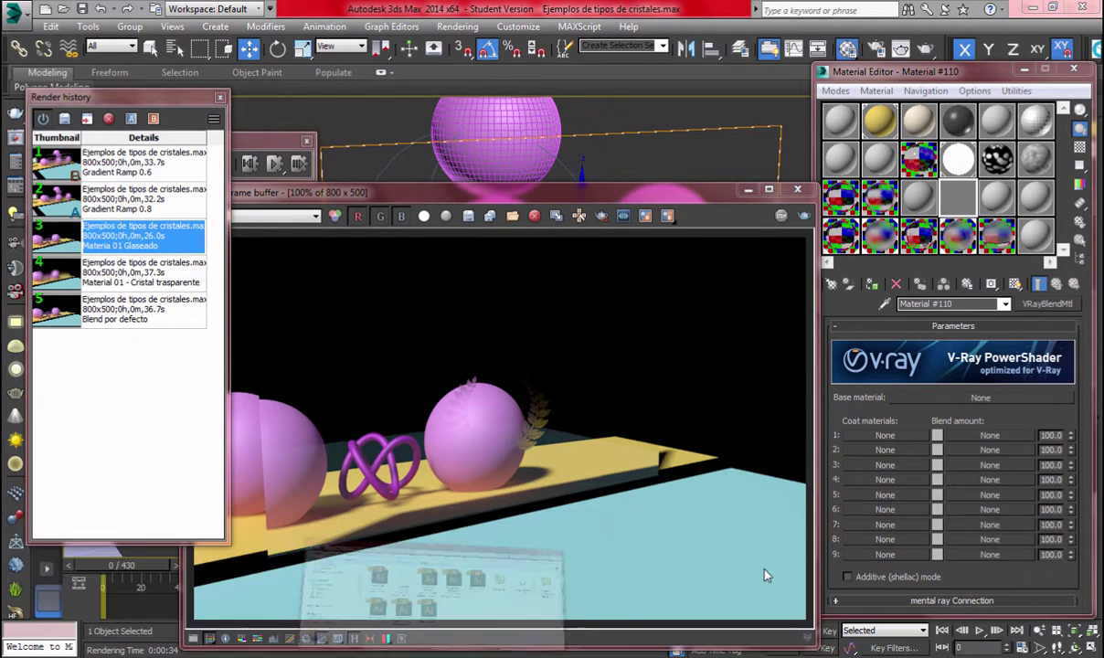
click(629, 357)
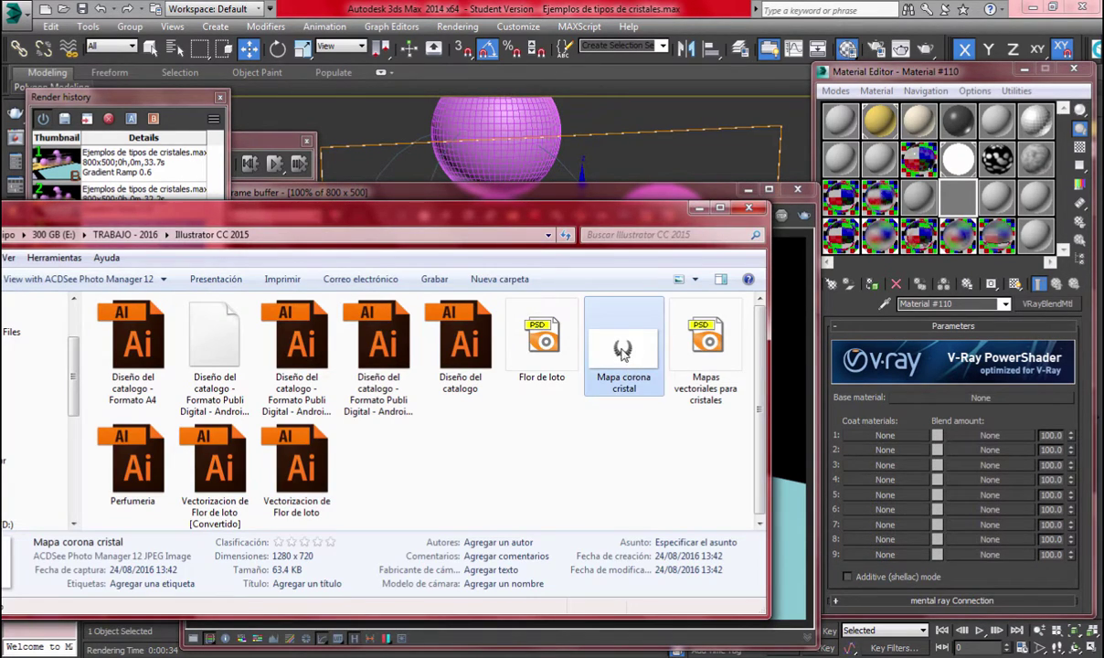
drag(624, 354, 989, 436)
Enlarge the VRayBlendMtl preview and assign Cristal Glaseado as an instance to coat material 1
double_click(958, 197)
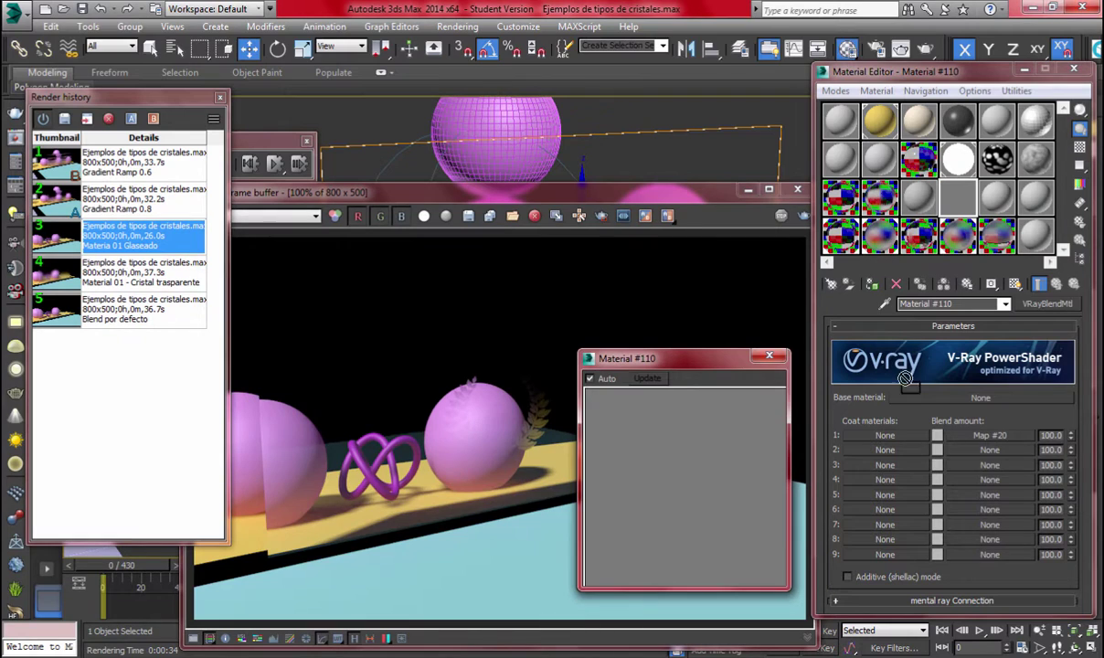
drag(893, 443, 874, 433)
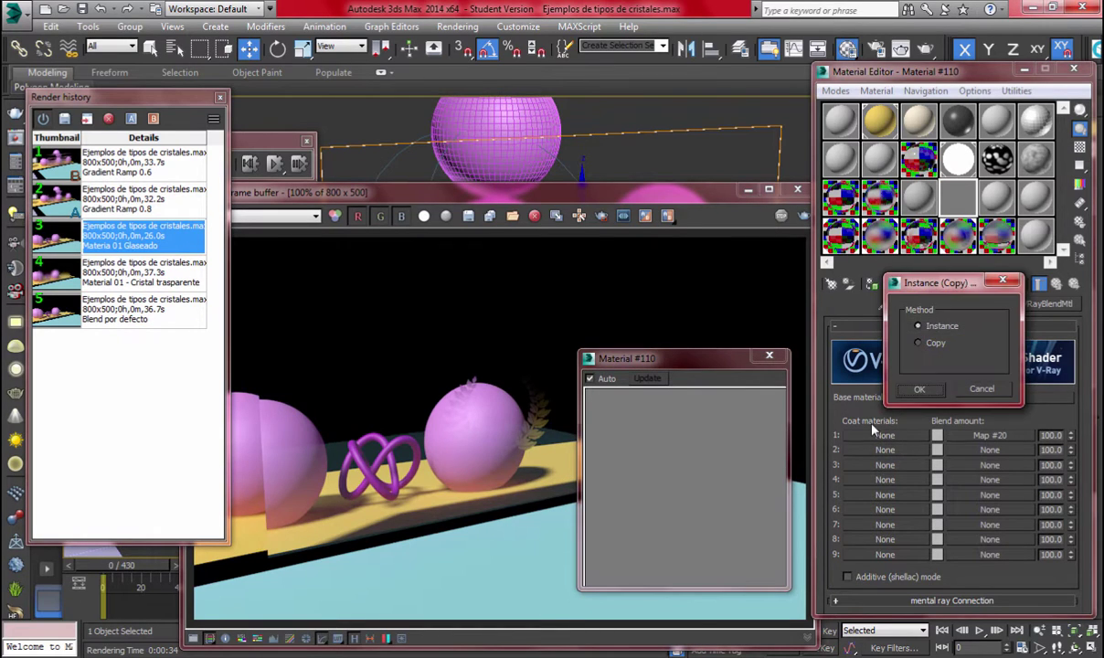
click(920, 390)
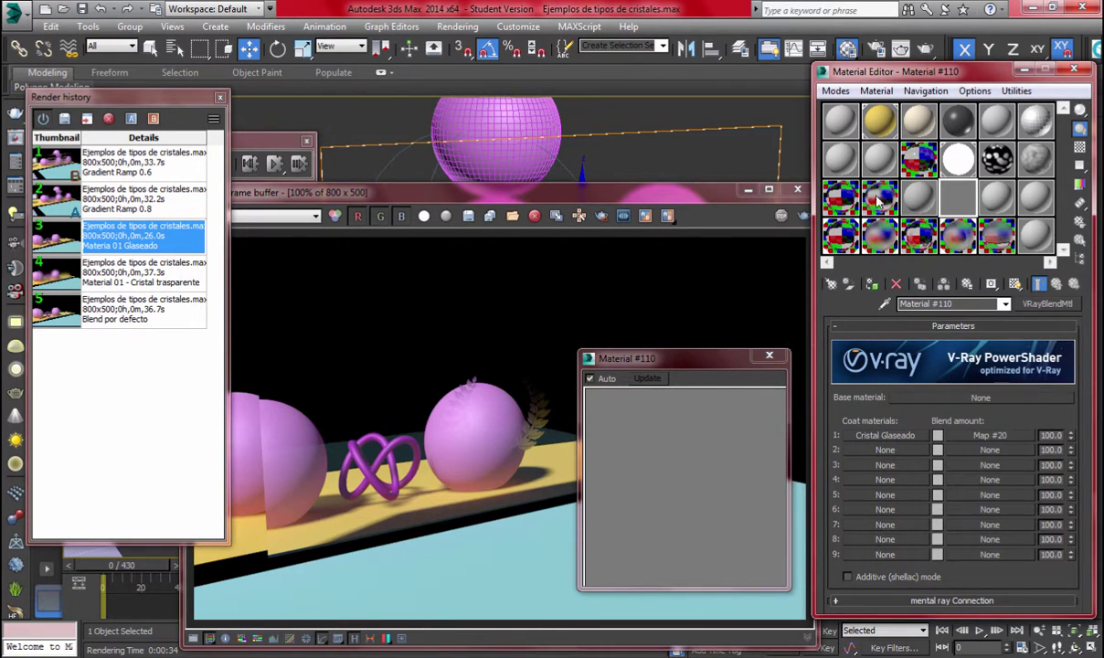
Assign the Cristal trasparente material as an instance to the base material of the VRayBlendMtl
click(849, 243)
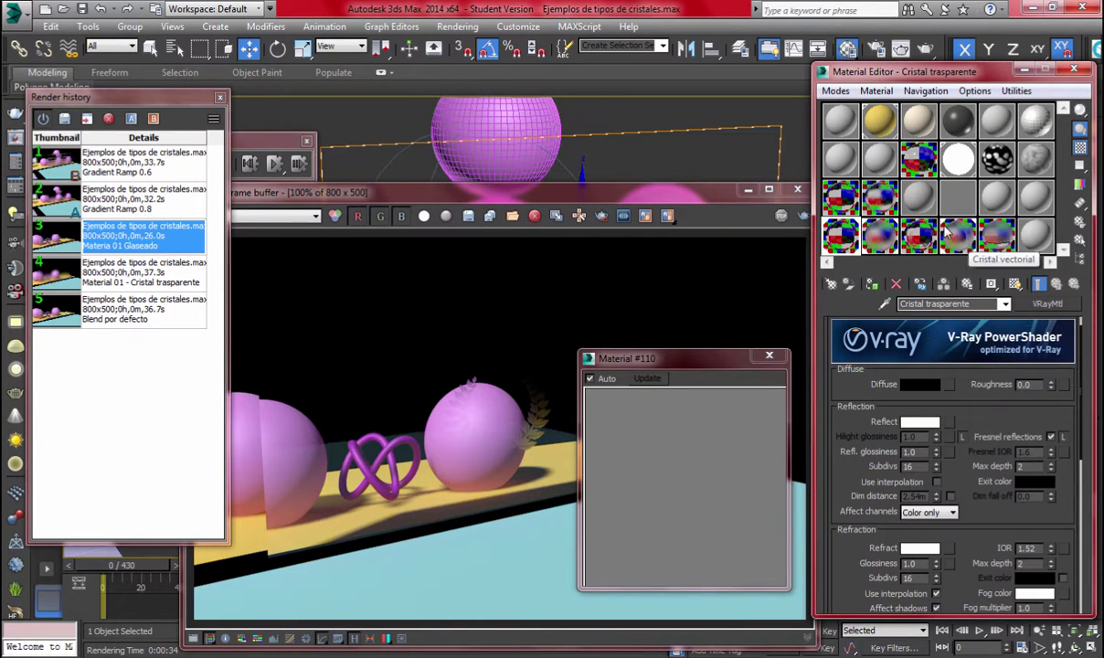
click(958, 196)
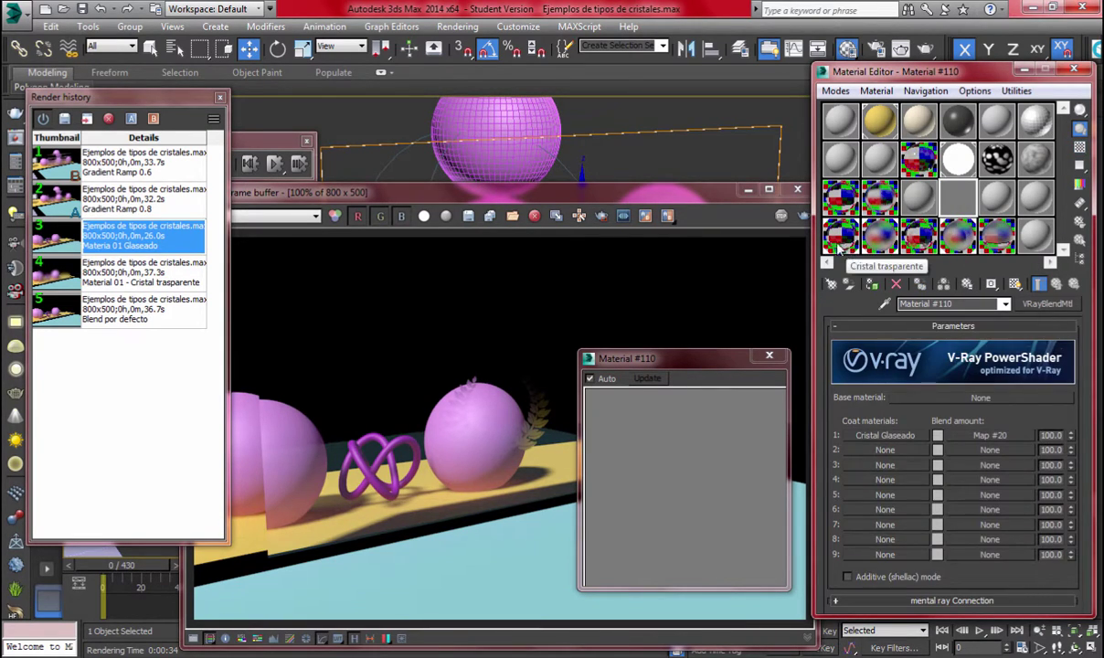
drag(838, 245, 979, 396)
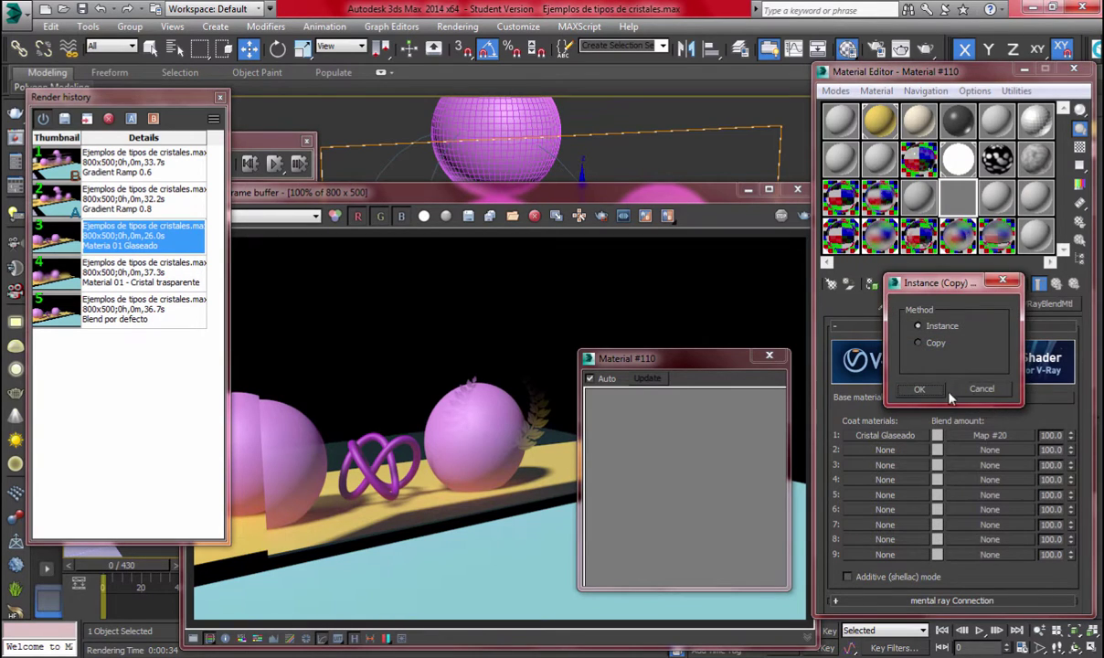
click(920, 388)
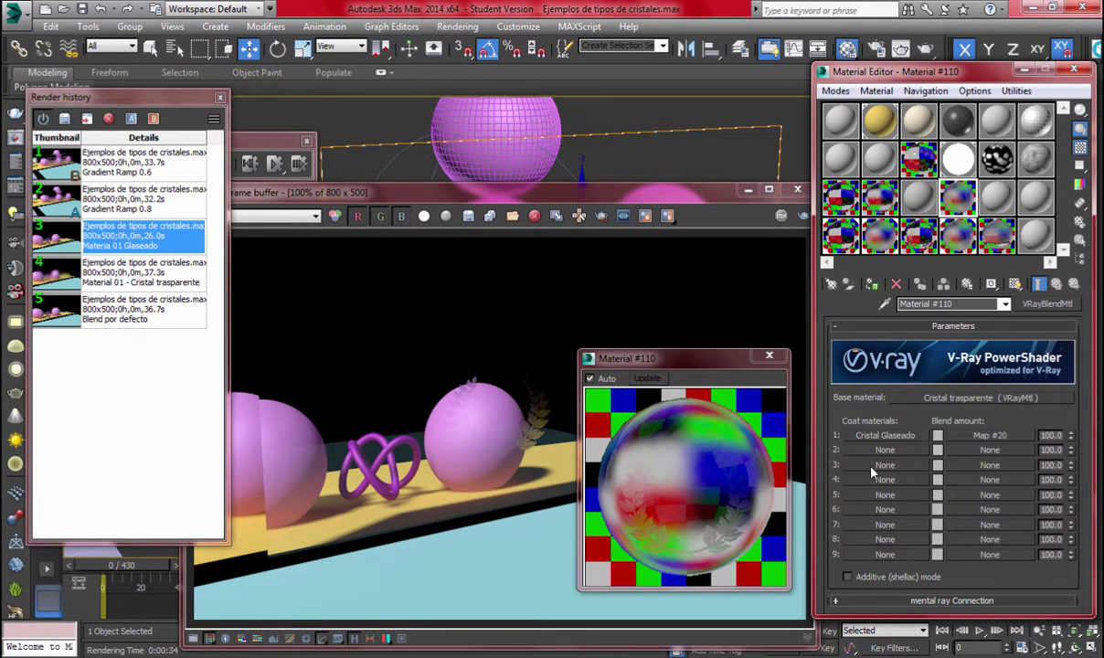
Display the Material 01 - Cristal trasparente render and compare the parameters of the BASE Blend and the VRayBlendMtl
double_click(144, 273)
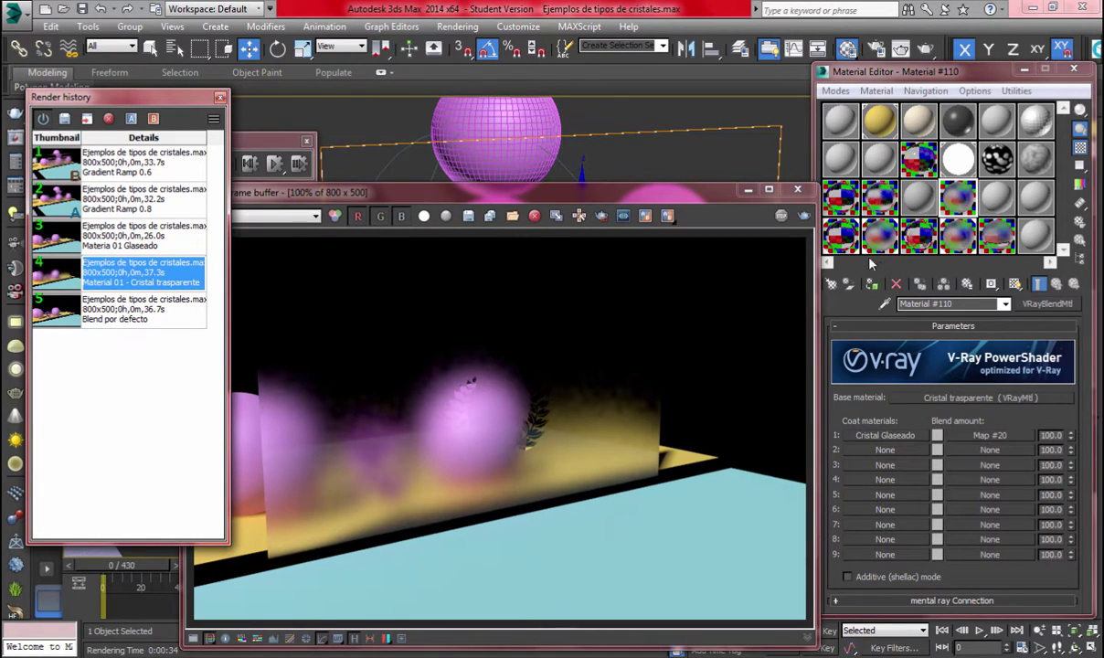
double_click(882, 200)
click(917, 197)
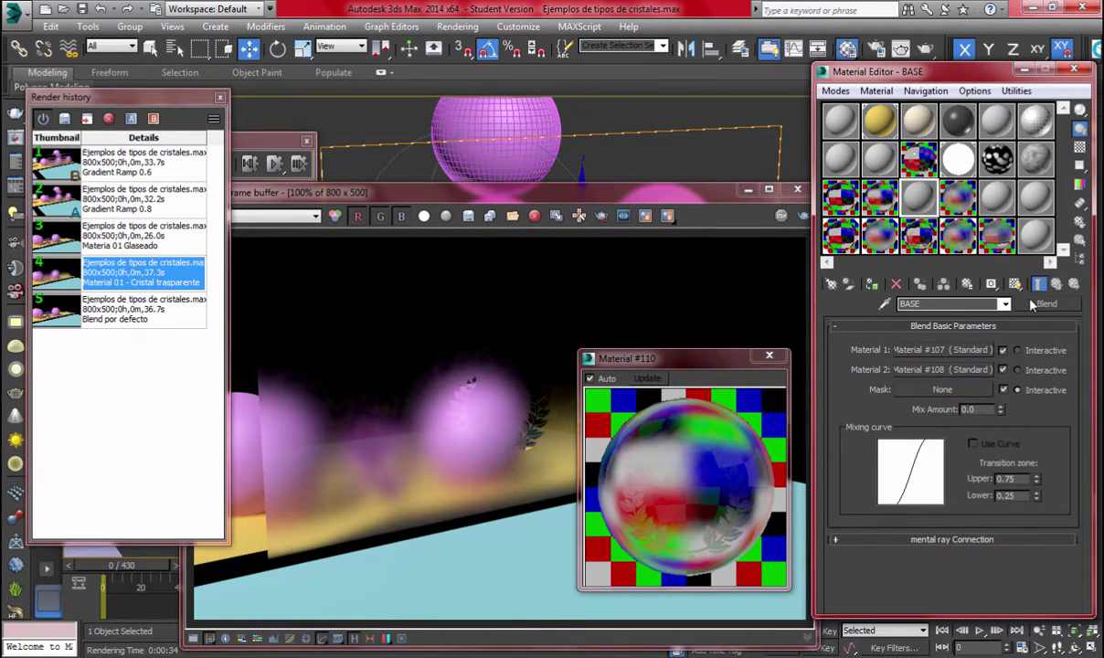
click(957, 198)
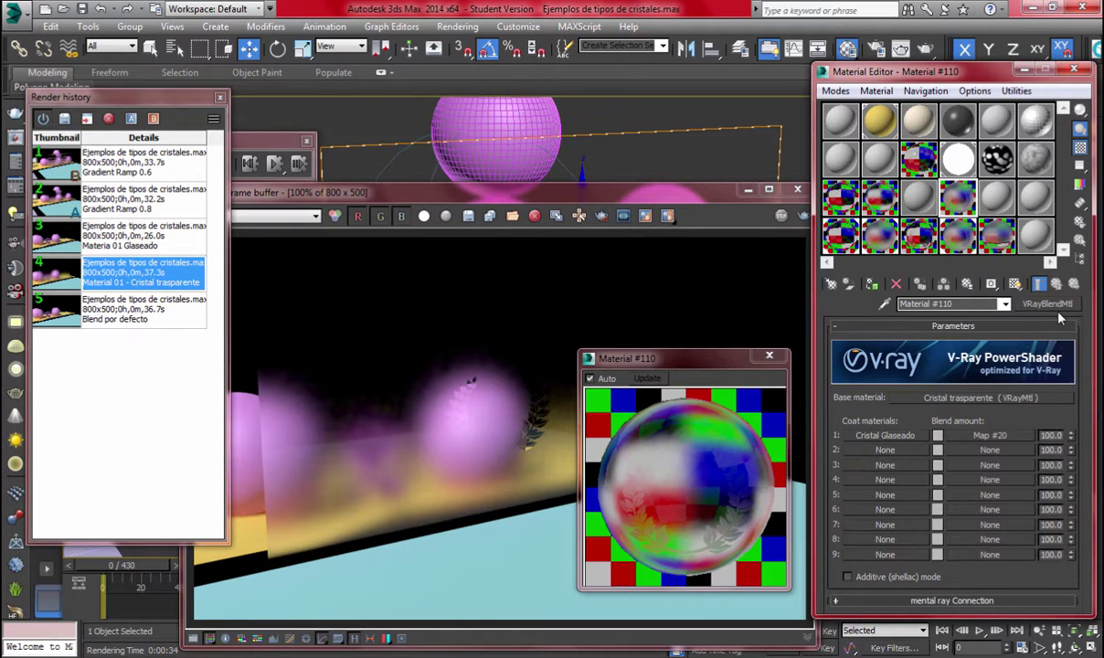
click(925, 200)
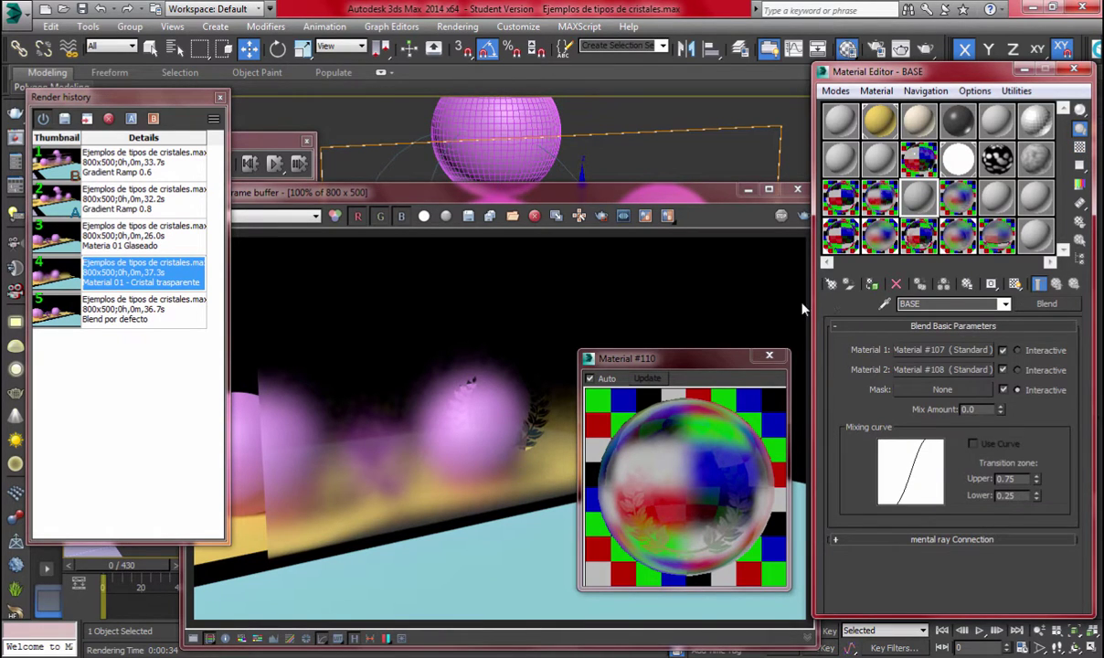
Close the enlarged preview of the VRayBlendMtl and keep the BASE Blend material selected
click(769, 355)
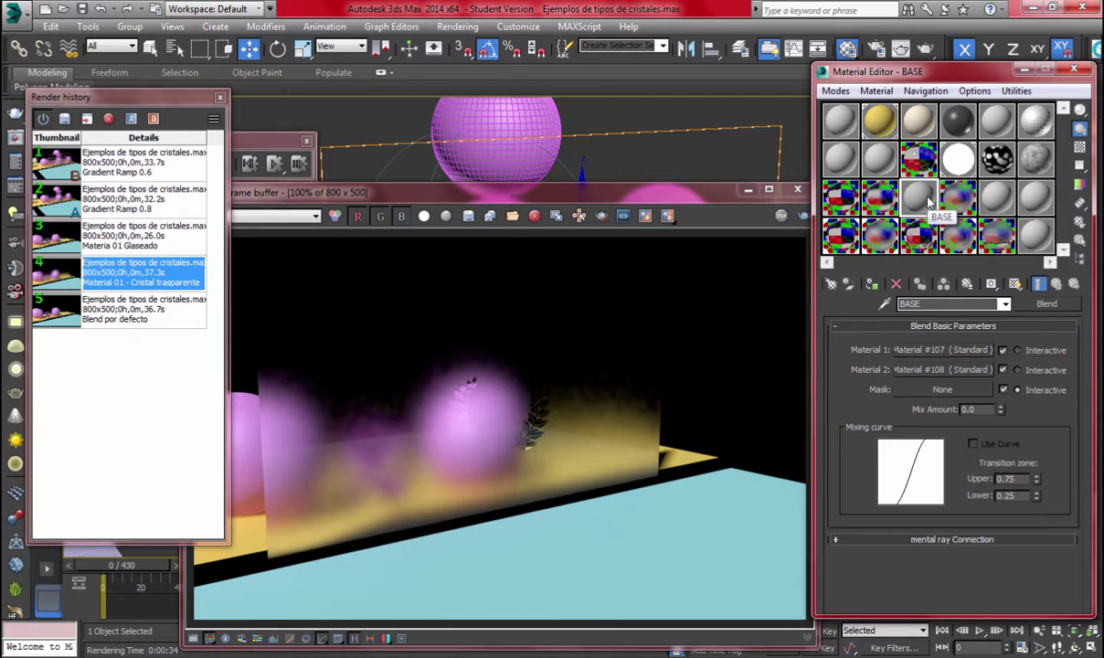
click(687, 199)
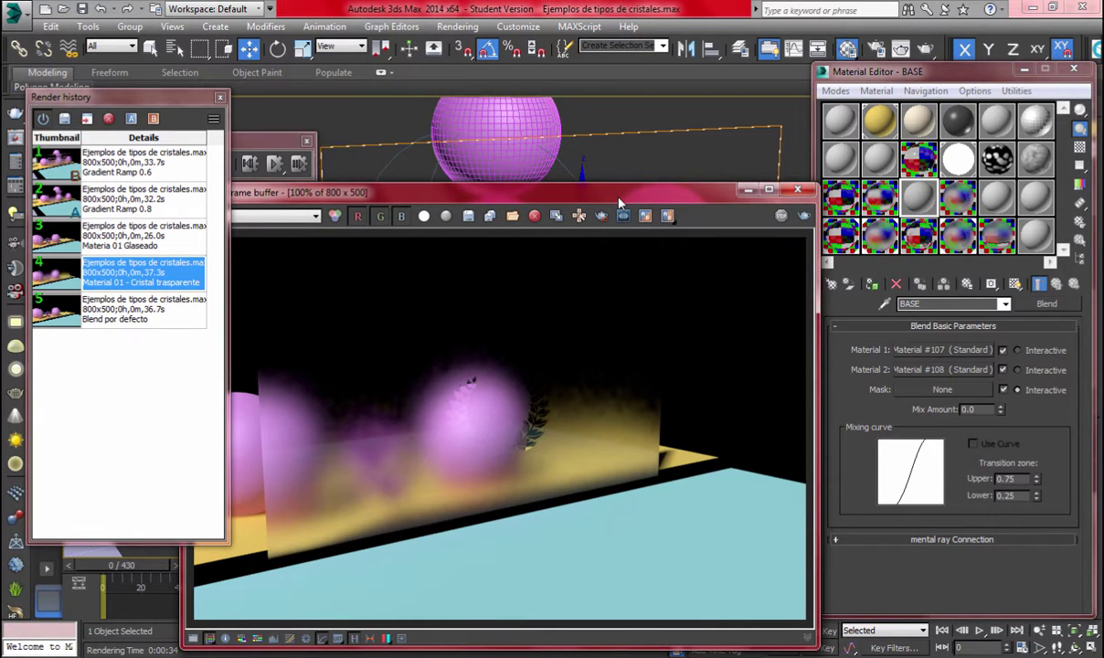
click(918, 194)
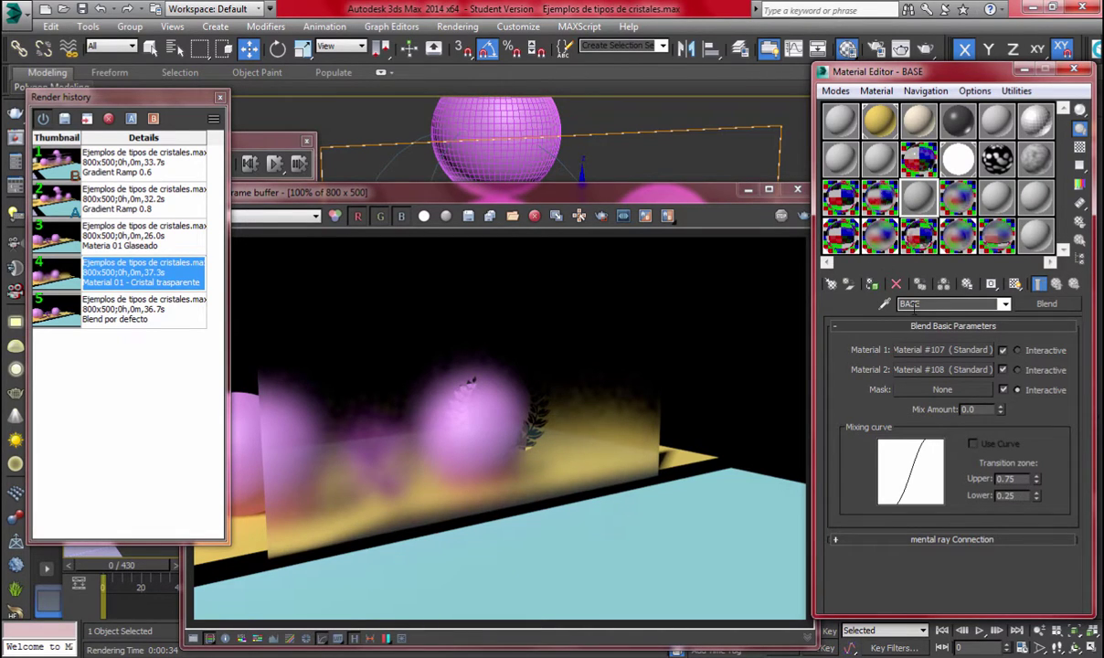
click(772, 599)
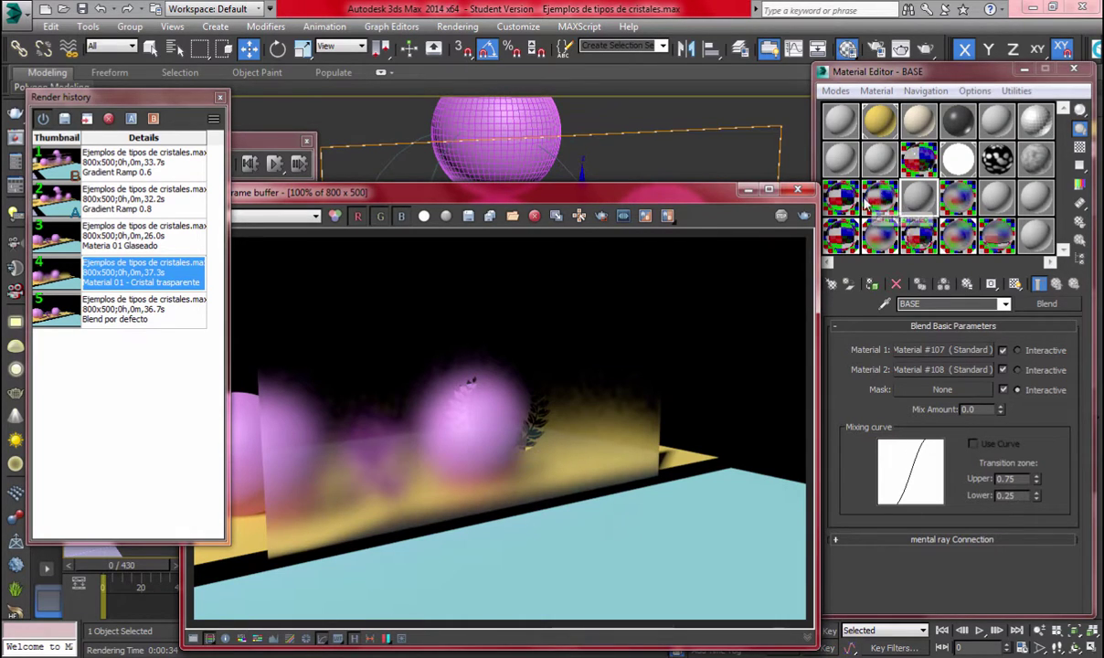
Review the Cristal trasparente material and the Blend that combines it with Cristal Glaseado through the crown mask
click(843, 240)
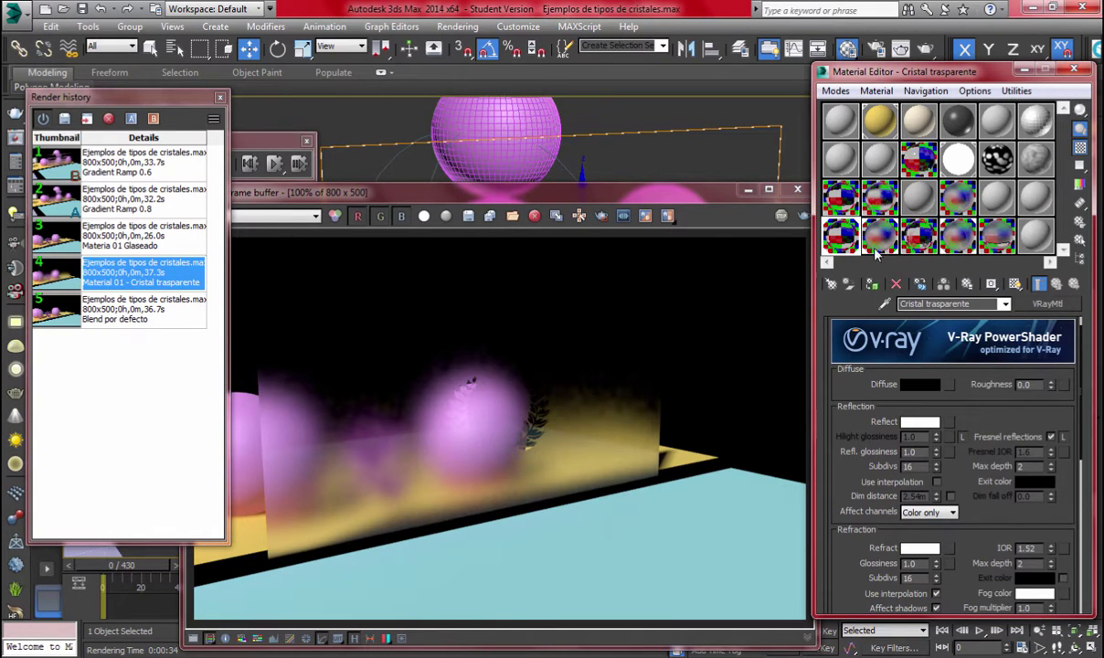
click(919, 236)
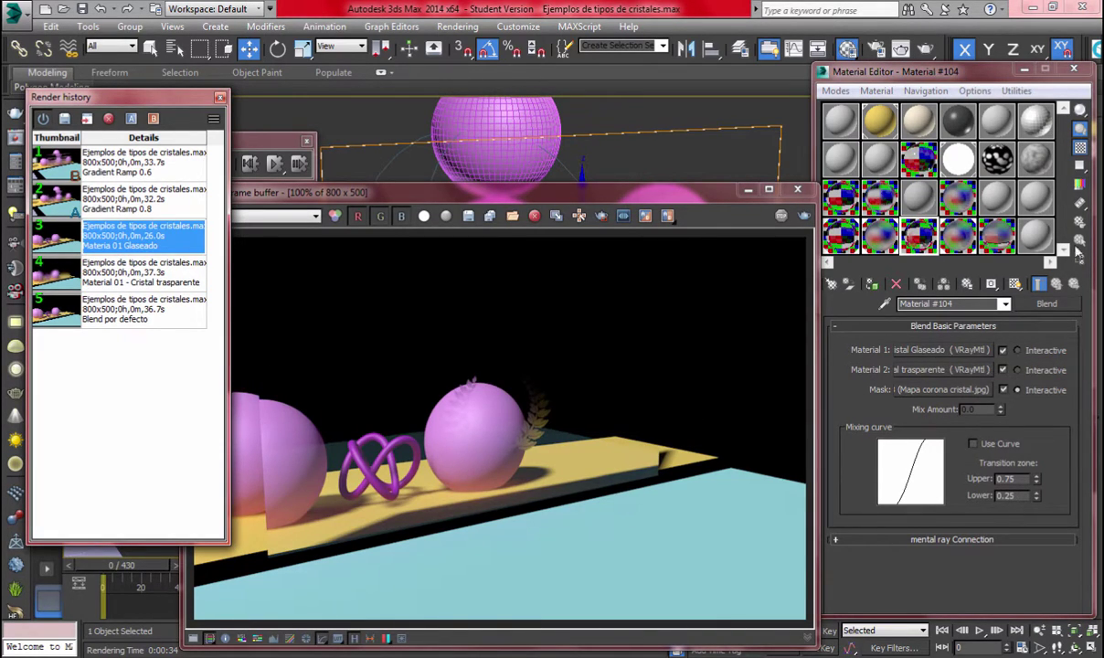
click(922, 242)
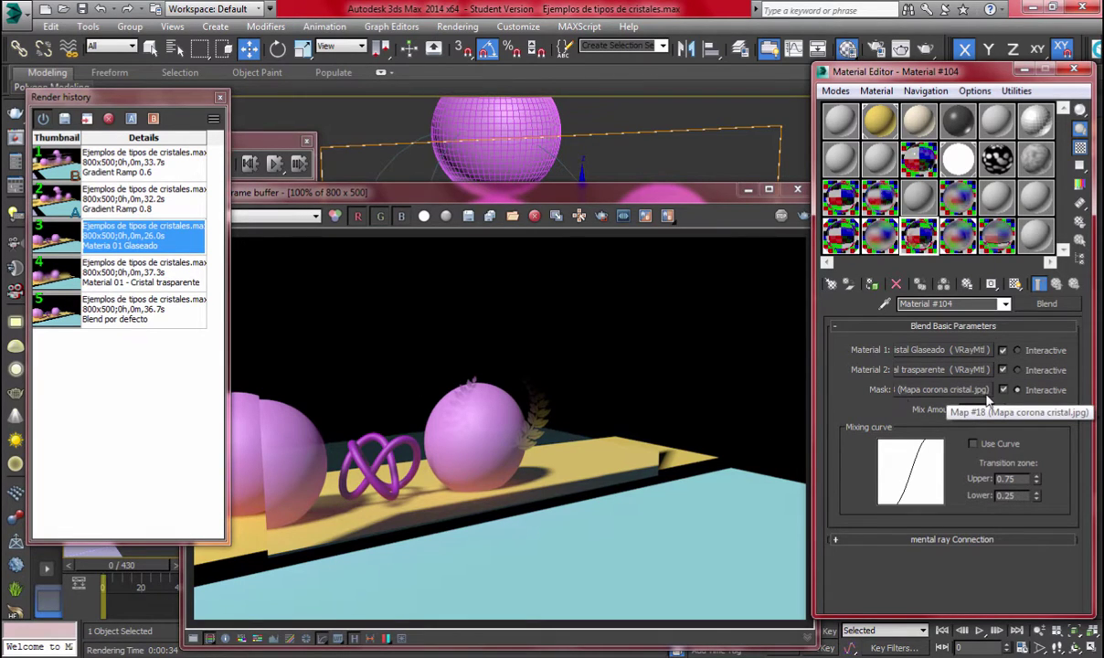
View the Mapa corona cristal image from the Illustrator CC 2015 folder and return to 3ds Max
mouse_move(515, 651)
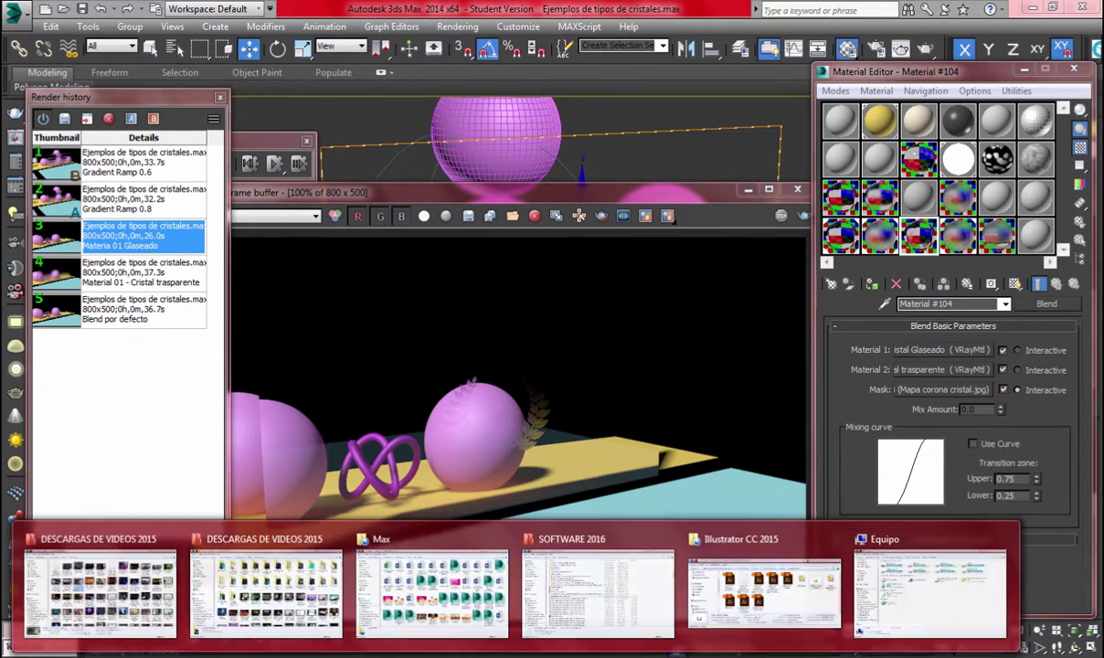
click(731, 593)
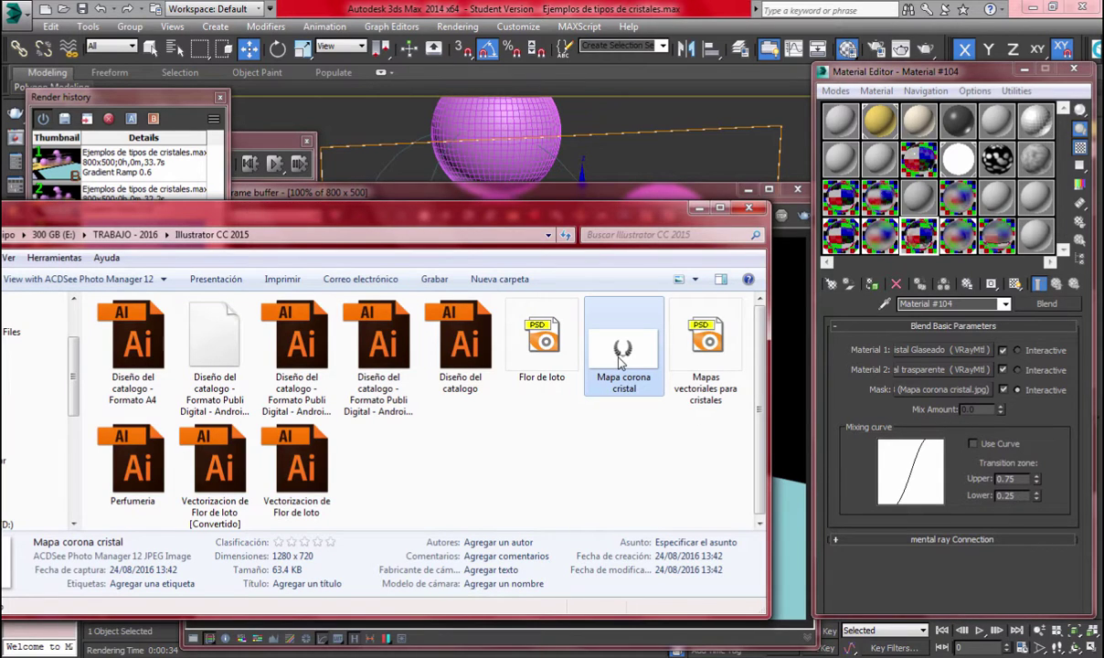
double_click(619, 360)
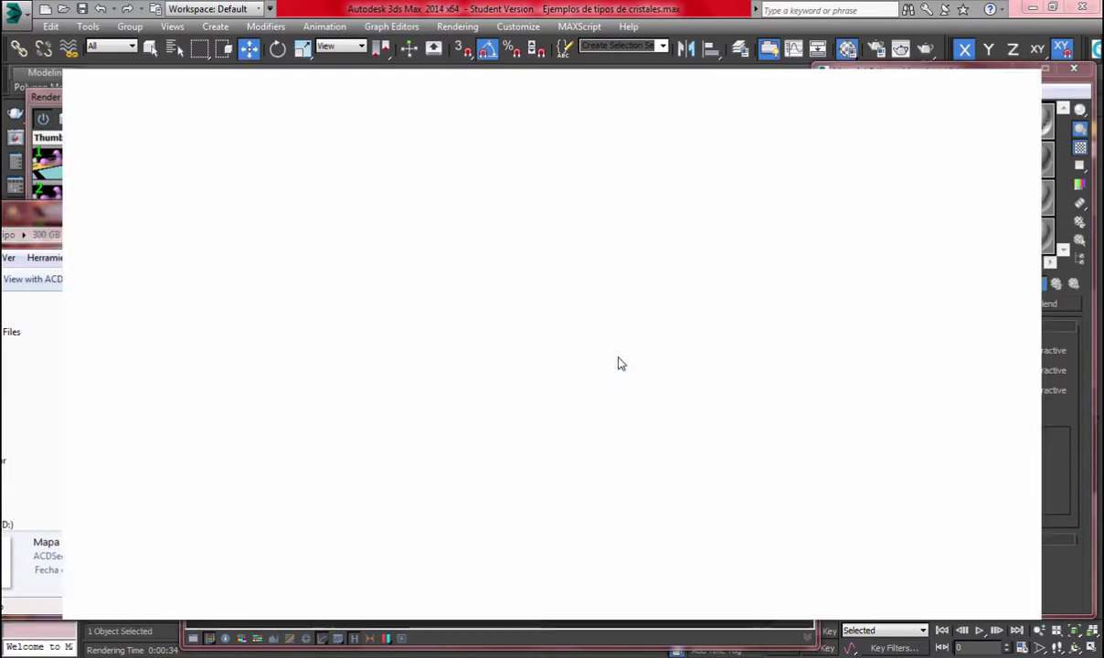
key(Escape)
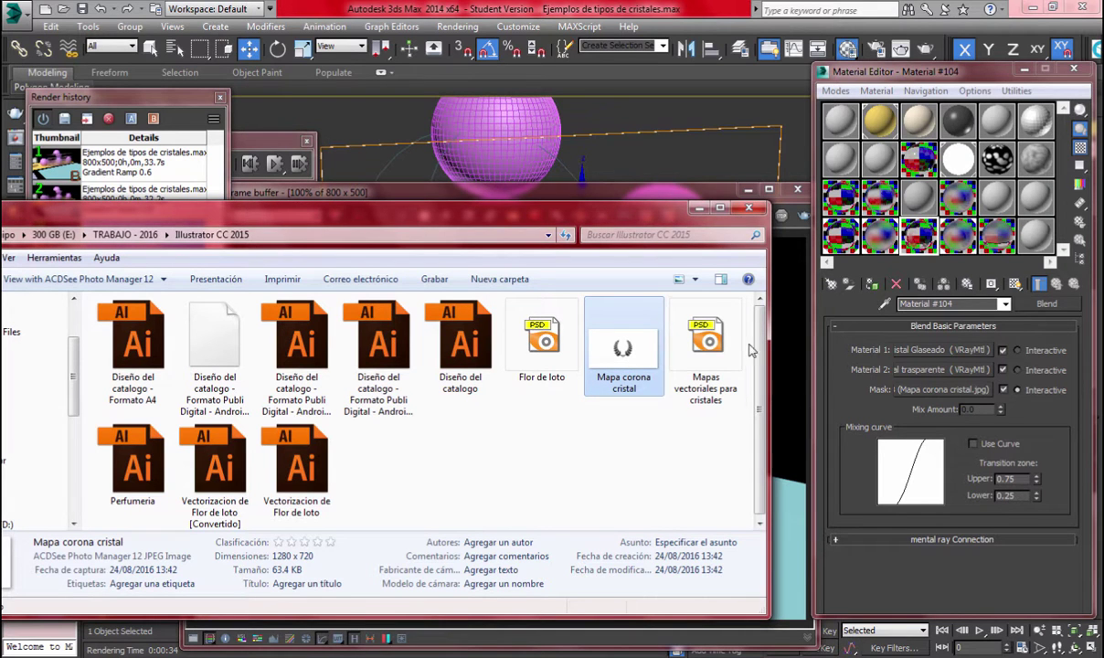
click(661, 194)
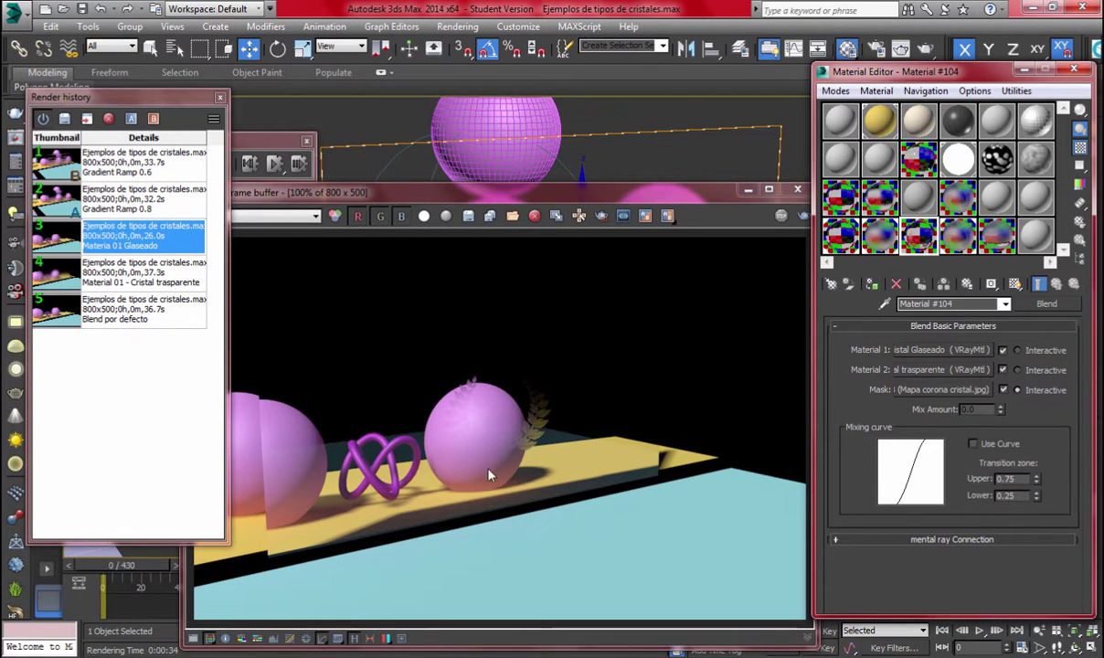
Display the Material 01 - Cristal trasparente render, and swap the Blend's Material 1 and Material 2 and back again
click(113, 265)
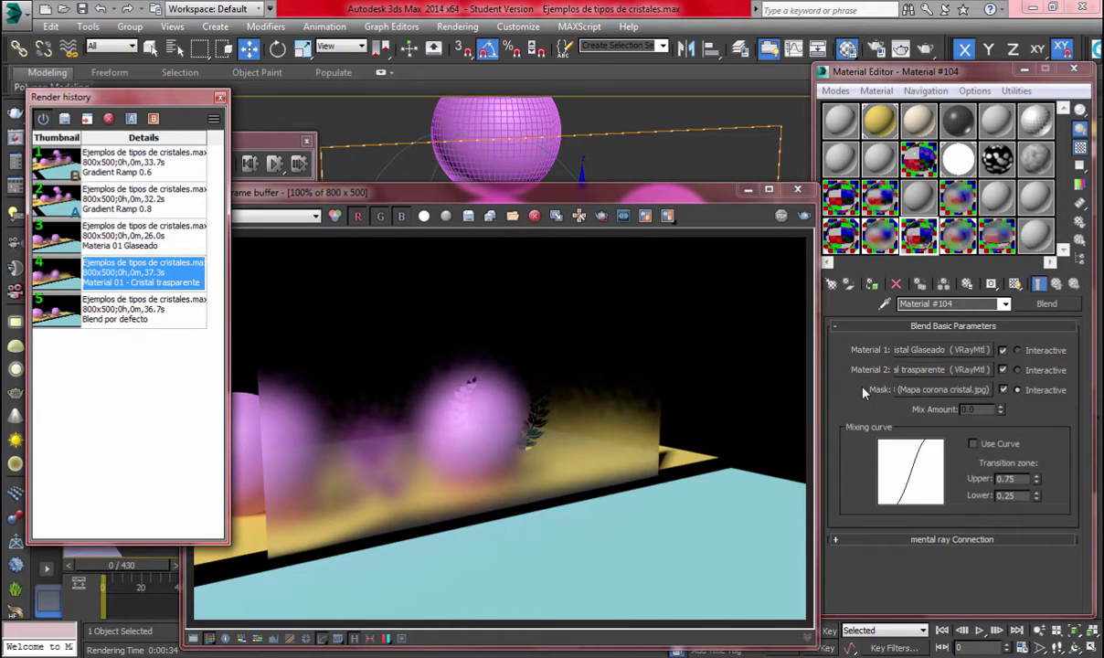
drag(937, 355, 939, 370)
click(937, 361)
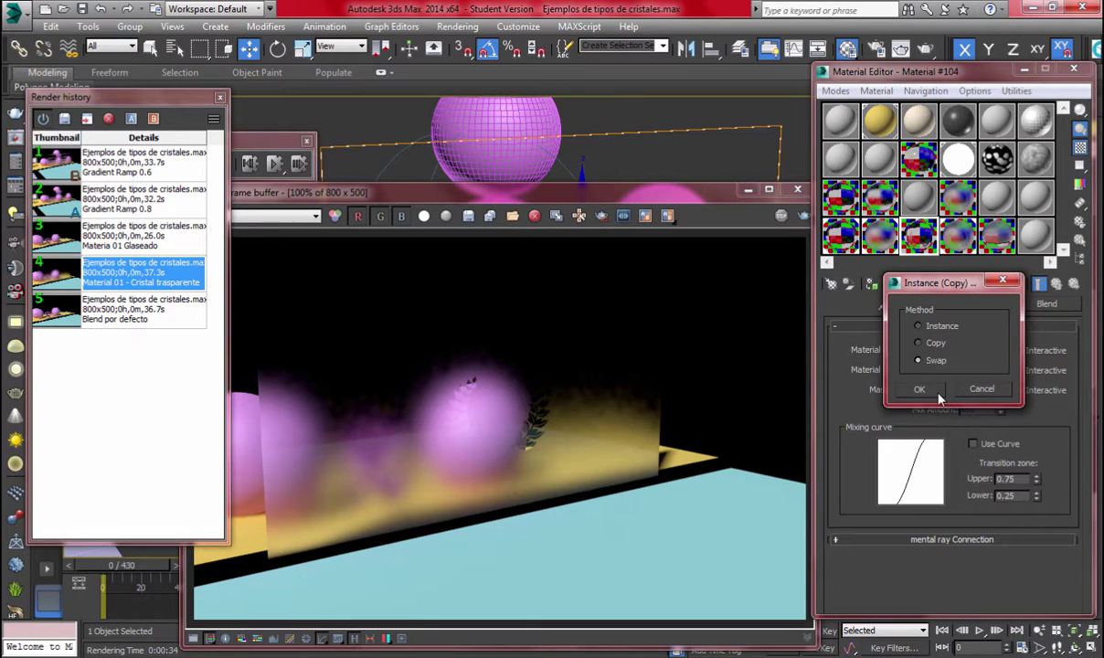
click(938, 394)
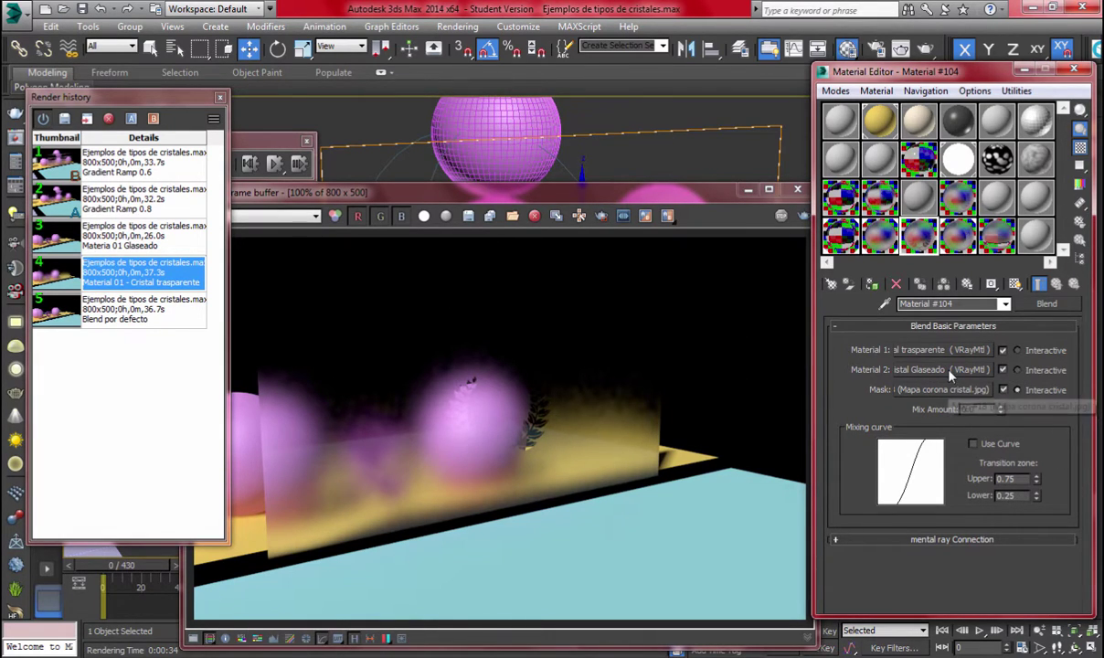
drag(948, 351, 949, 369)
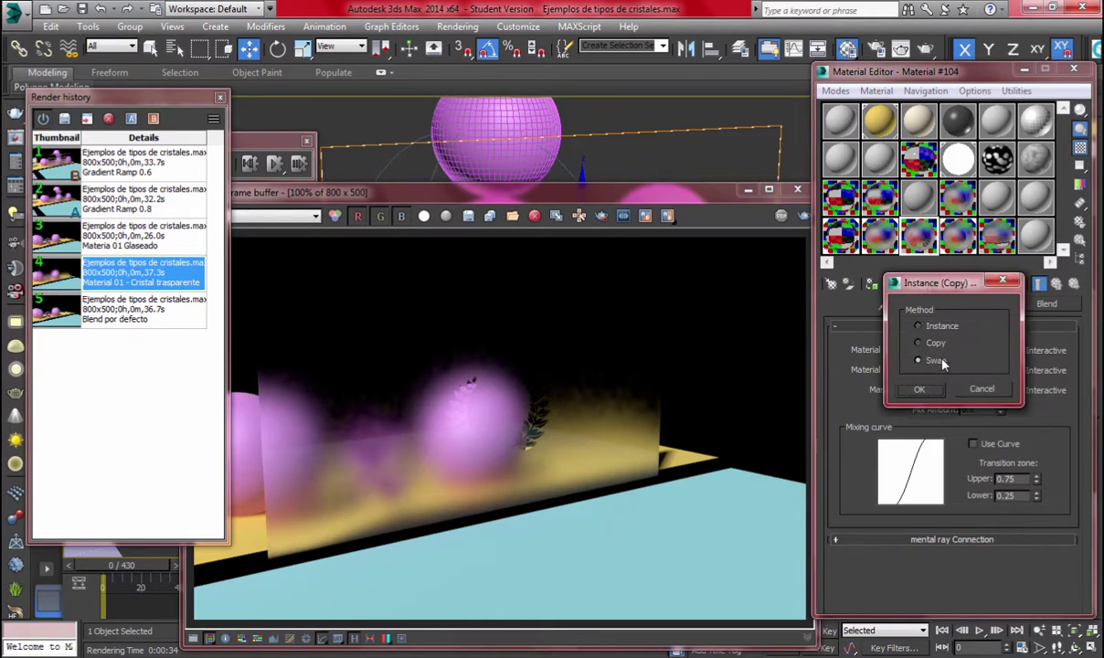
click(921, 389)
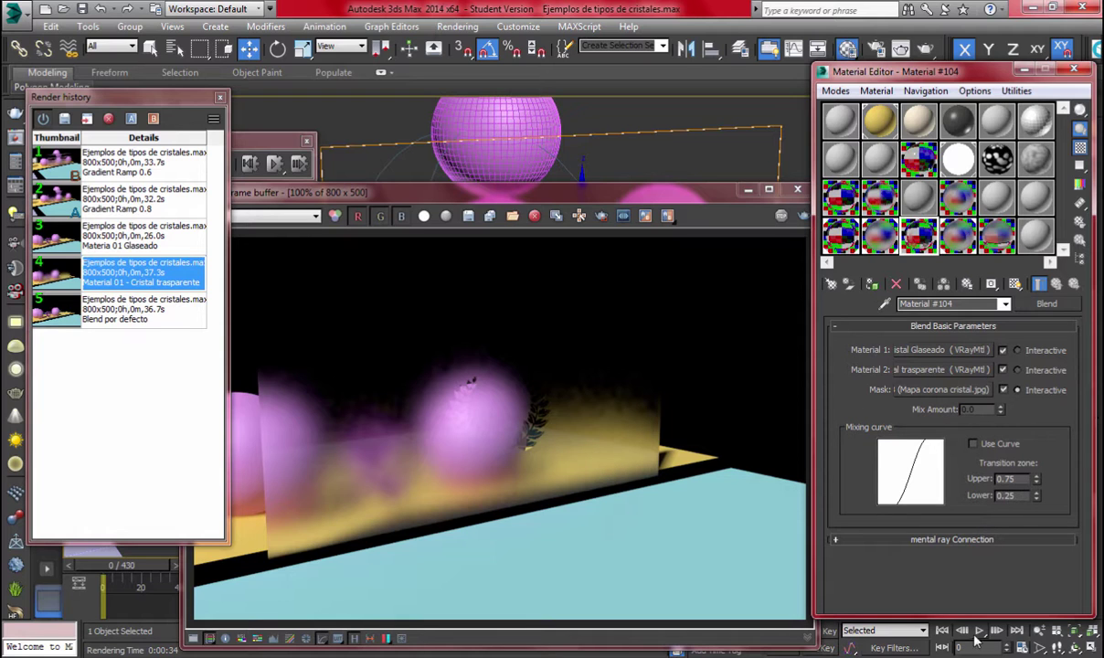
Check the Blend section of the serigraphed glass Word document, and view the Gradient Ramp 0.8 and Materia 01 Glaseado renders in 3ds Max
mouse_move(666, 644)
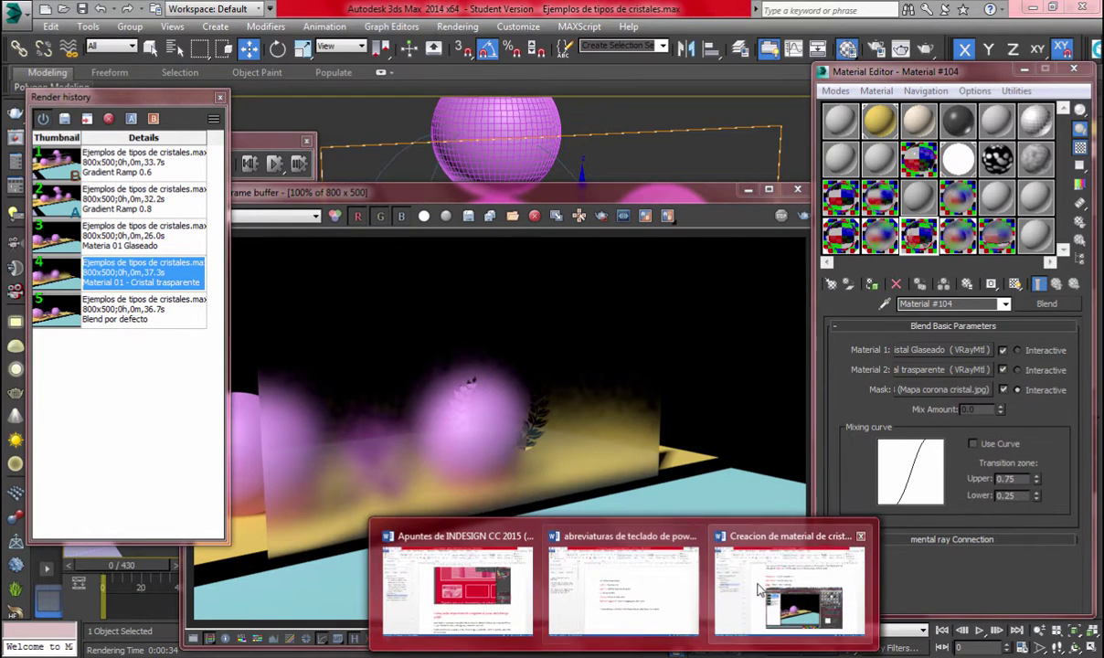
click(720, 553)
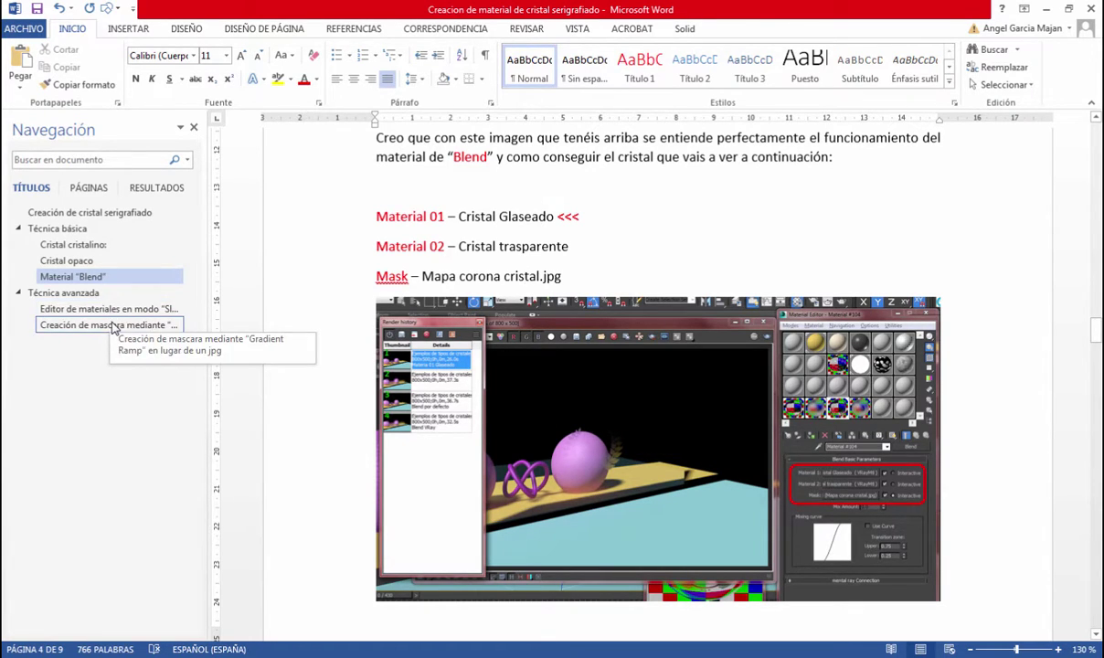
click(1045, 9)
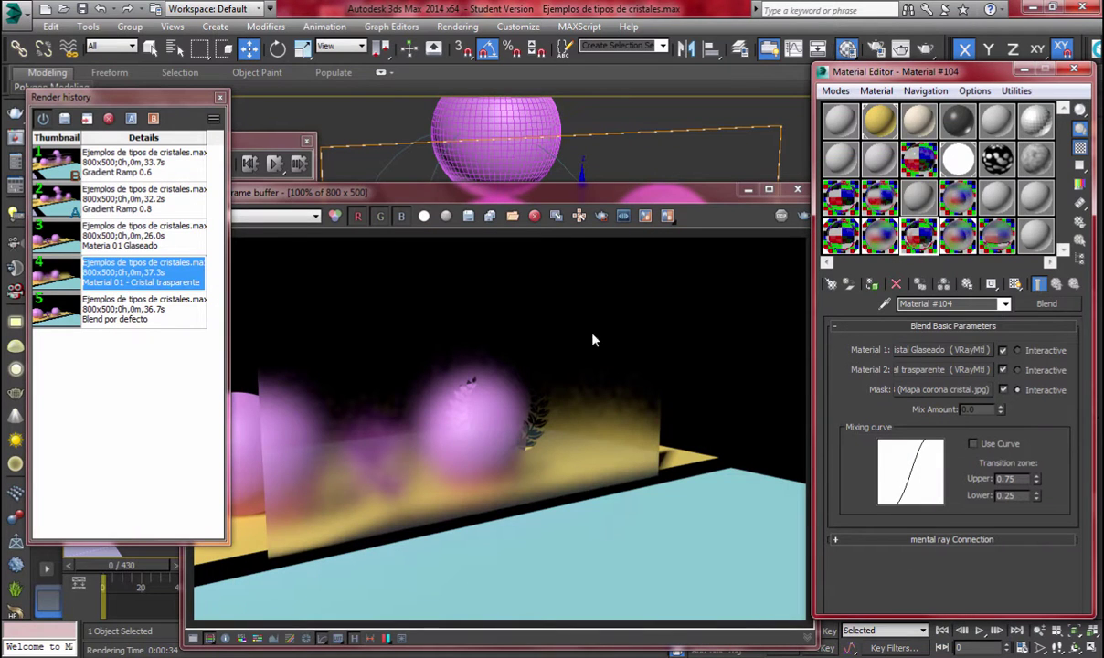
click(130, 202)
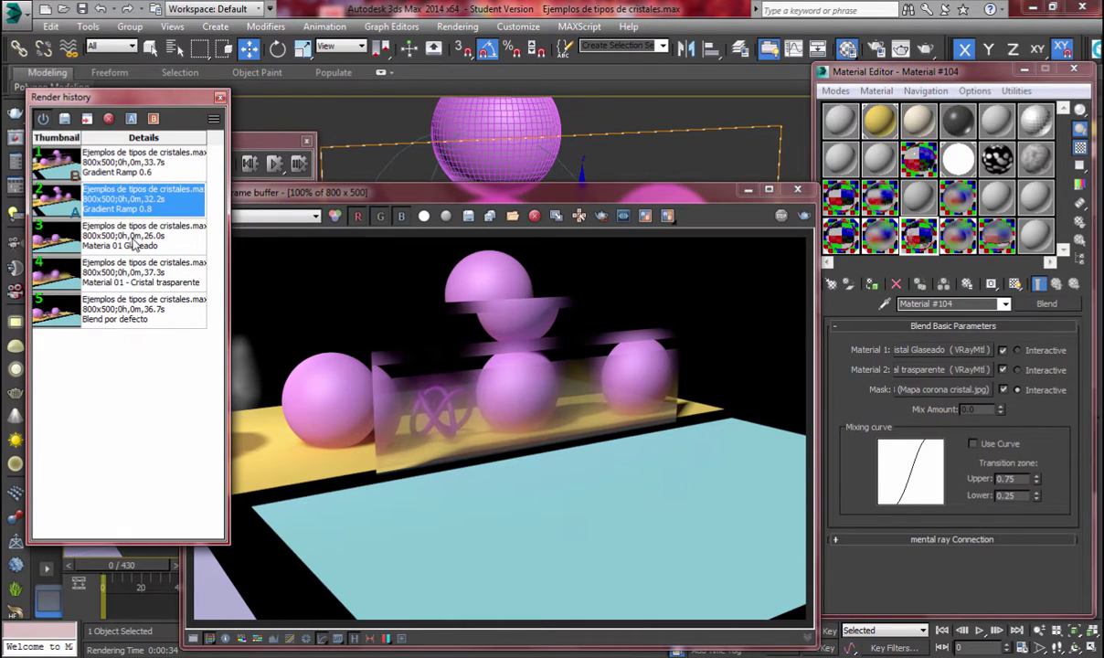
click(126, 228)
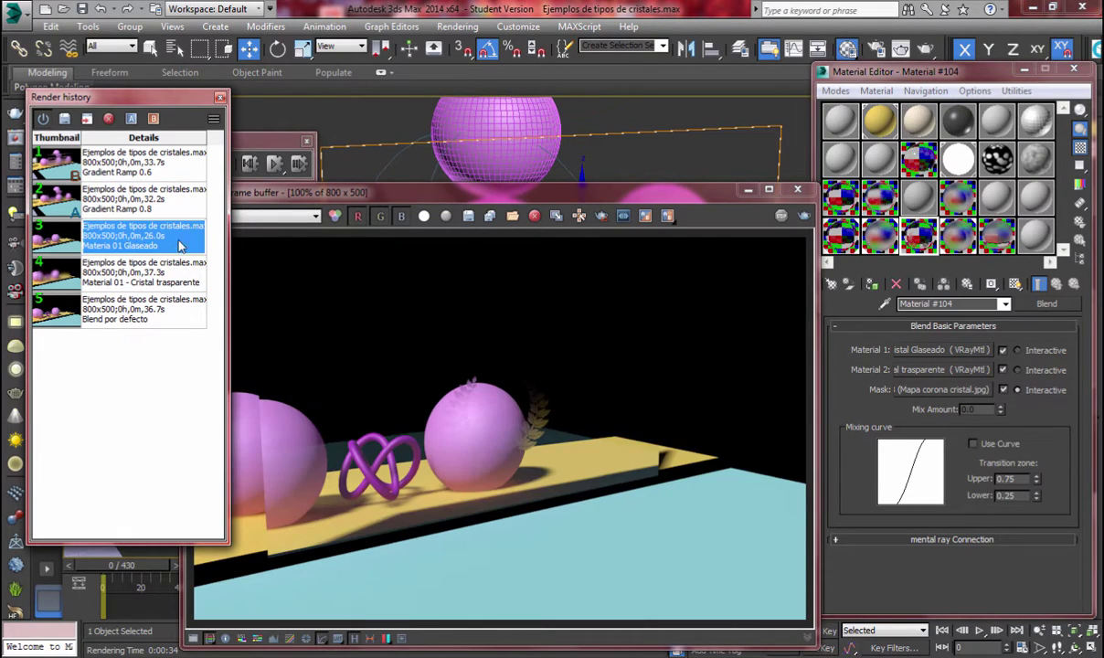
Switch to the Slate Material Editor and show the parameters of the Cristal vectorial VRayBlendMtl node
click(835, 92)
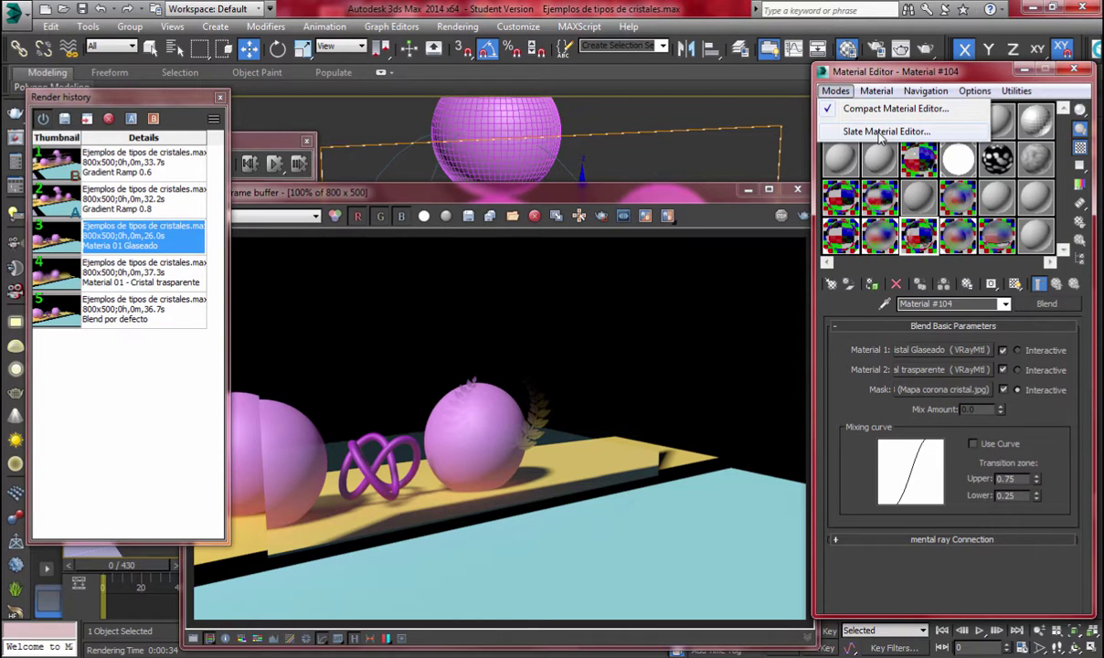
click(836, 132)
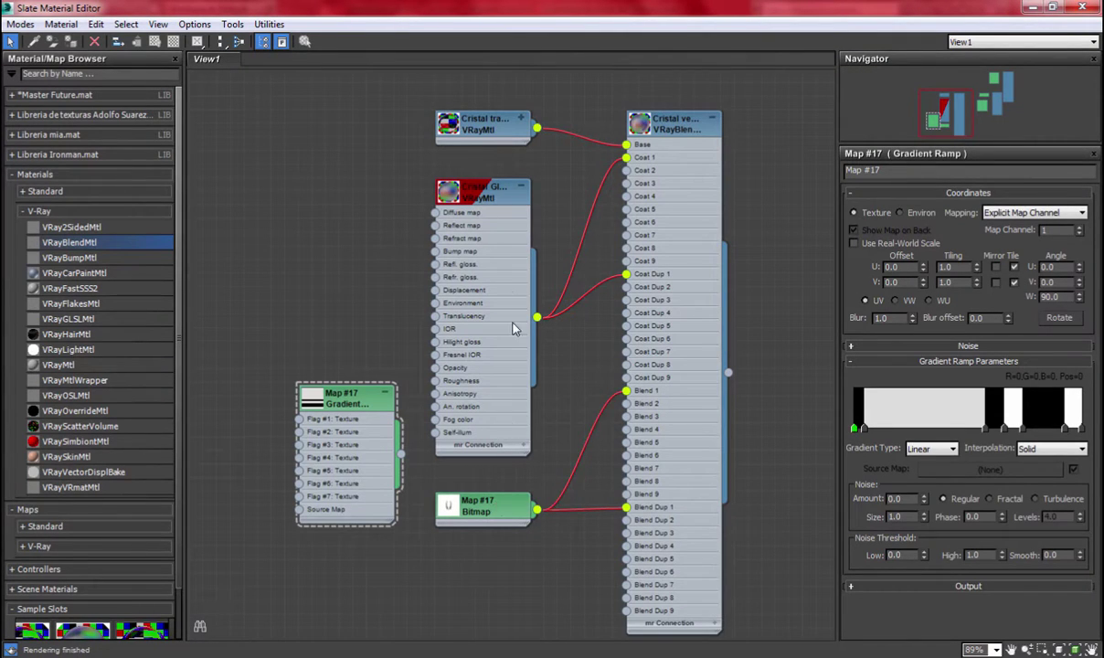
click(670, 128)
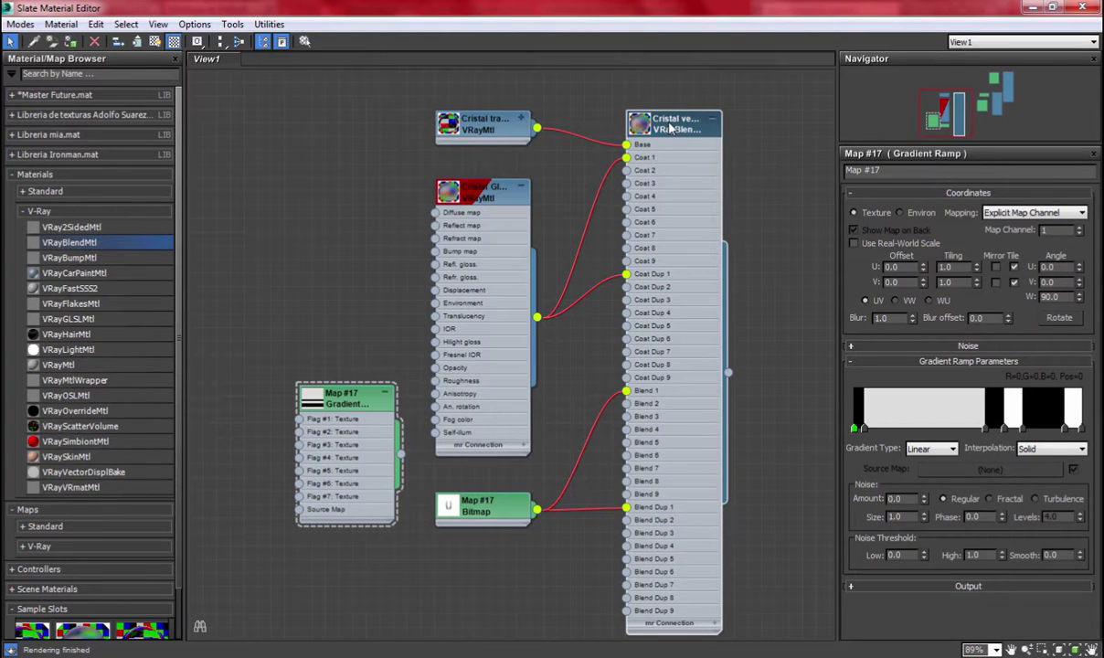
click(670, 129)
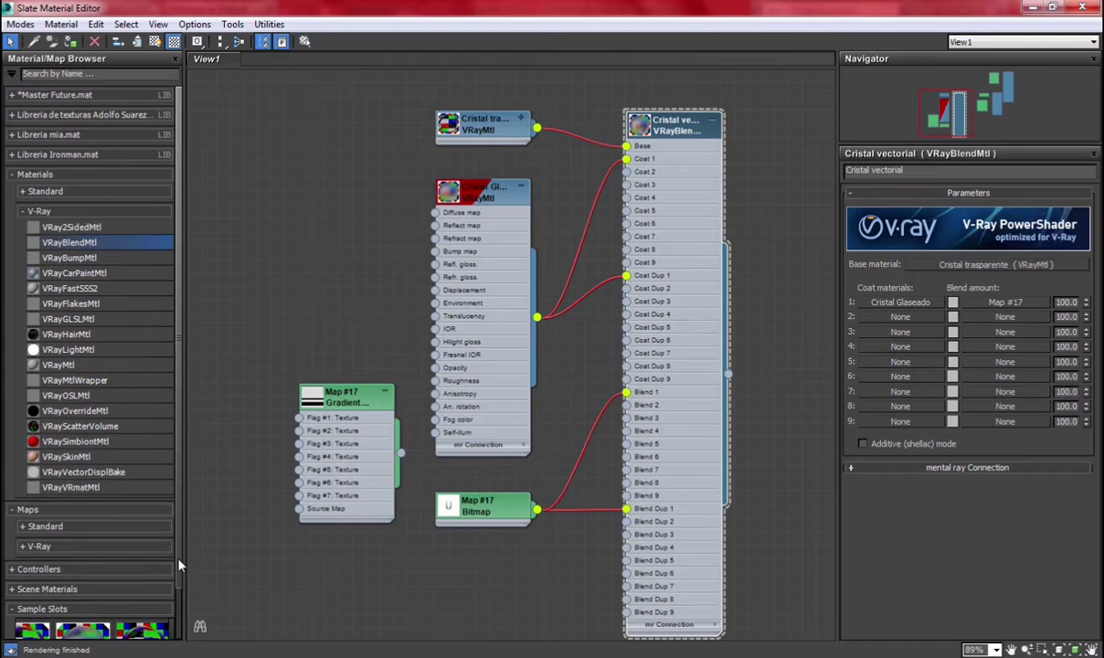
Place an instance of the Blend material from the sample slots in View1 and delete it from the view again
scroll(172, 558, down, 3)
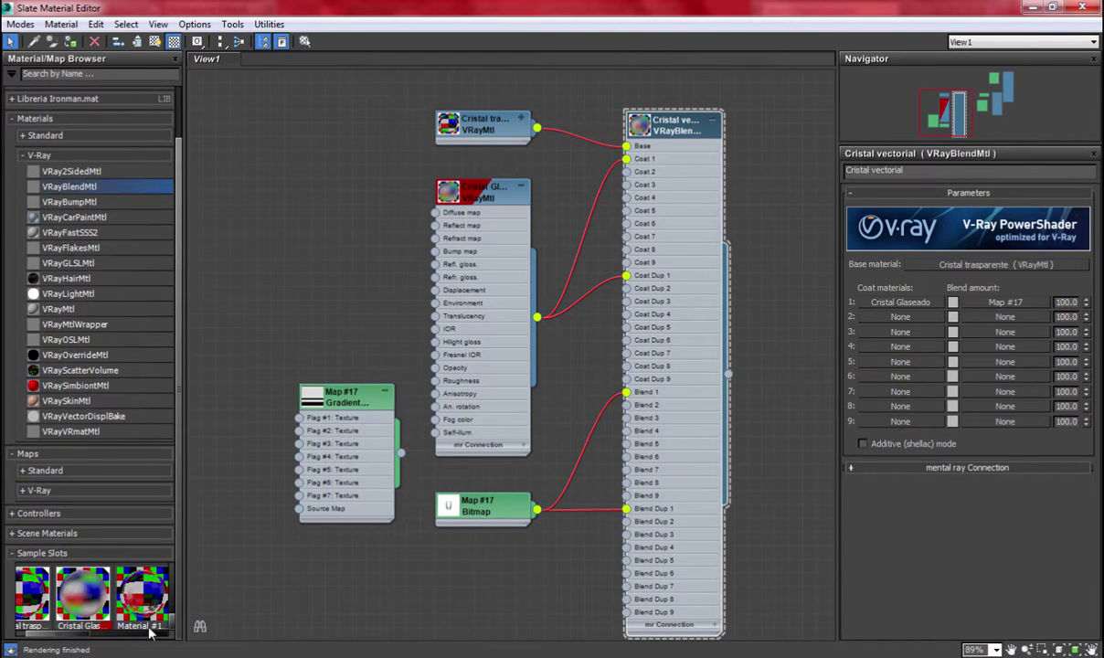
scroll(152, 631, left, 1)
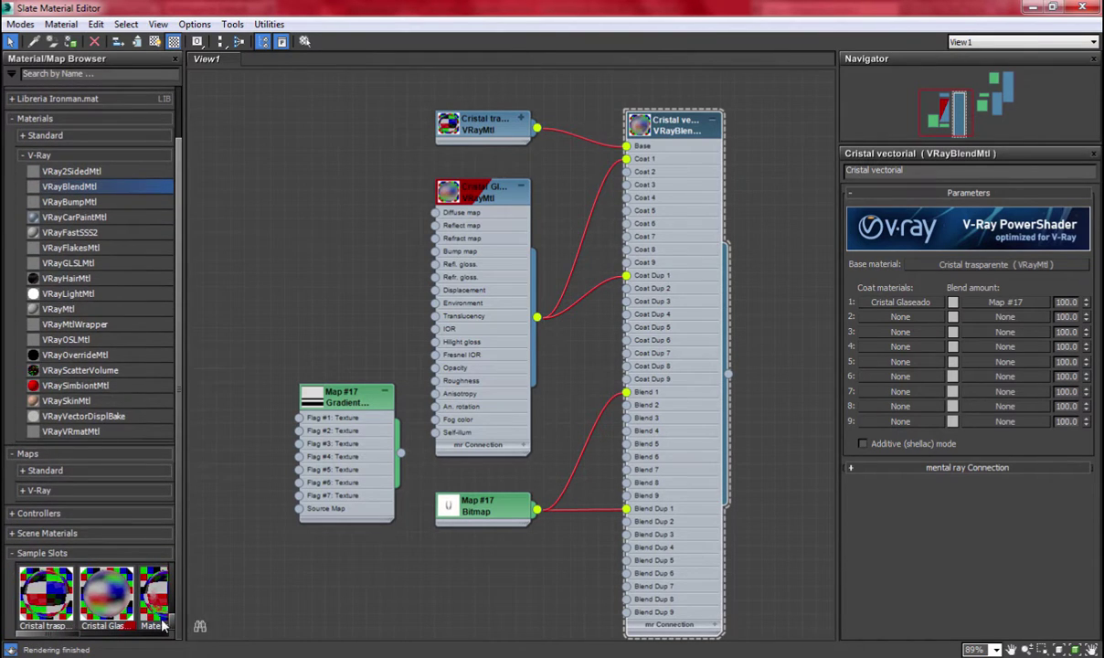
scroll(64, 631, right, 1)
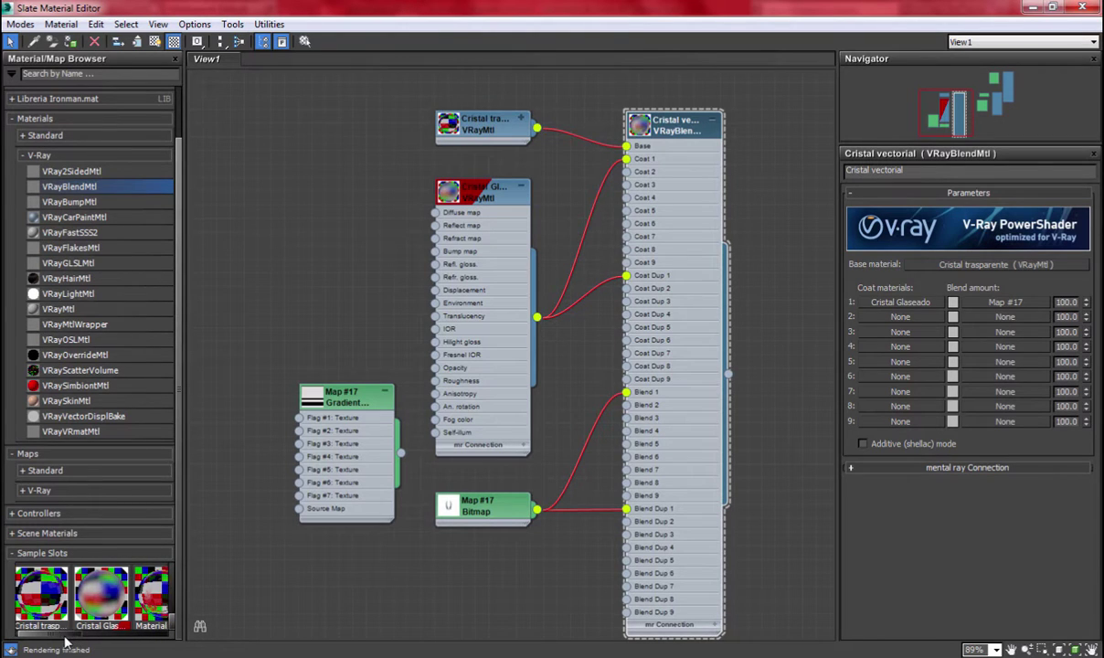
scroll(66, 635, right, 2)
click(110, 585)
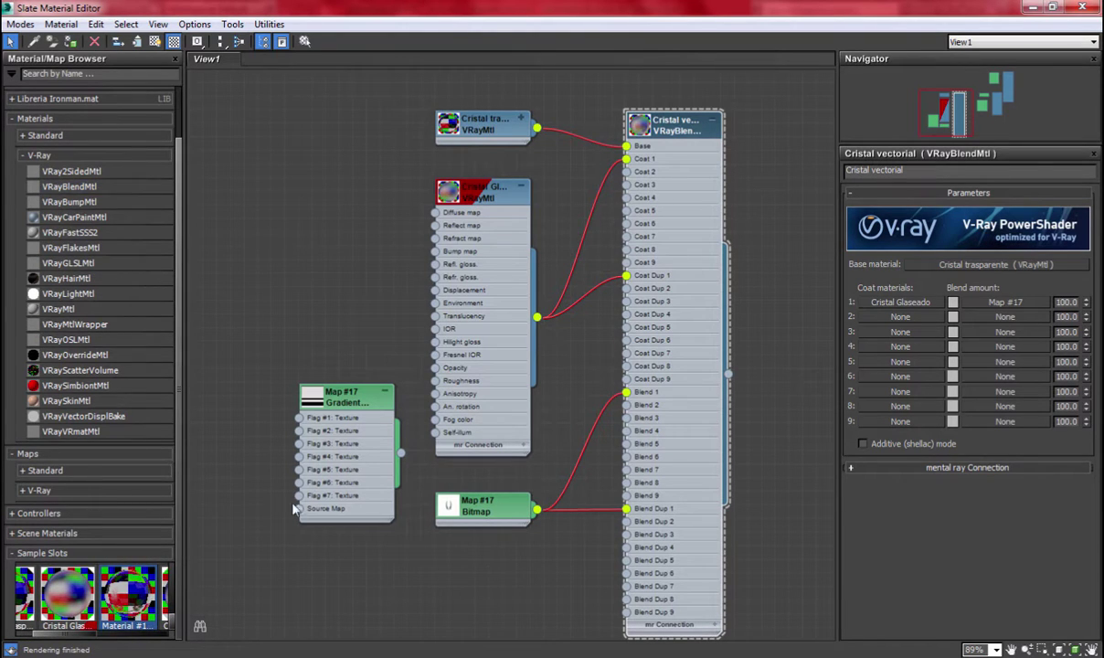
middle_drag(318, 452, 448, 465)
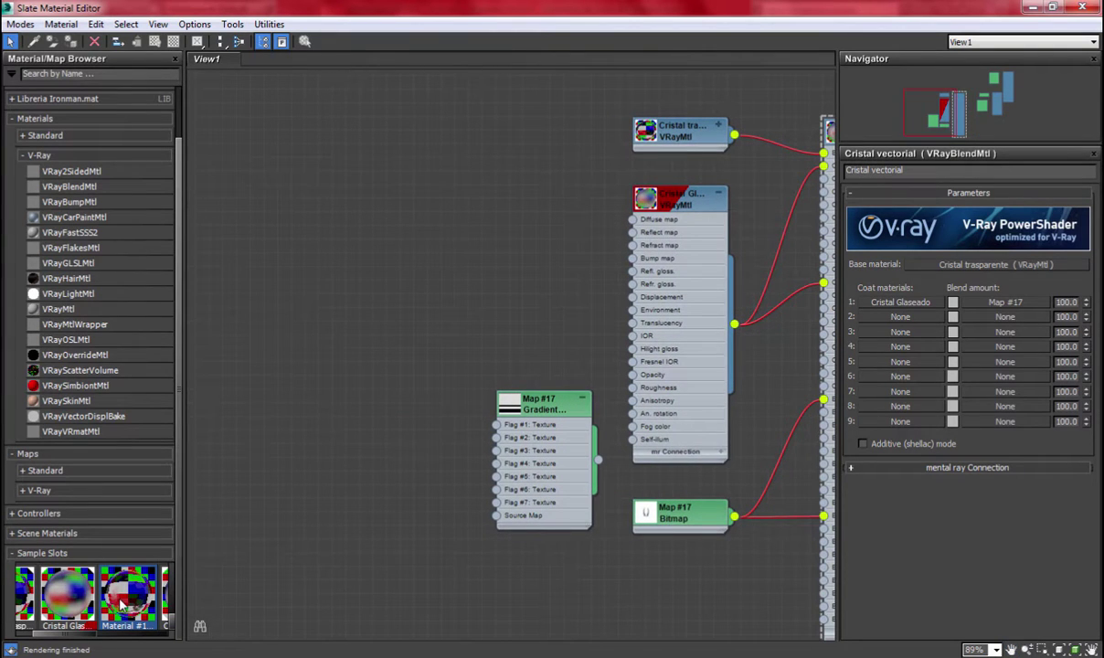
drag(120, 603, 375, 239)
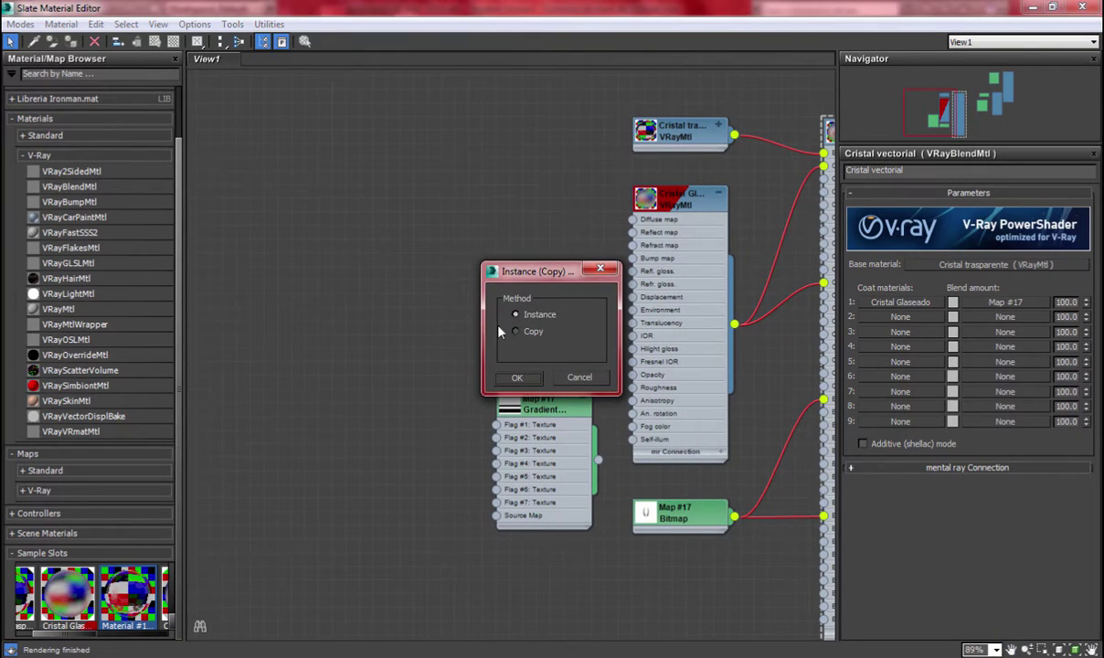
click(514, 378)
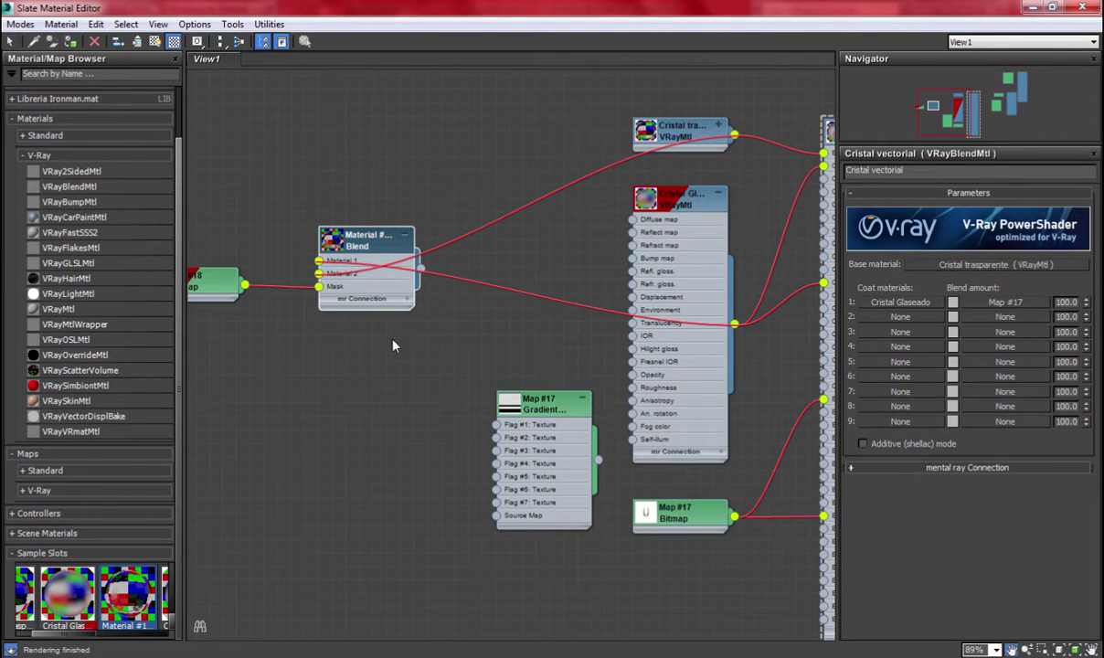
mouse_move(394, 345)
middle_down()
mouse_move(380, 372)
mouse_move(307, 368)
mouse_move(413, 353)
middle_up()
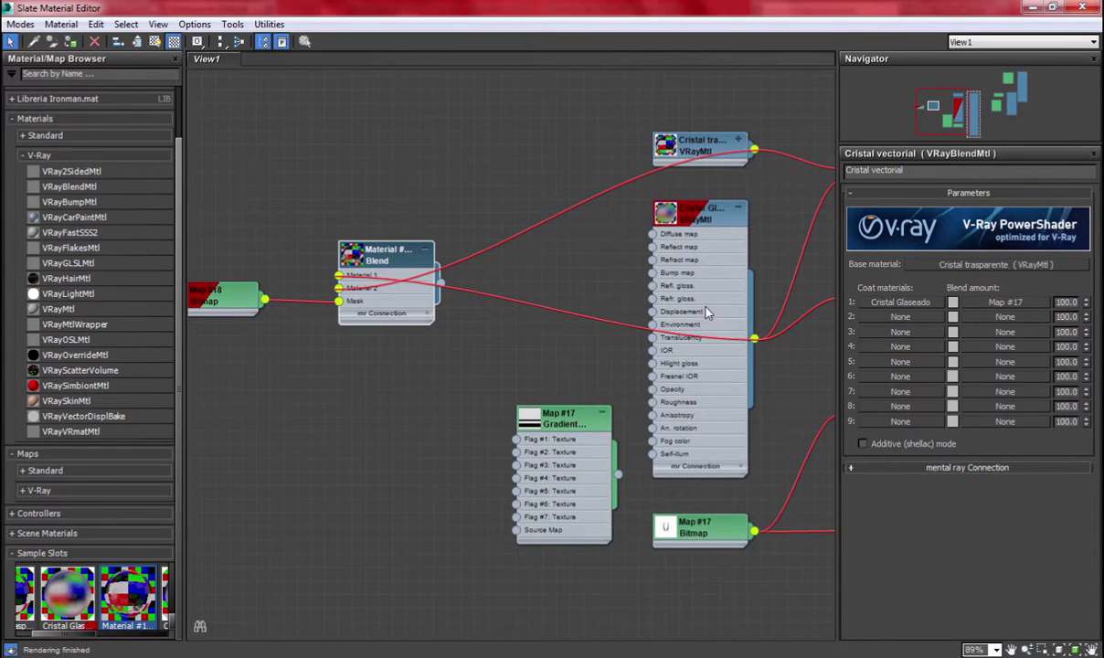
key(Delete)
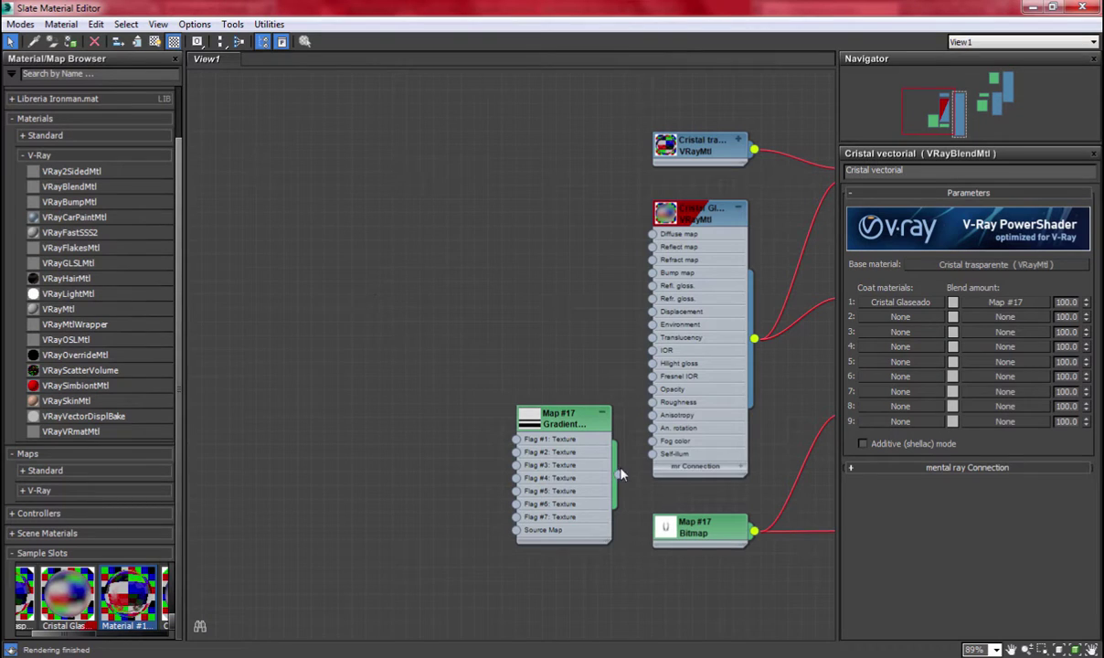
Expand the Cristal trasparente VRayMtl node to show its map inputs and collapse it again
middle_drag(673, 467, 499, 426)
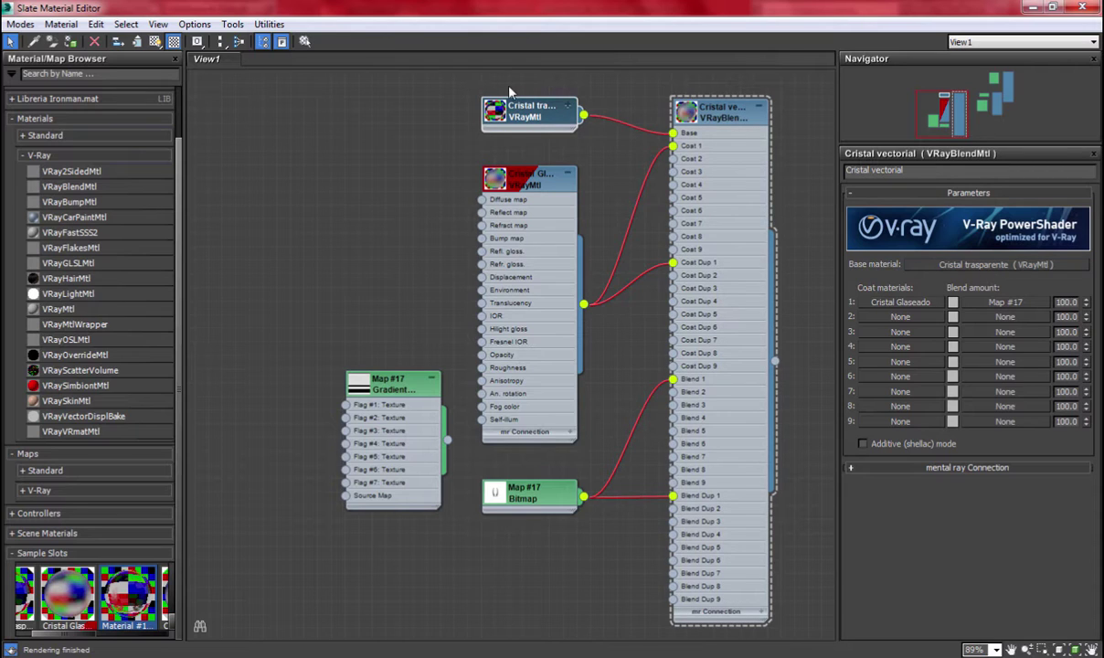
click(568, 107)
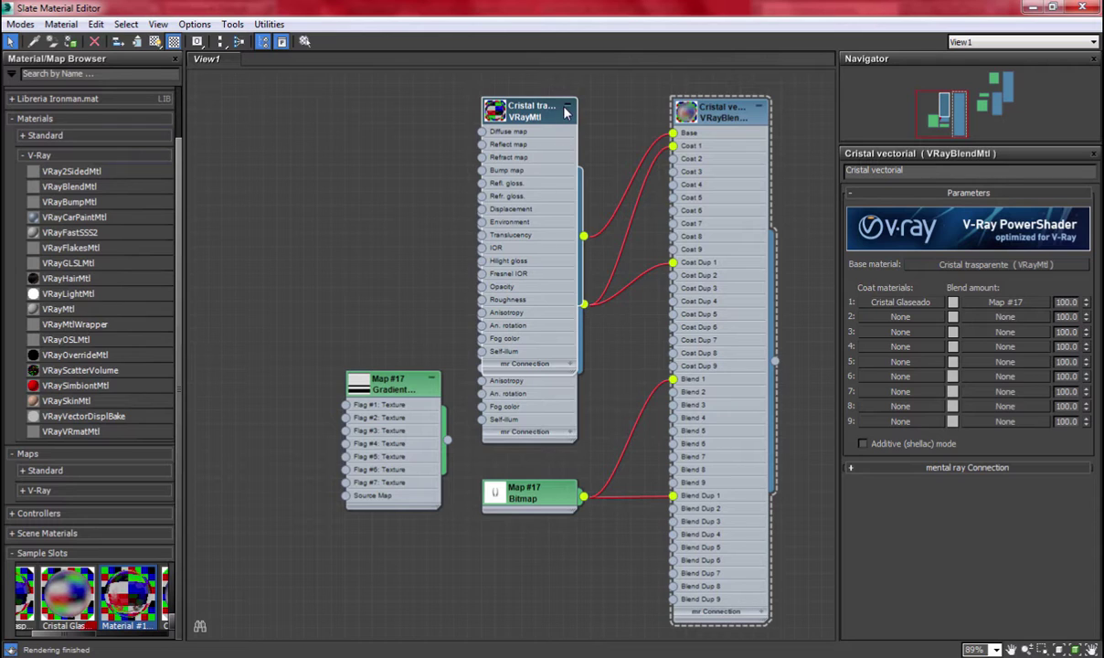
click(567, 107)
drag(518, 121, 522, 120)
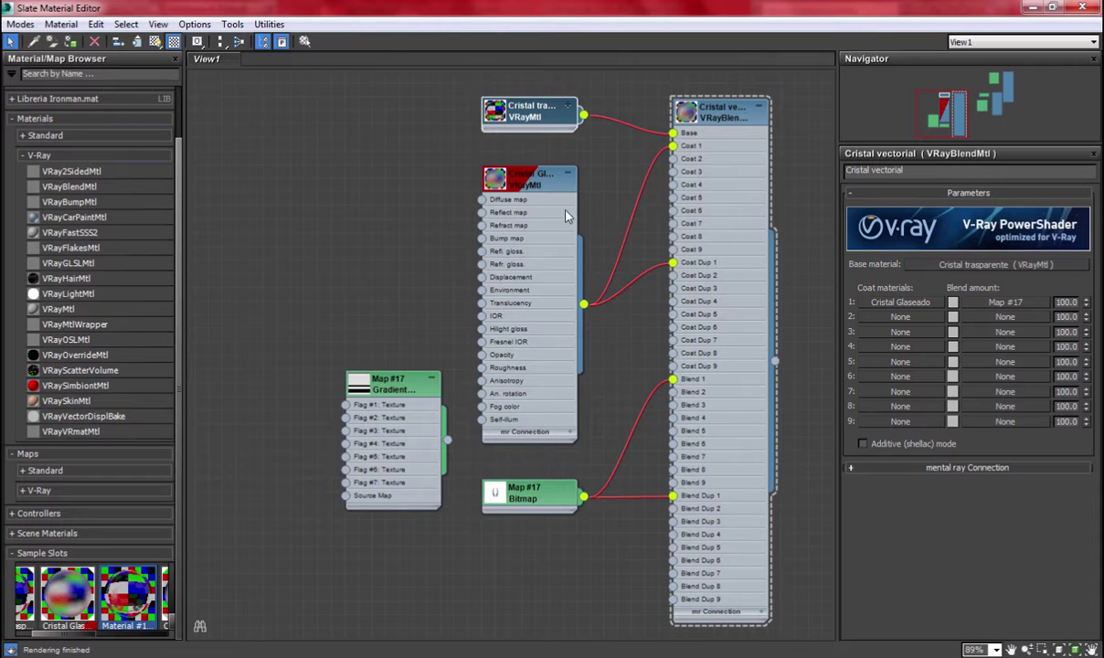
Disconnect and rewire the Cristal vectorial inputs, linking Cristal Glaseado to Coat 1 and the Map #17 Bitmap to Blend 1
click(497, 177)
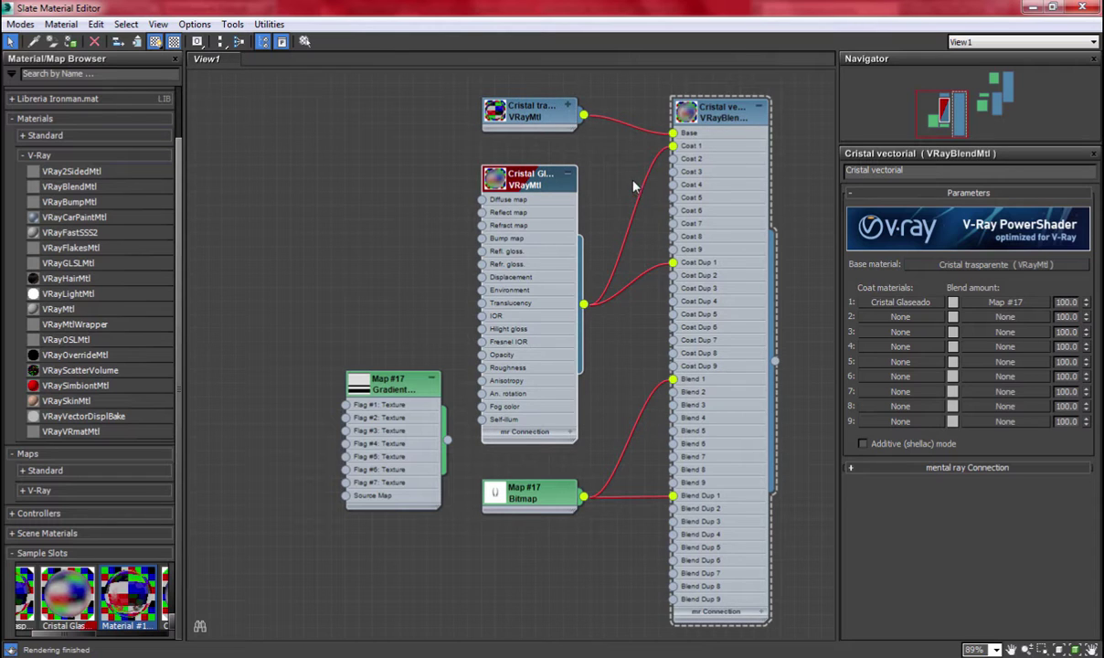
drag(634, 187, 641, 185)
key(Delete)
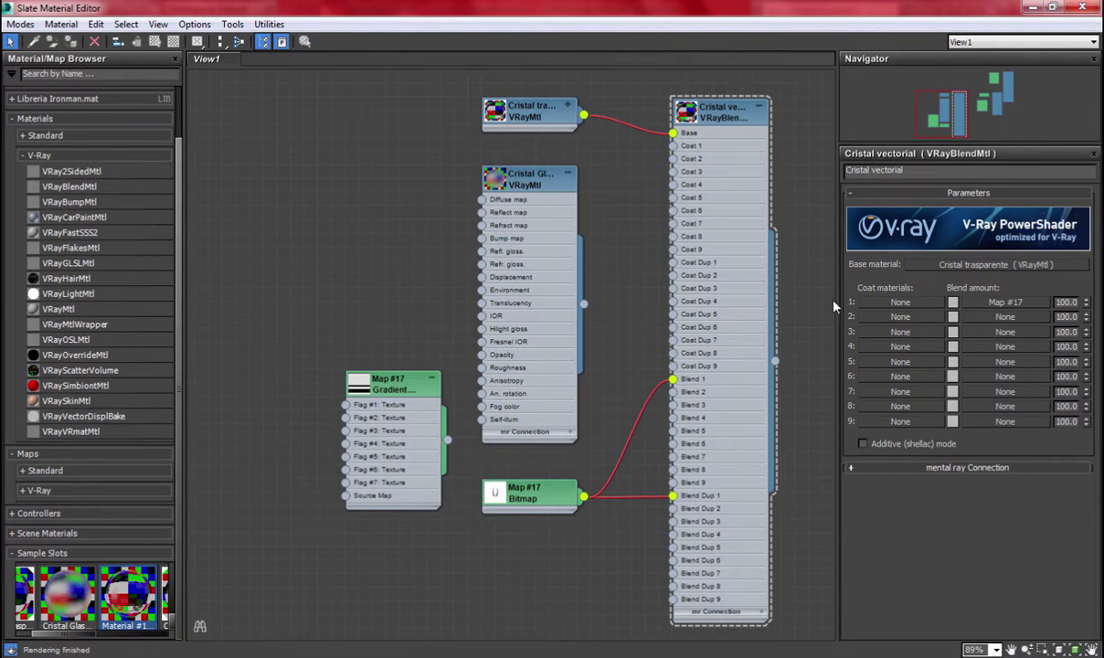
drag(583, 304, 672, 152)
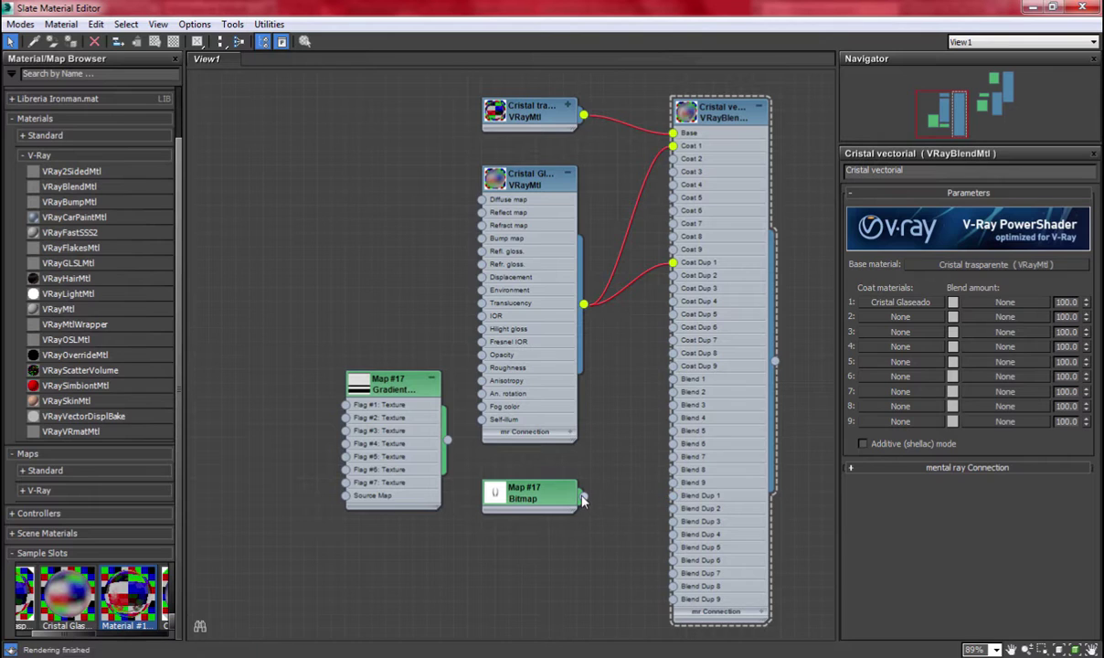
drag(583, 496, 670, 387)
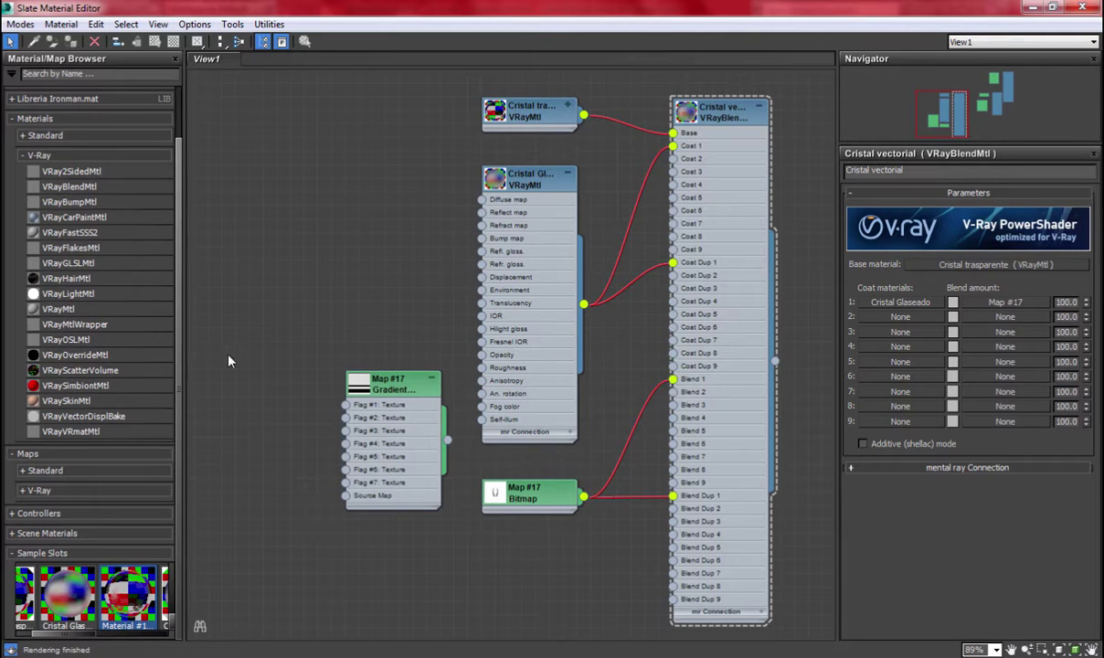
Add a Standard Bitmap node without an image file to View1, and check the Mapa corona cristal file in the Illustrator CC 2015 folder
scroll(169, 312, up, 2)
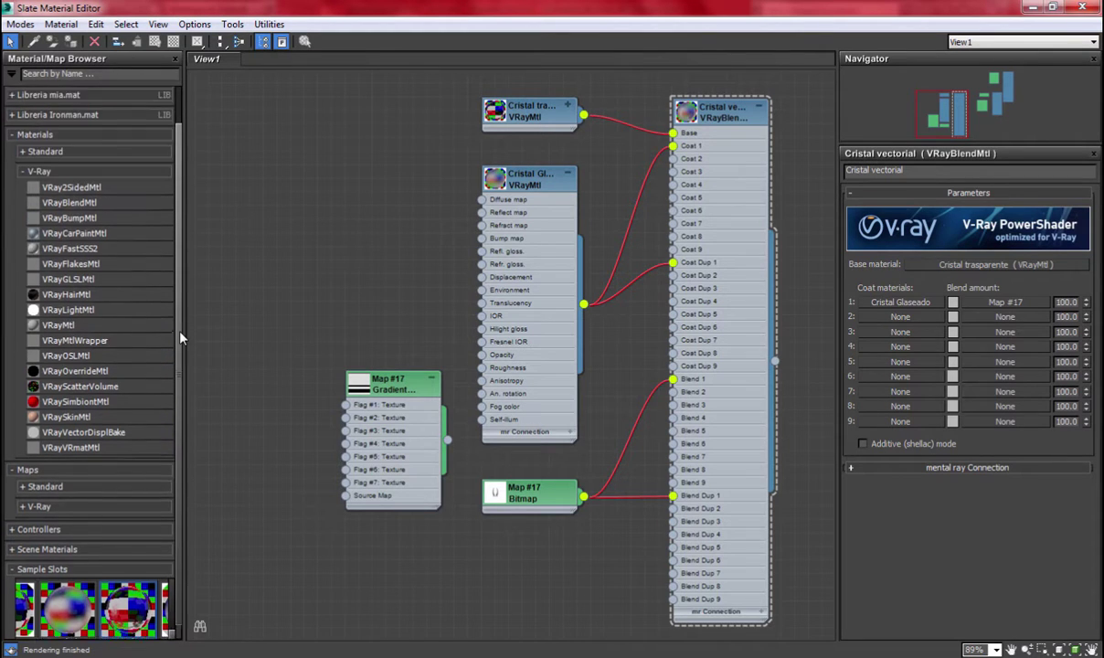
click(46, 170)
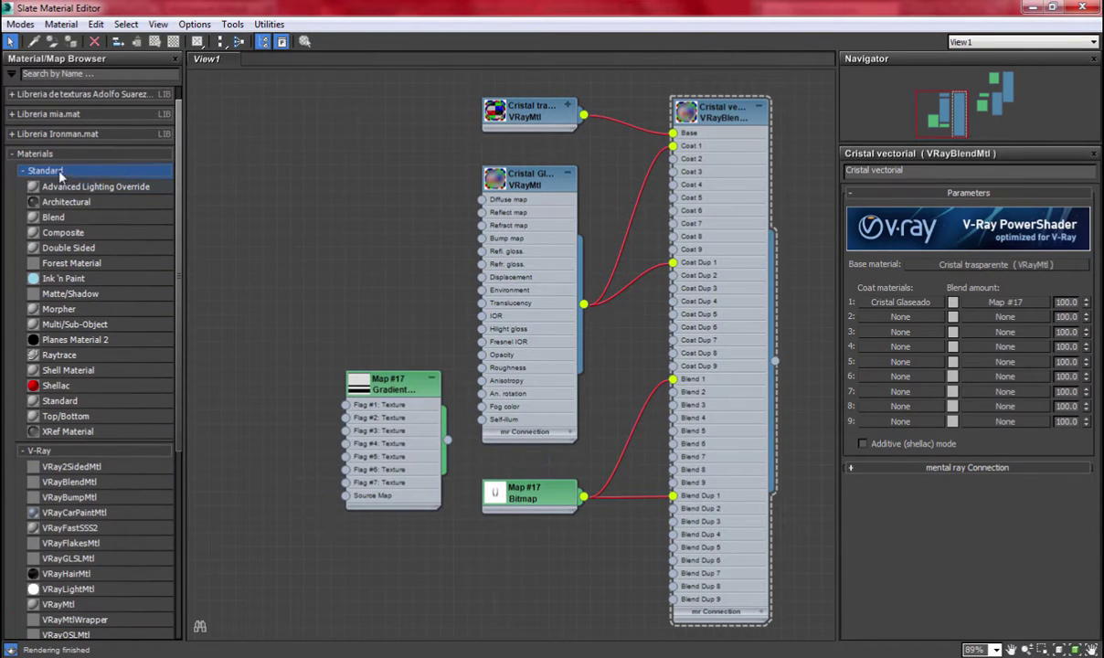
click(58, 173)
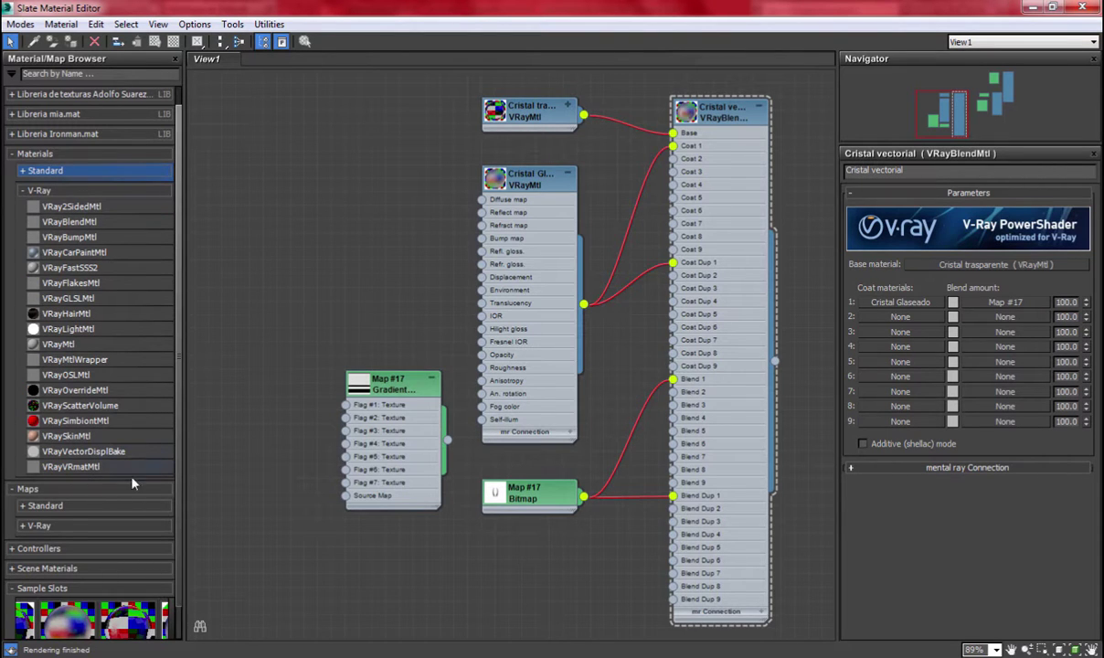
click(44, 507)
click(68, 521)
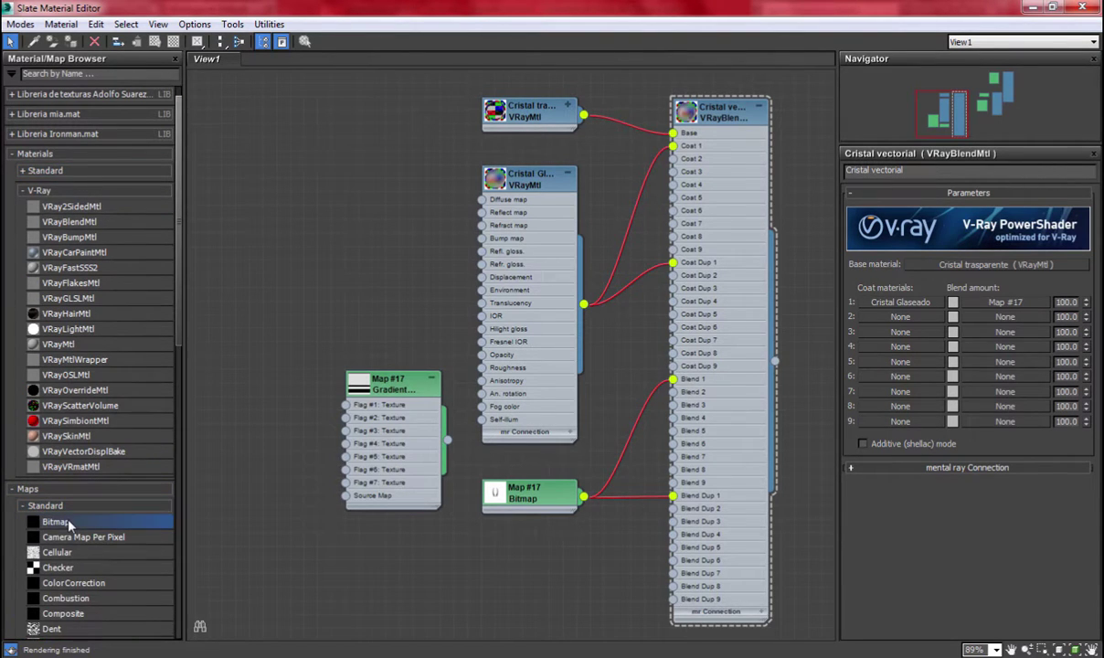
drag(65, 525, 338, 236)
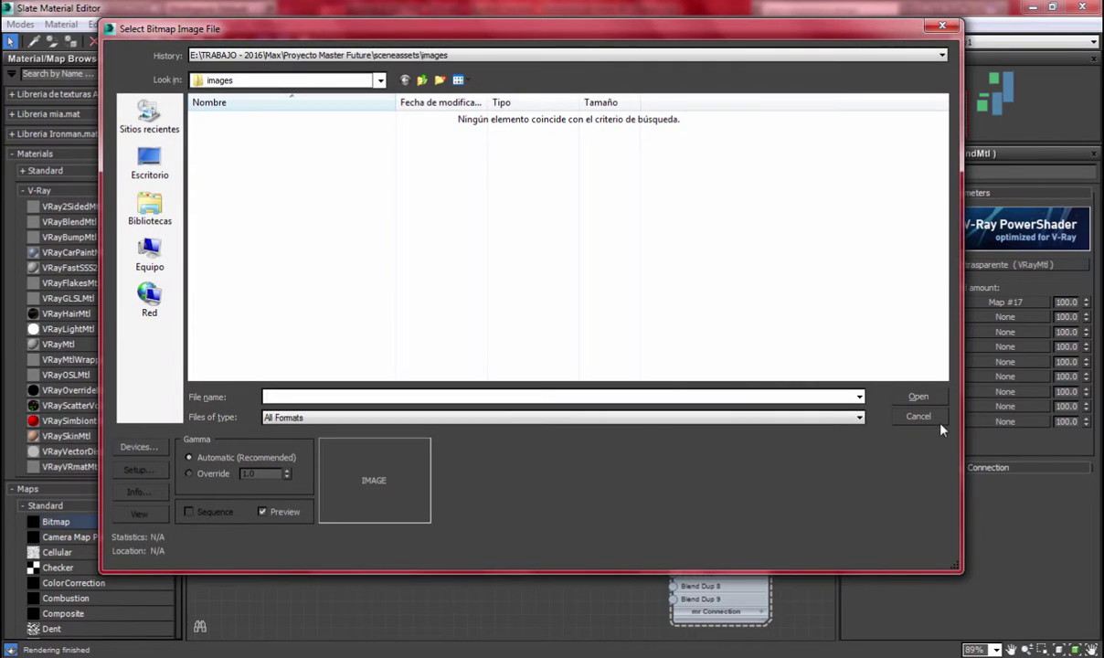
click(918, 417)
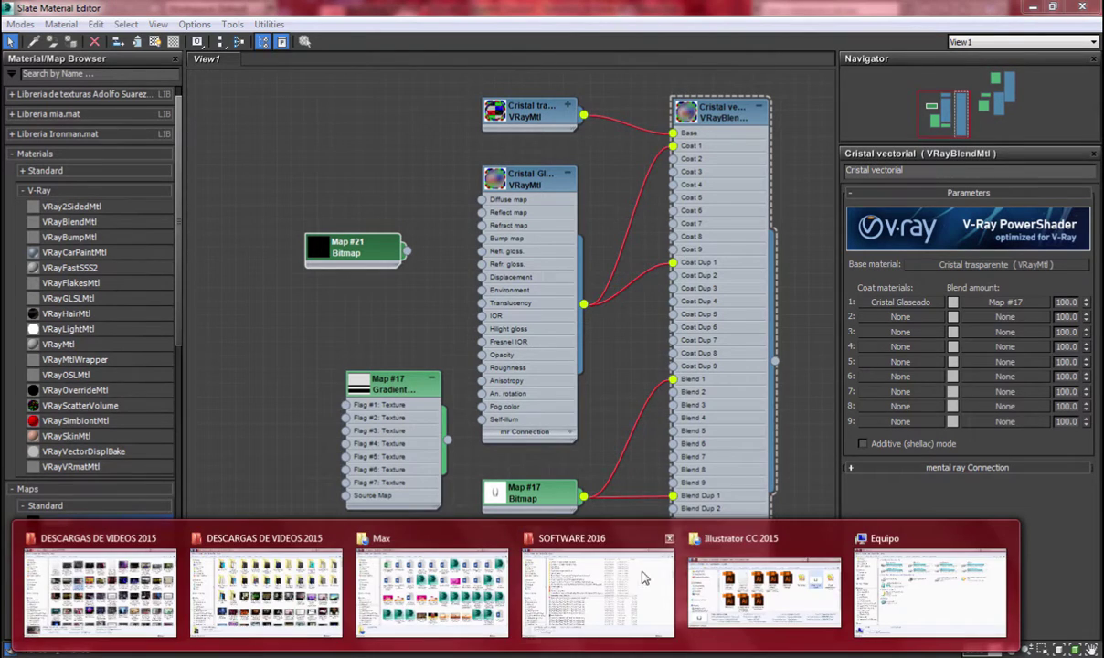
click(722, 562)
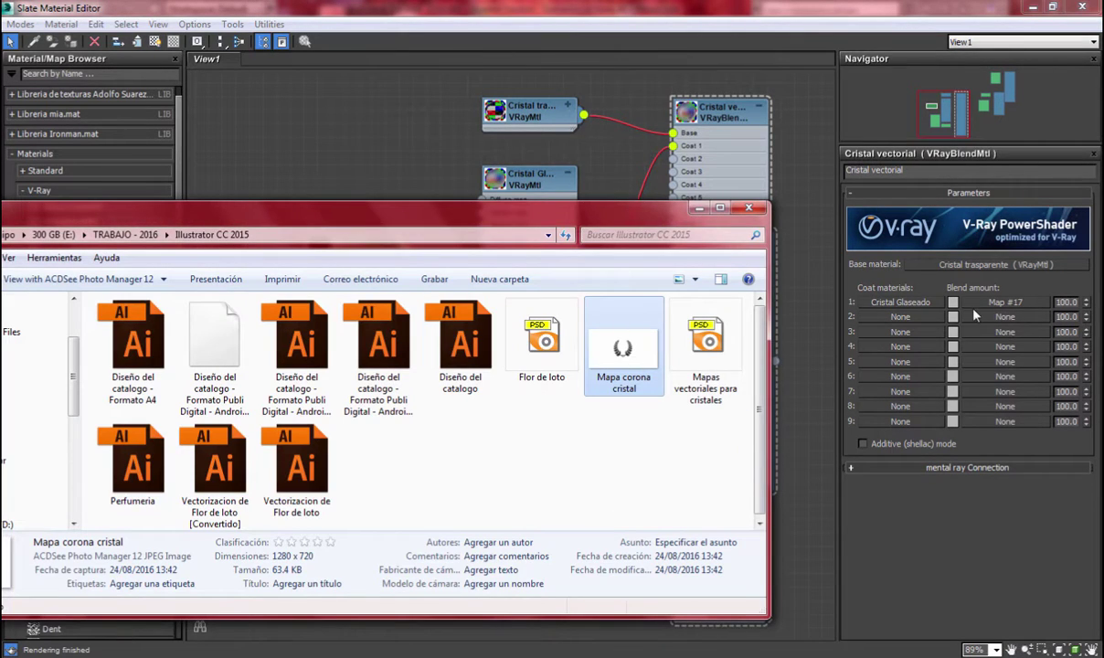
click(698, 209)
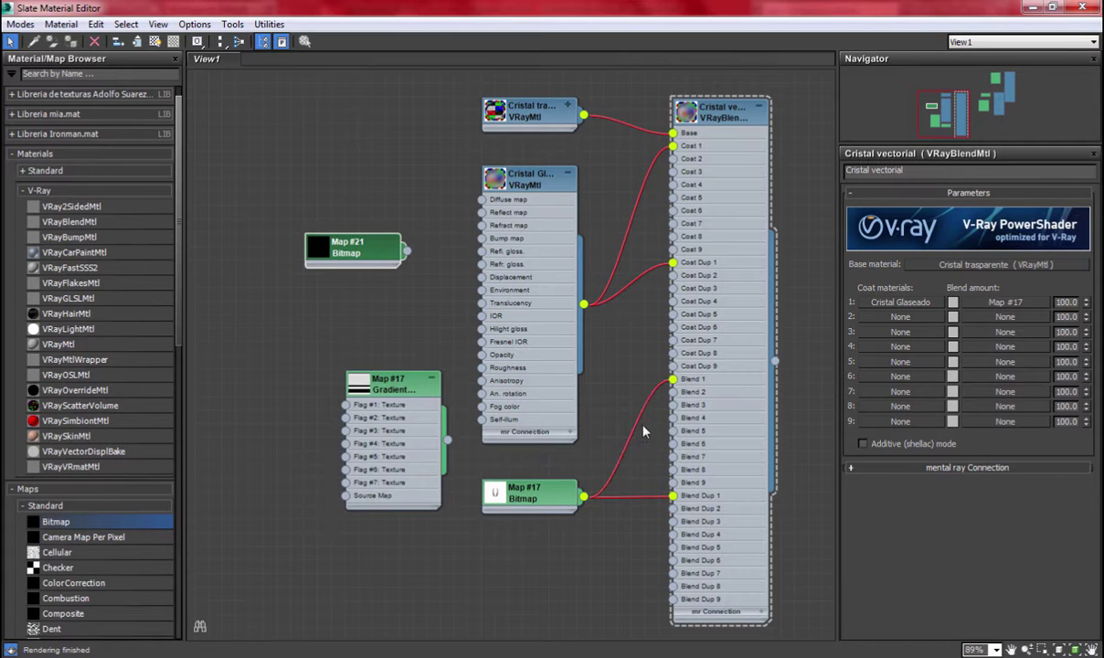
Minimize the Slate Material Editor and view the Gradient Ramp 0.8 and Gradient Ramp 0.6 renders from the render history
click(1032, 7)
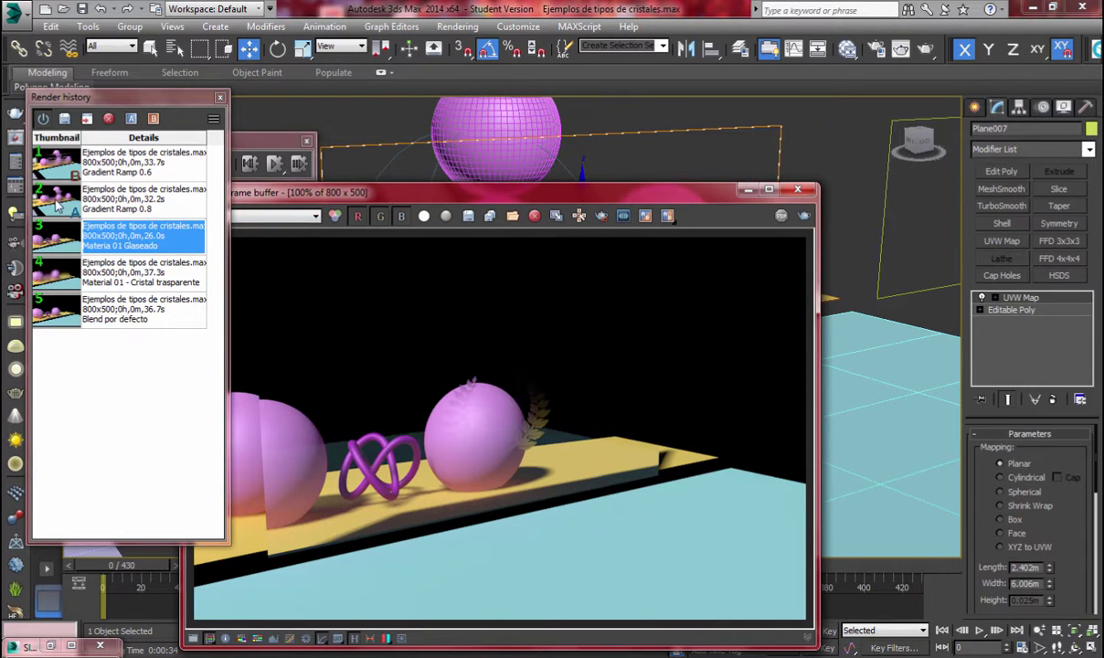
click(137, 267)
click(120, 200)
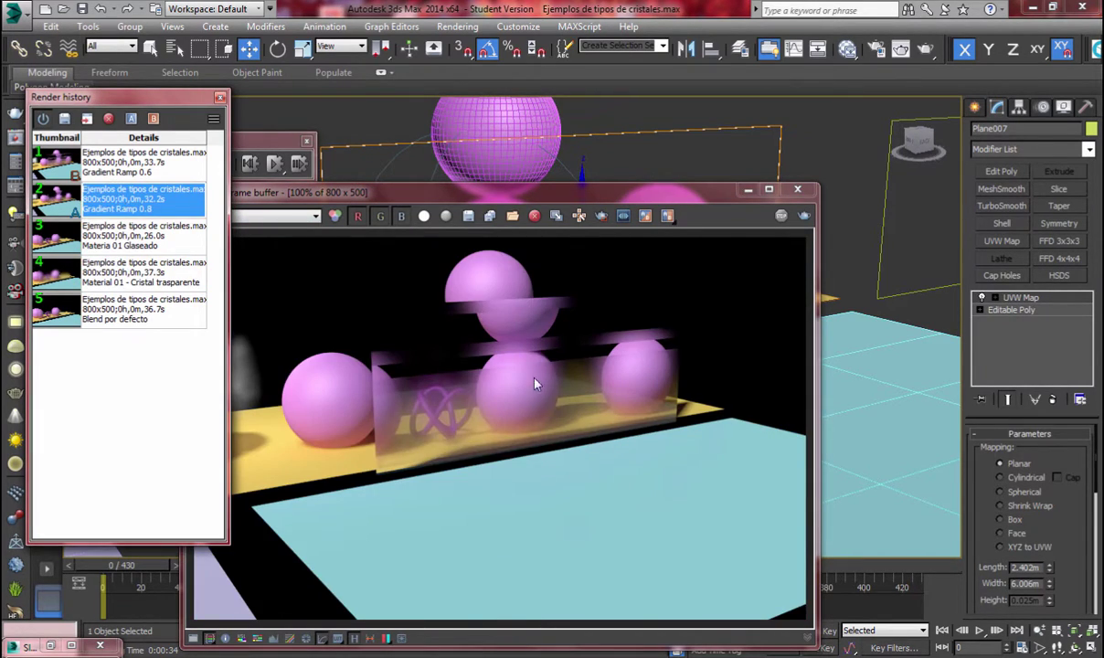
click(140, 155)
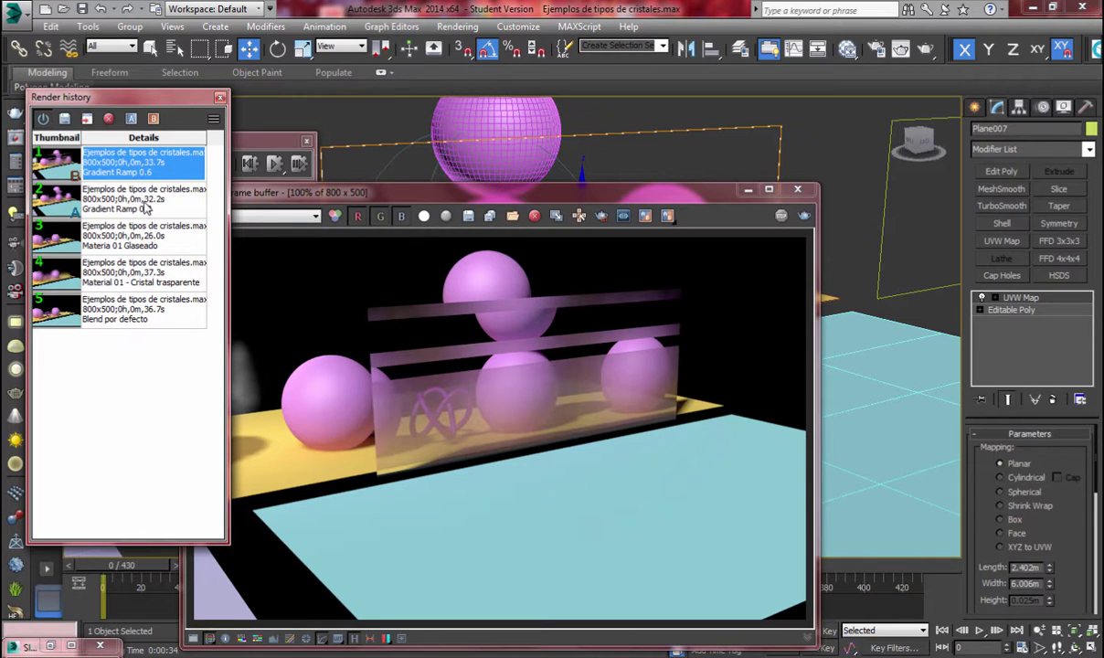
click(143, 201)
Compare the Gradient Ramp 0.8 and 0.6 renders side by side, sweeping the A/B divider across the V-Ray frame buffer image
click(623, 215)
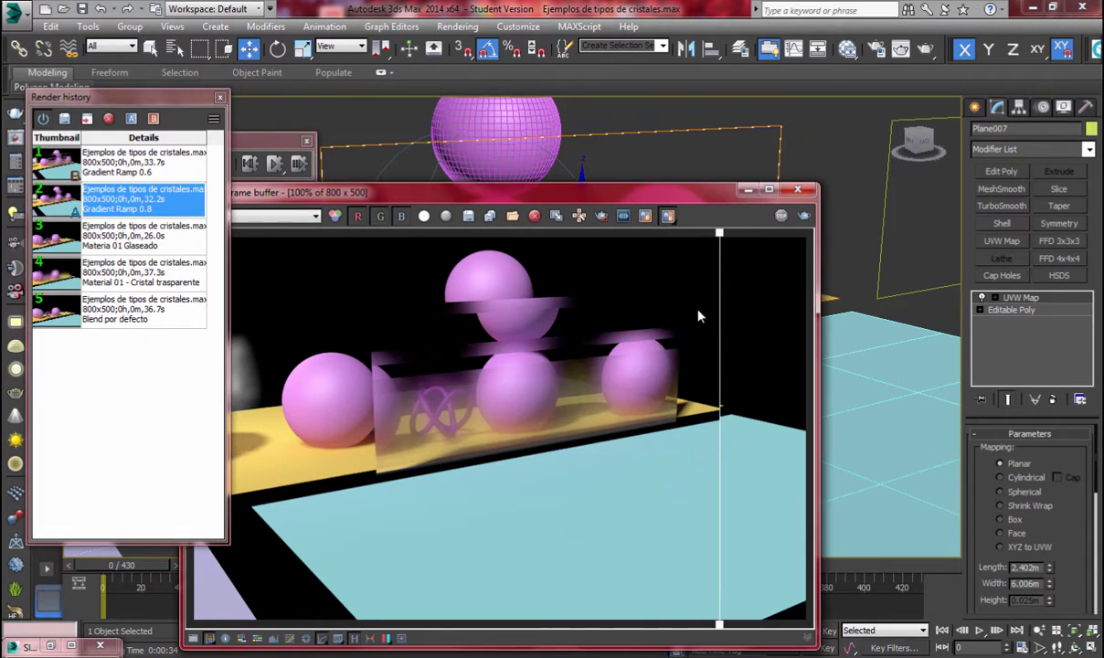
drag(626, 188, 657, 97)
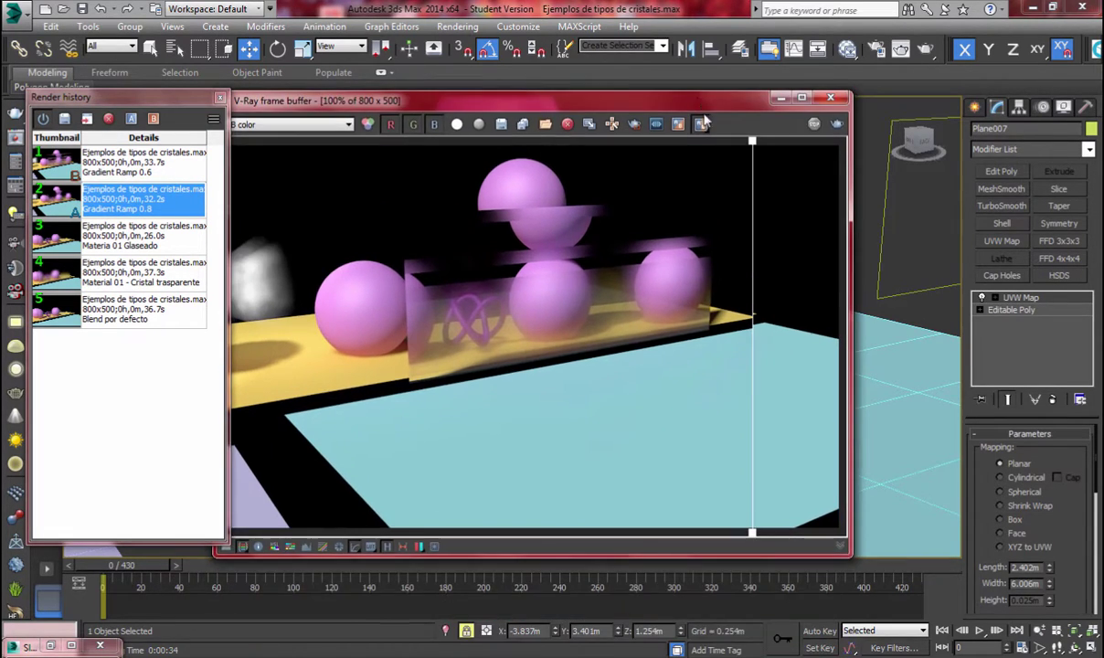
drag(964, 338, 851, 322)
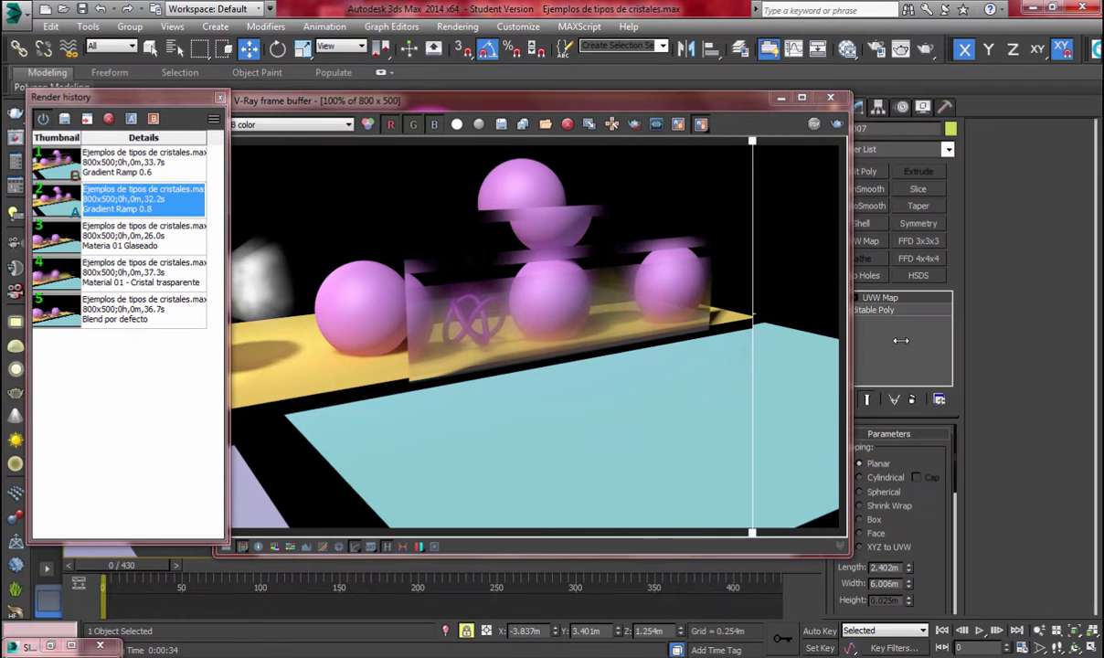
drag(719, 111, 669, 121)
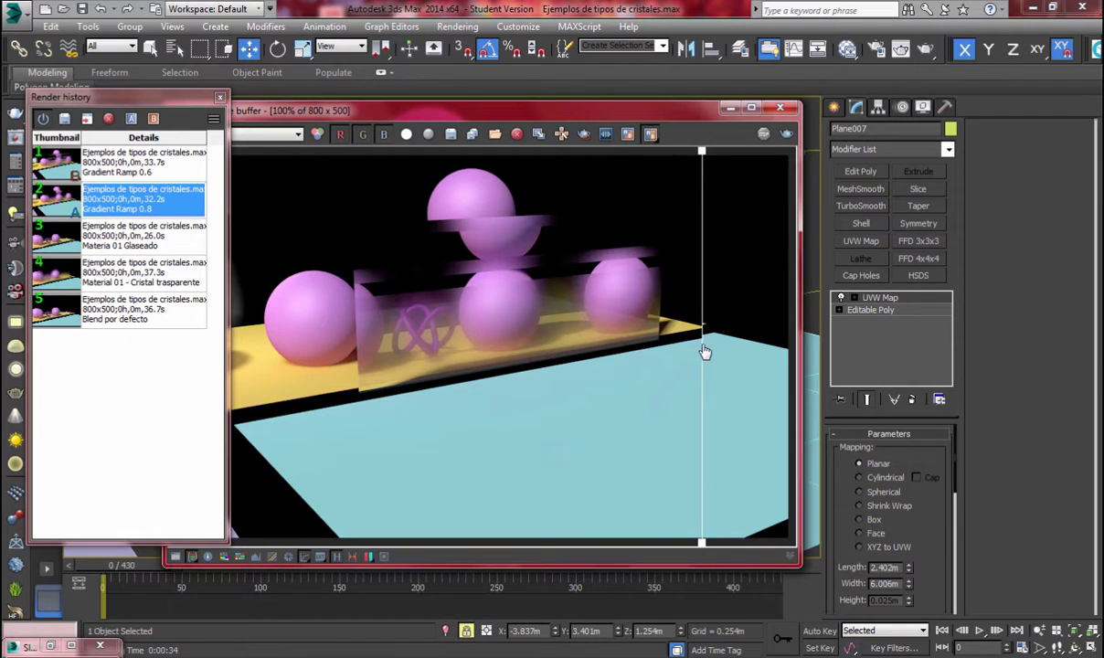
mouse_move(704, 352)
mouse_down()
mouse_move(485, 355)
mouse_move(301, 374)
mouse_move(712, 356)
mouse_up()
drag(524, 363, 271, 367)
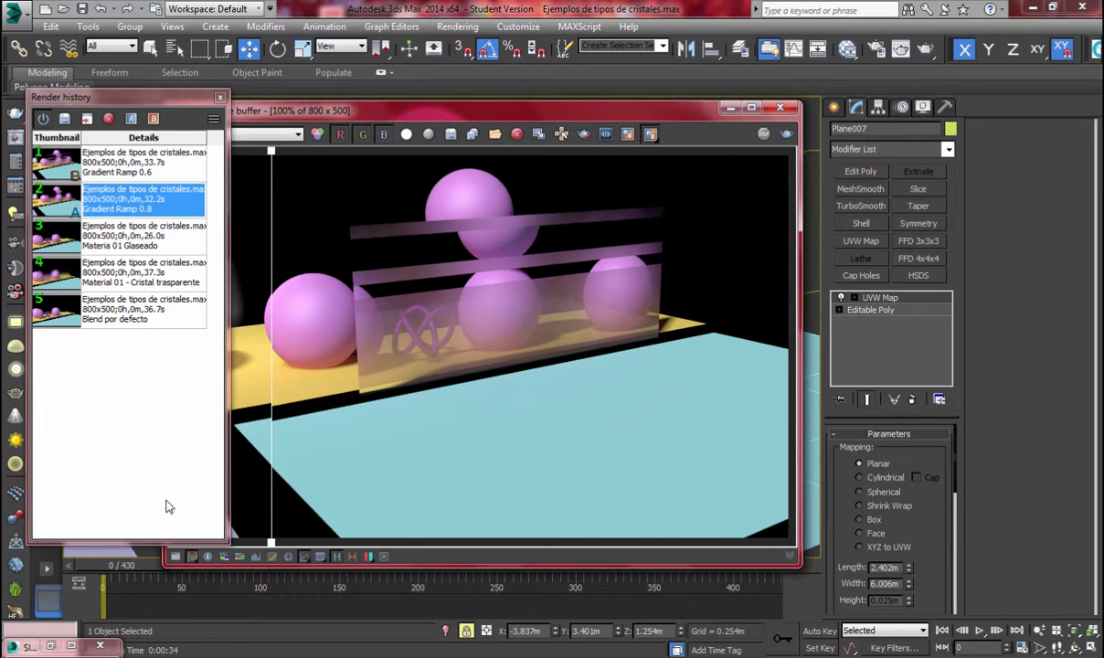
Restore the Slate Material Editor and disconnect the Map #17 Bitmap from the Blend 1 input of Cristal vectorial
click(50, 645)
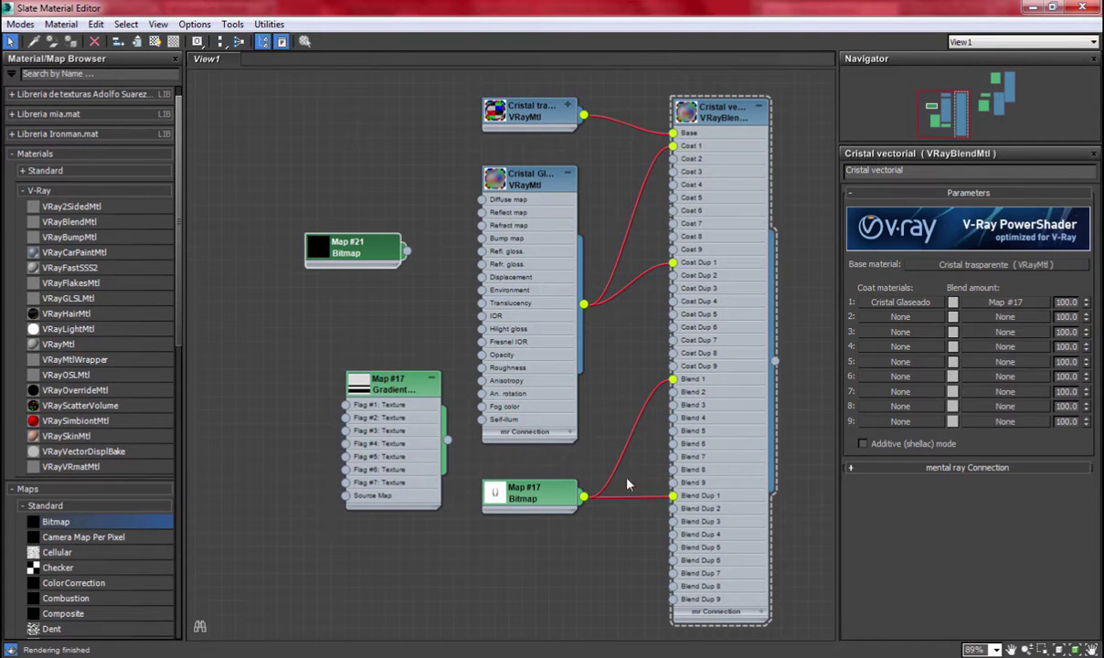
drag(644, 448, 643, 447)
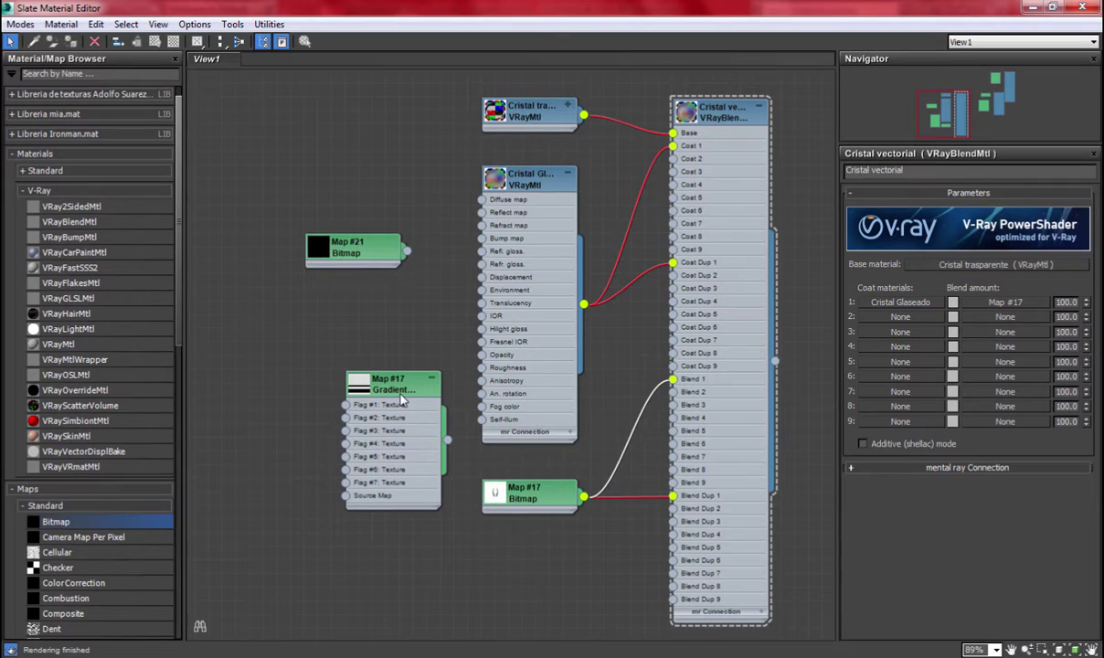
key(Delete)
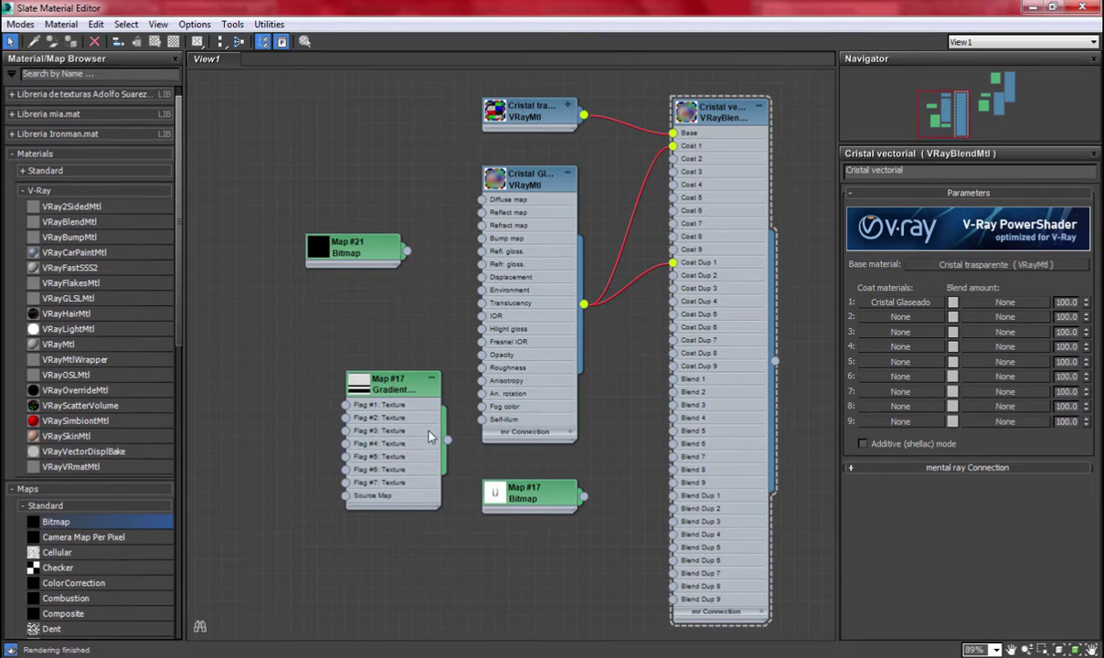
Try the Map #17 Gradient Ramp in the Blend 1 input of Cristal vectorial, checking it against the V-Ray render
drag(448, 439, 673, 379)
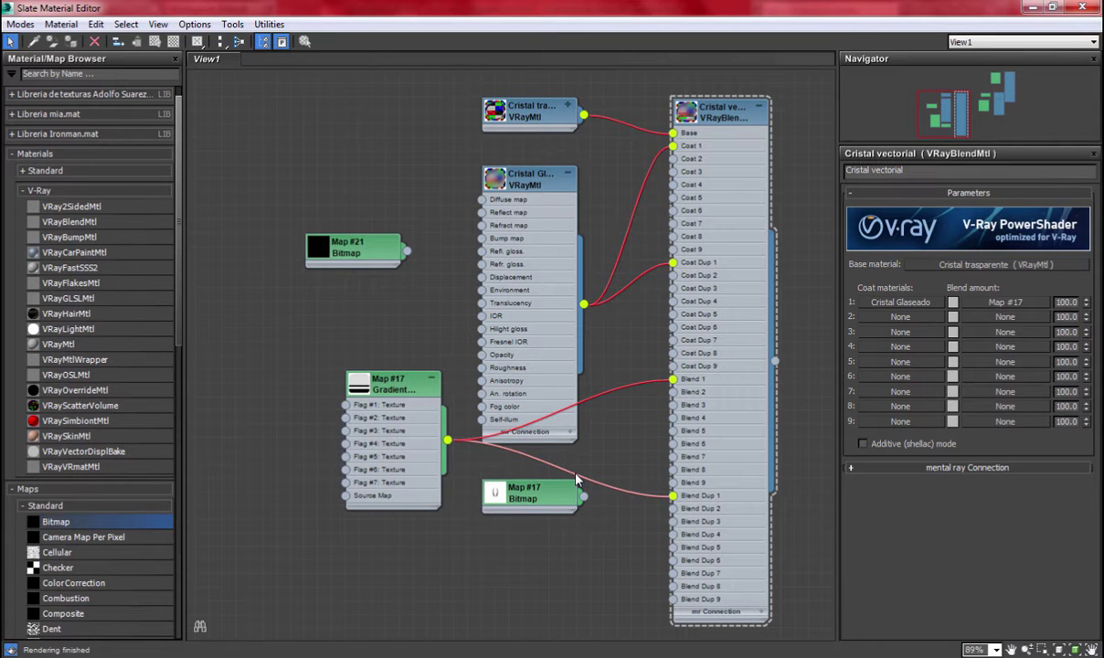
double_click(986, 7)
drag(439, 73, 609, 495)
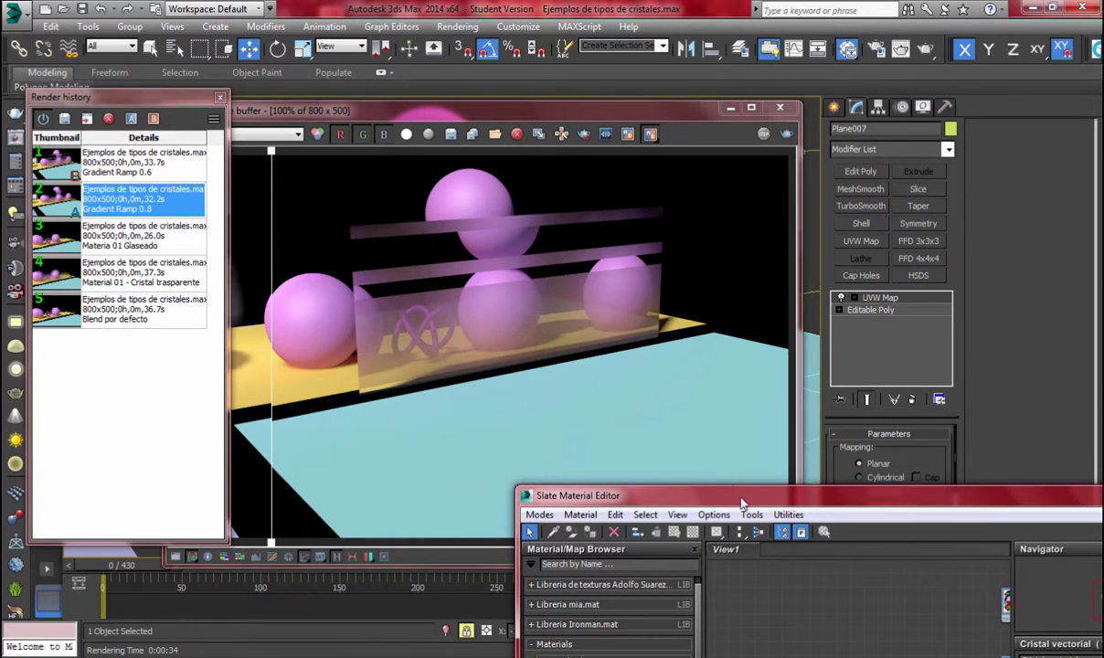
drag(737, 499, 425, 82)
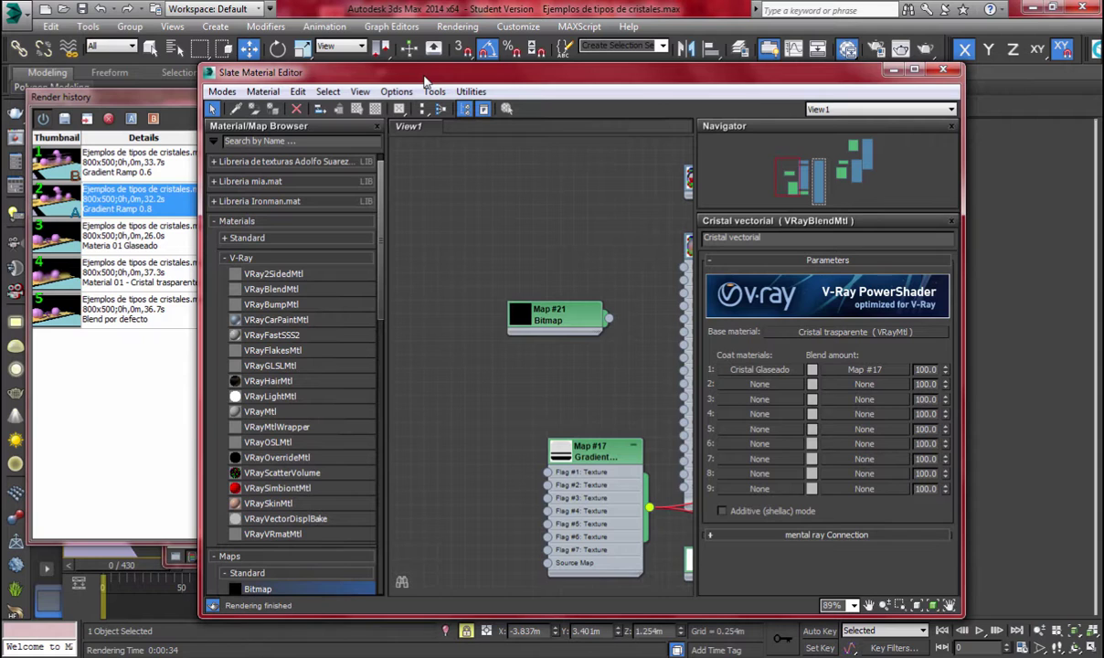
click(913, 70)
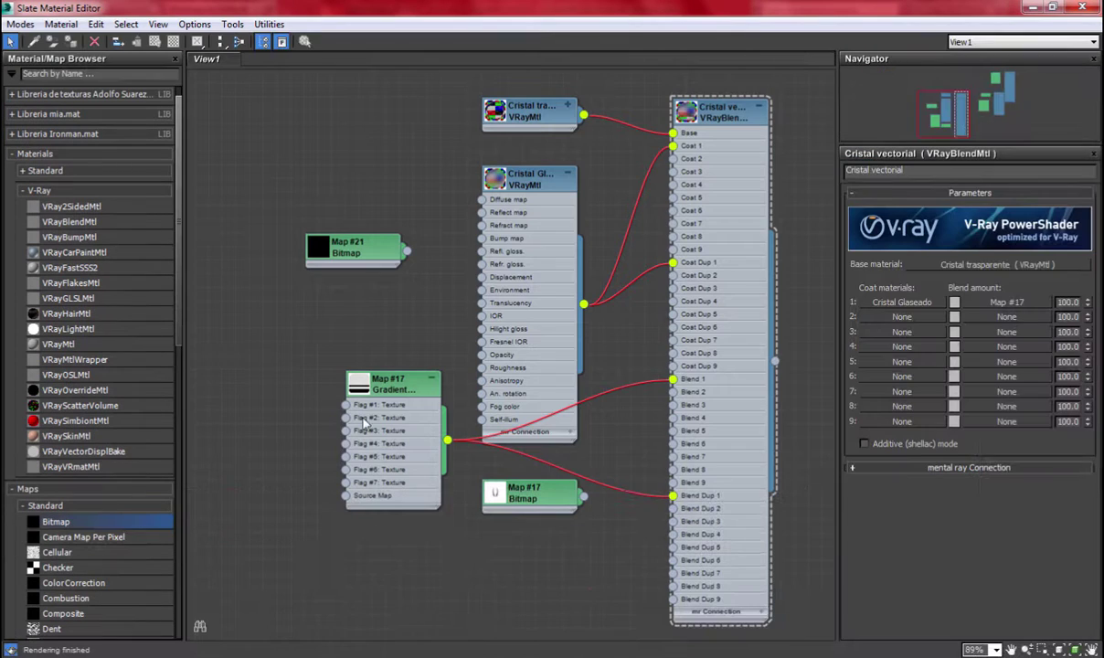
key(Delete)
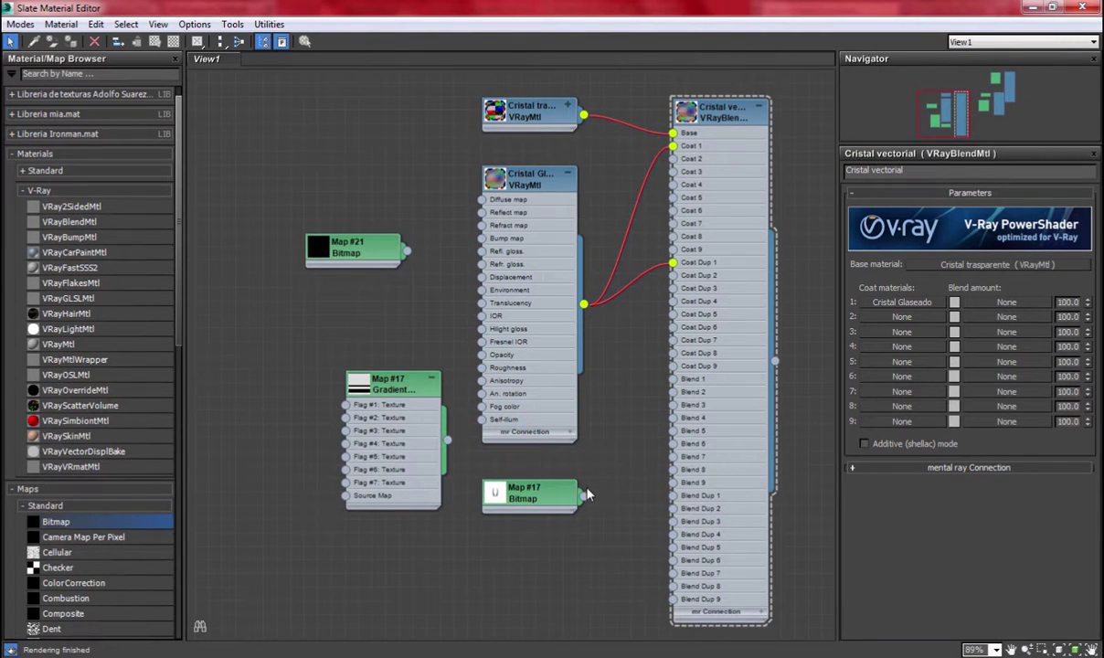
Connect the Map #17 Bitmap to the Blend 1 input of Cristal vectorial
drag(586, 498, 630, 358)
click(595, 341)
drag(586, 499, 673, 378)
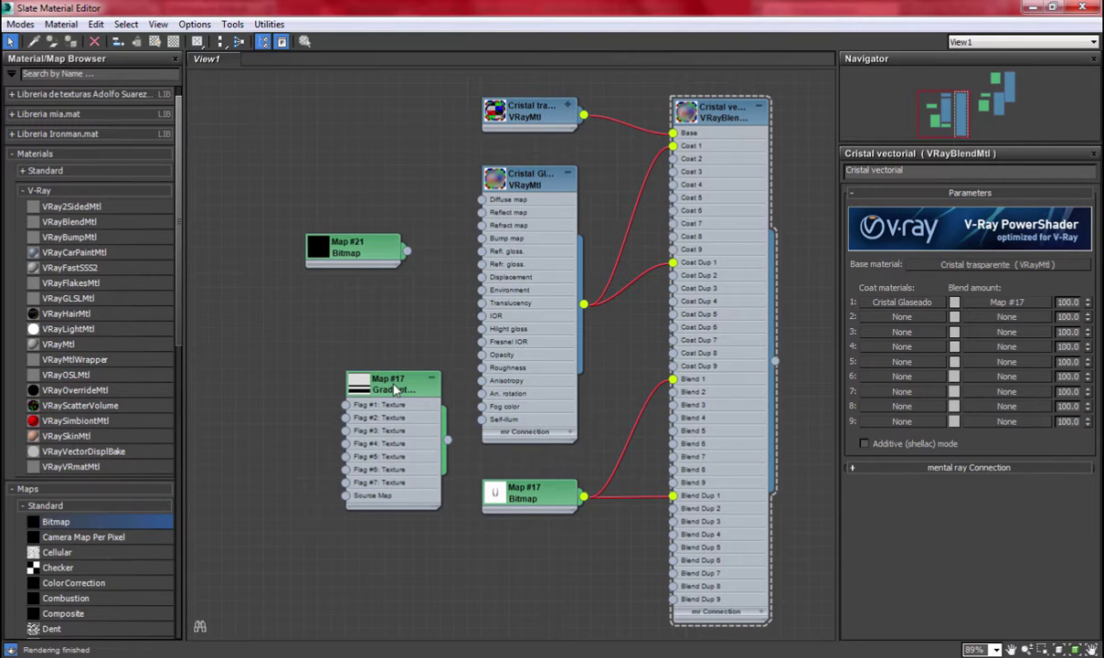
Show the Map #17 Gradient Ramp parameters, and switch from the Slate editor to the Compact Material Editor
drag(395, 389, 381, 400)
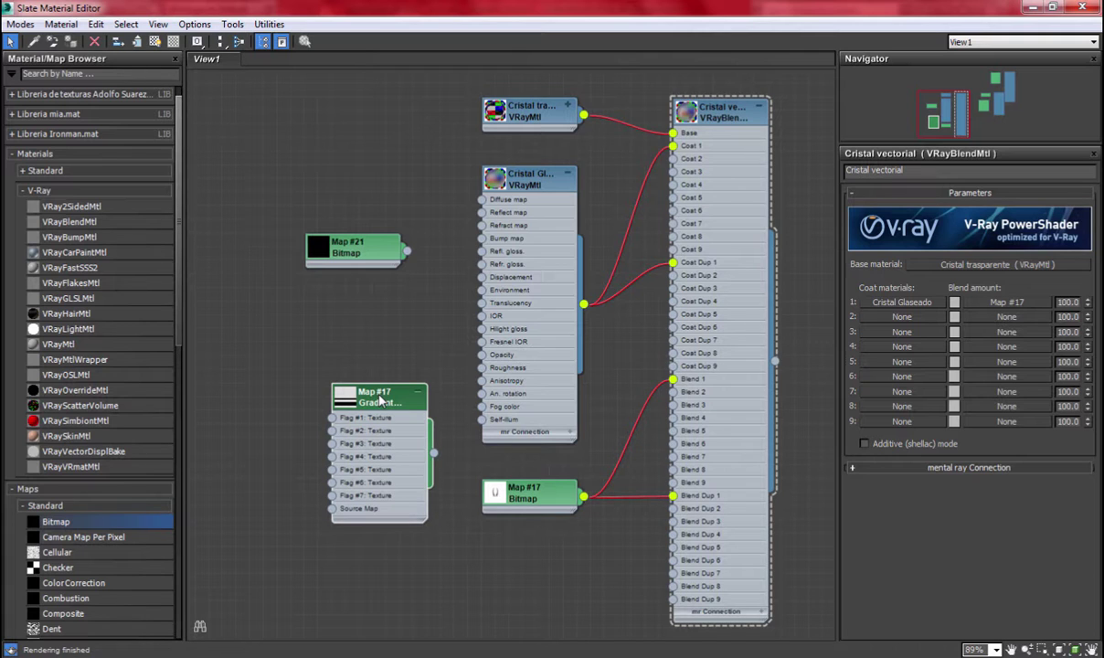
double_click(380, 399)
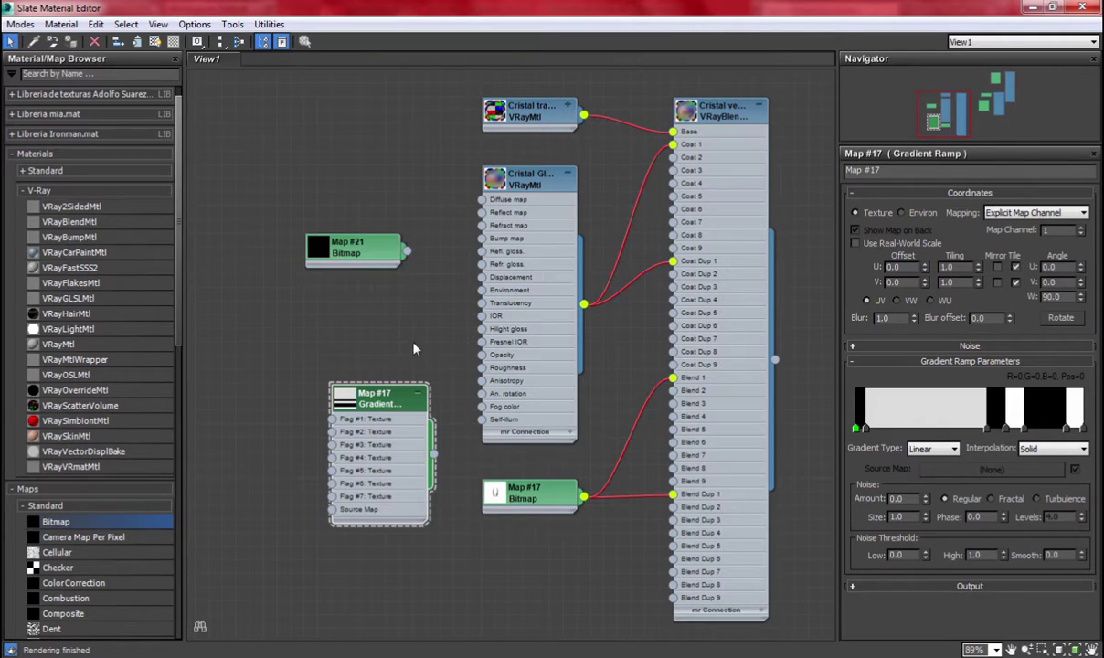
click(20, 25)
click(34, 66)
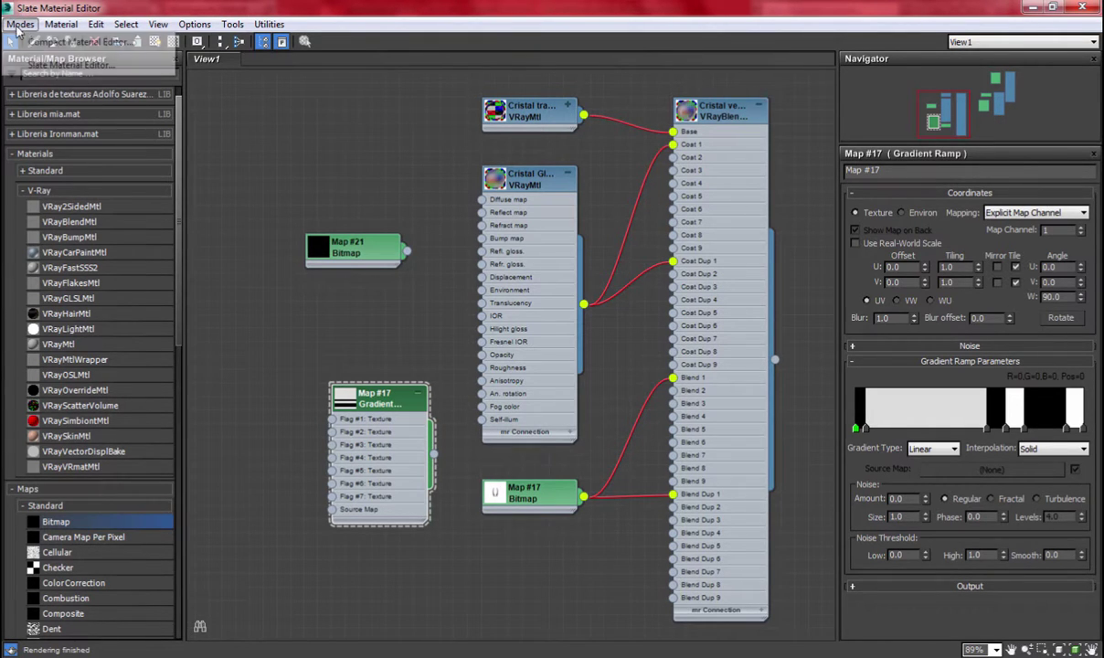
click(20, 24)
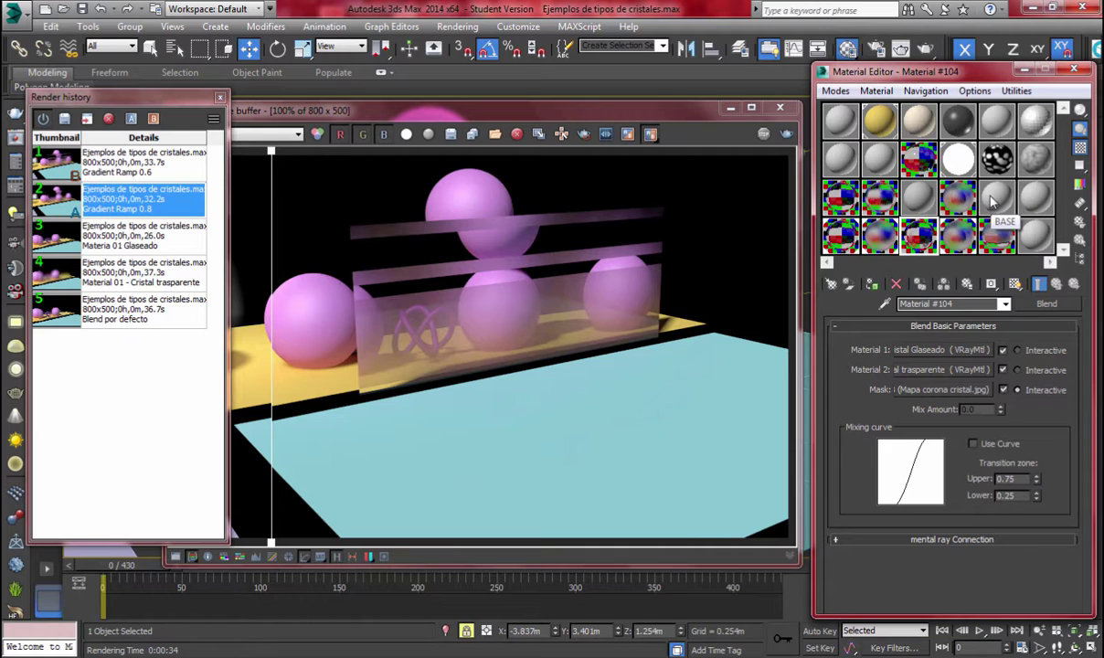
Compare the parameters of the BASE Blend, Material #110, BASE VRayBlendMtl and Cristal Radient Ramp sample materials
click(921, 201)
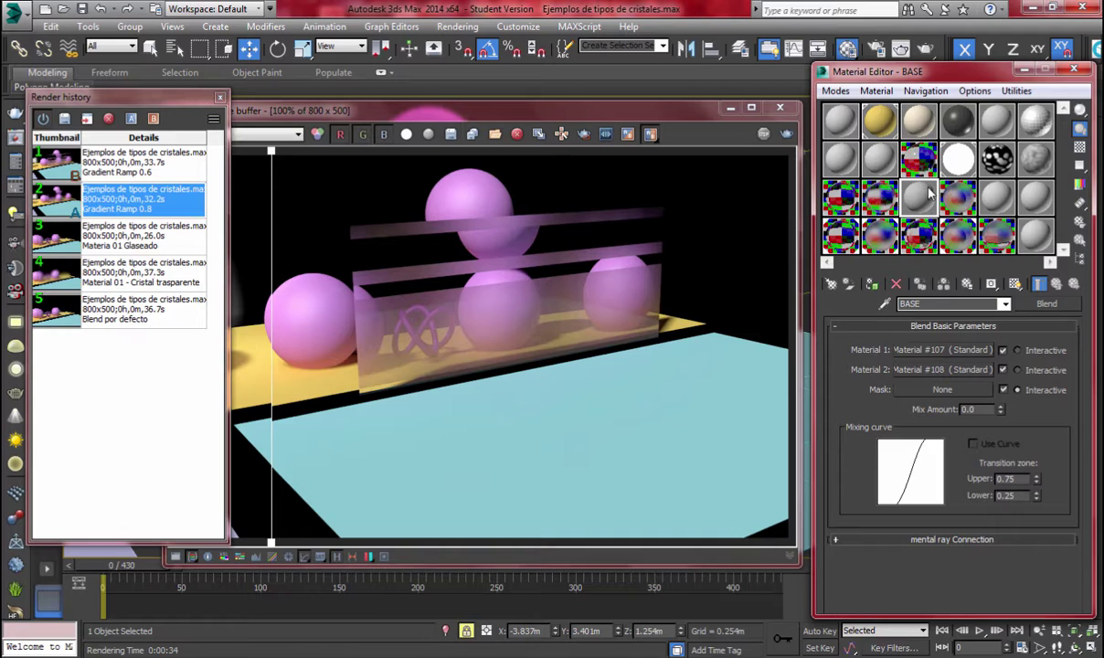
click(956, 199)
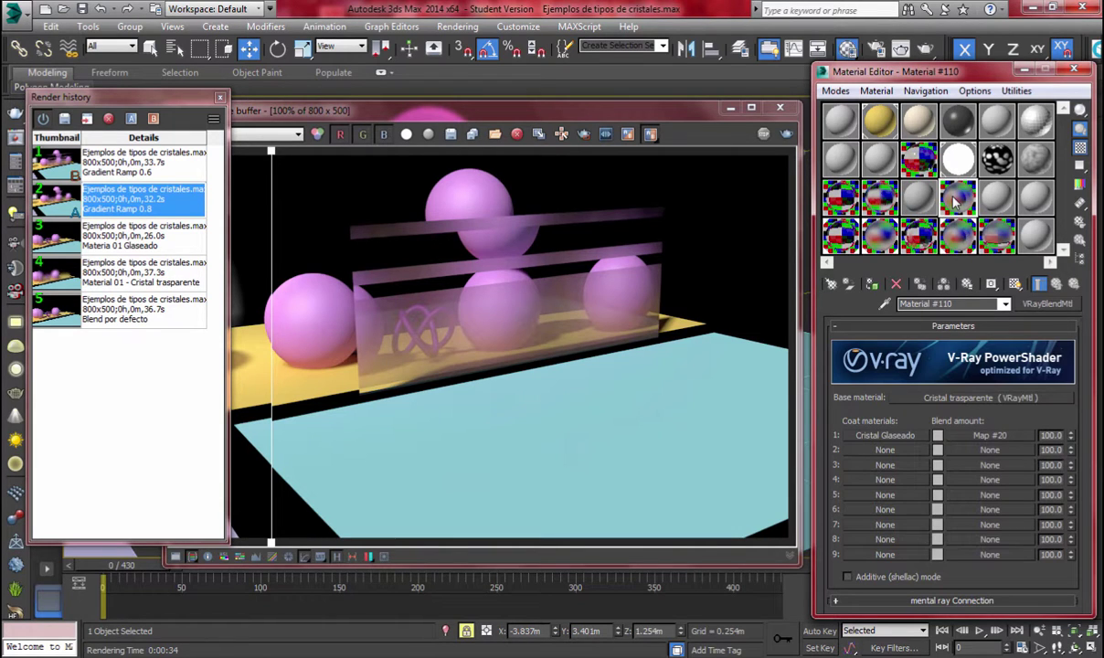
click(994, 228)
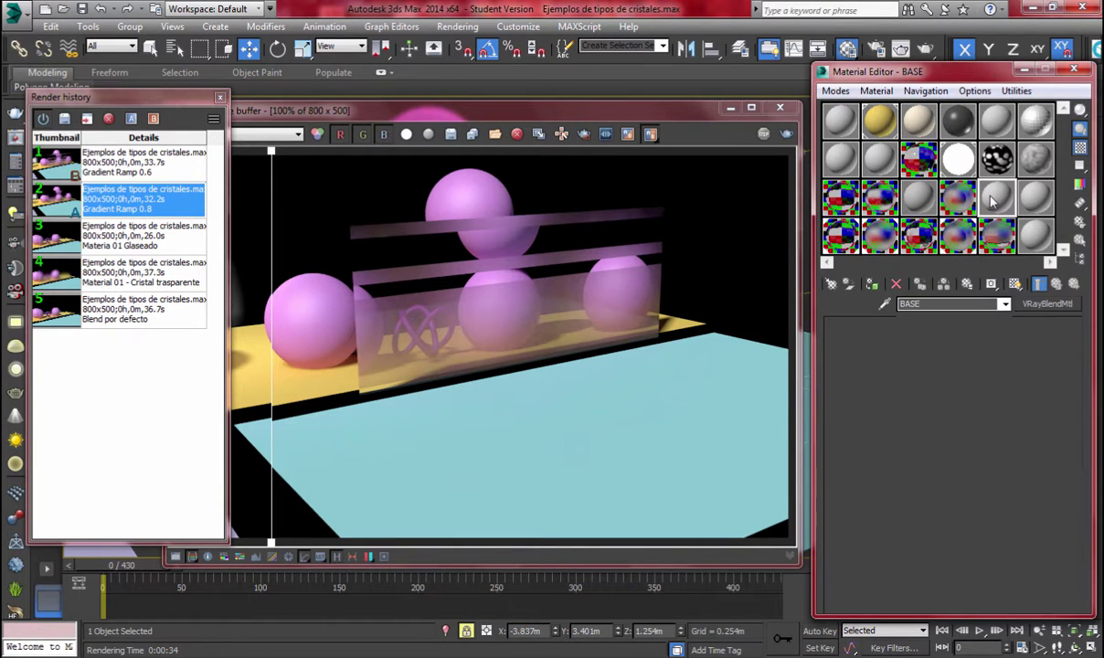
click(996, 234)
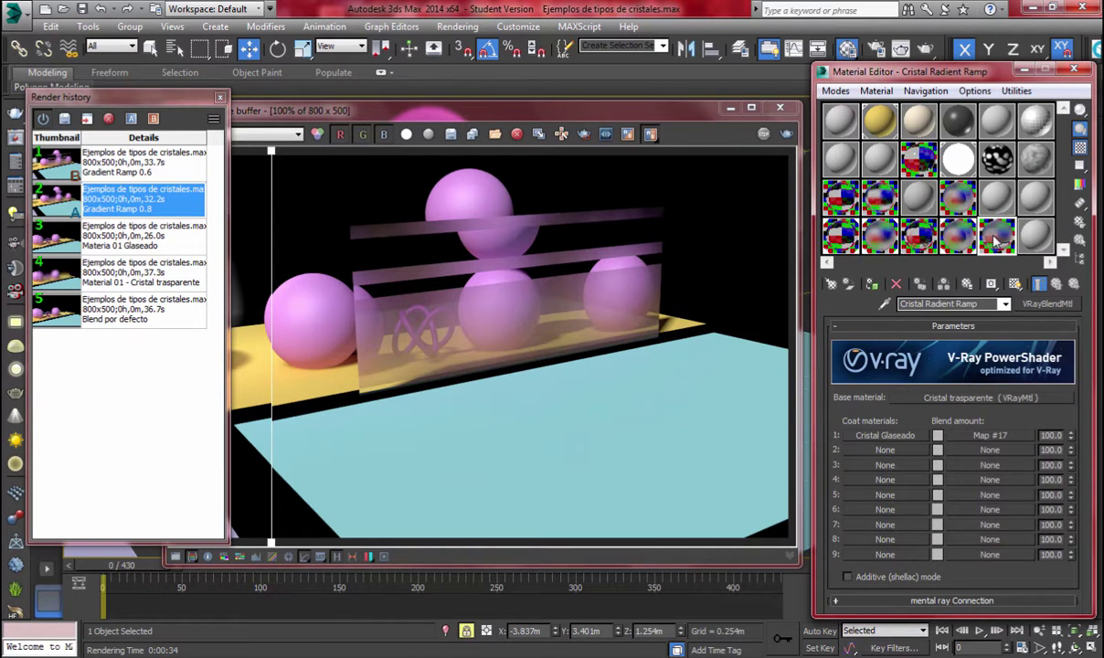
click(932, 192)
Replace the Map #20 bitmap in the first blend amount of Material #110 with a Gradient Ramp, discarding the old map
click(955, 201)
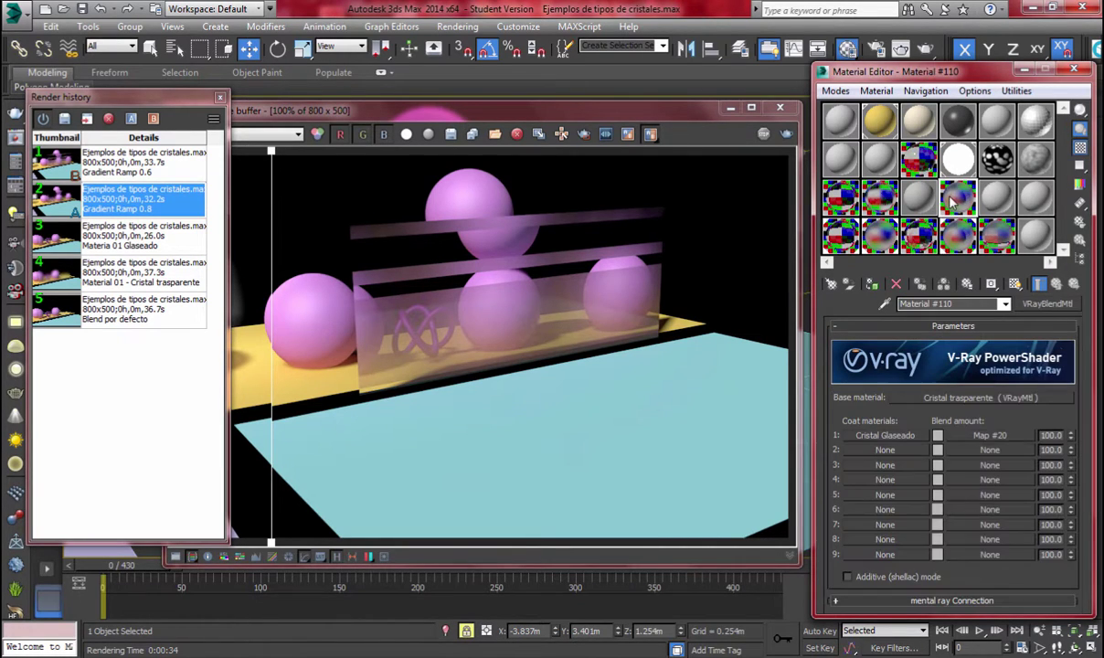
click(989, 435)
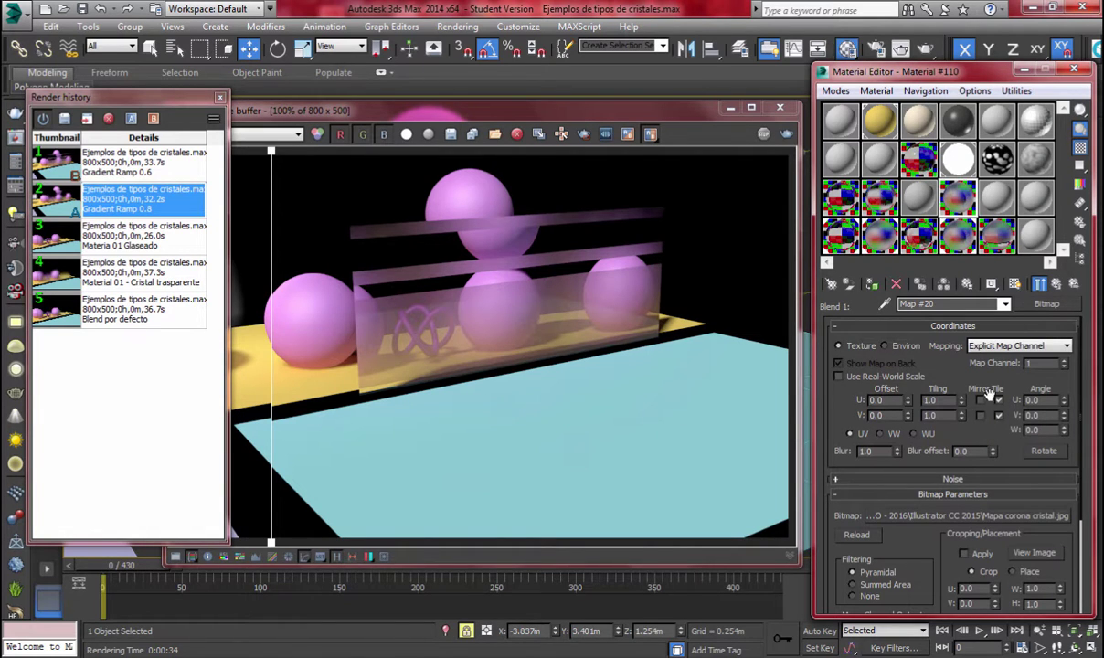
click(1046, 304)
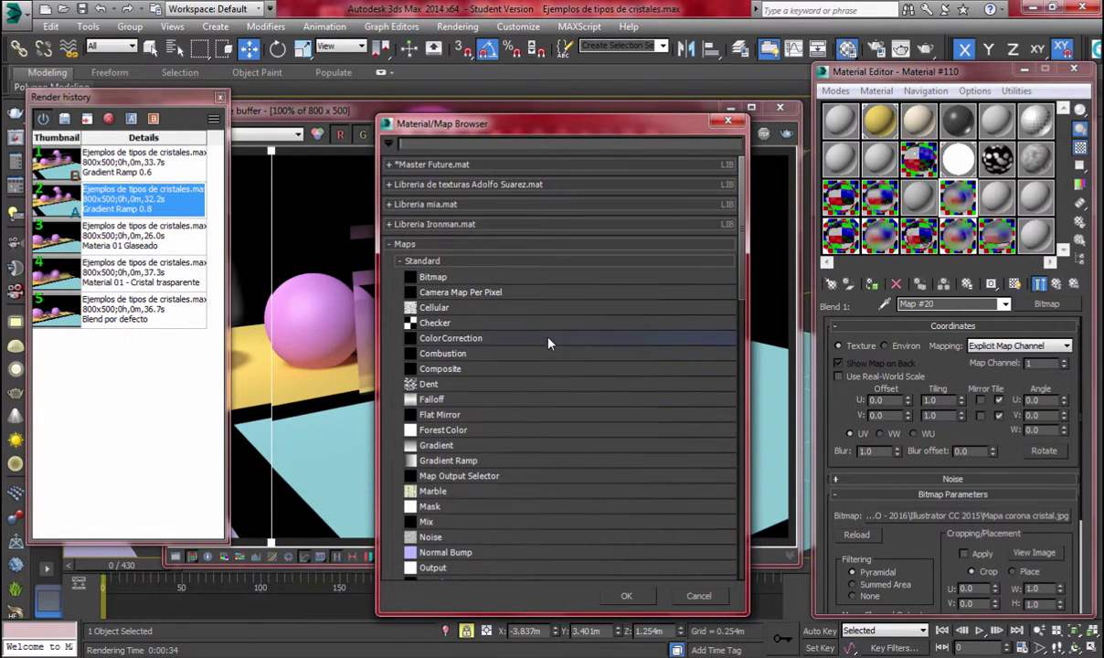
click(450, 461)
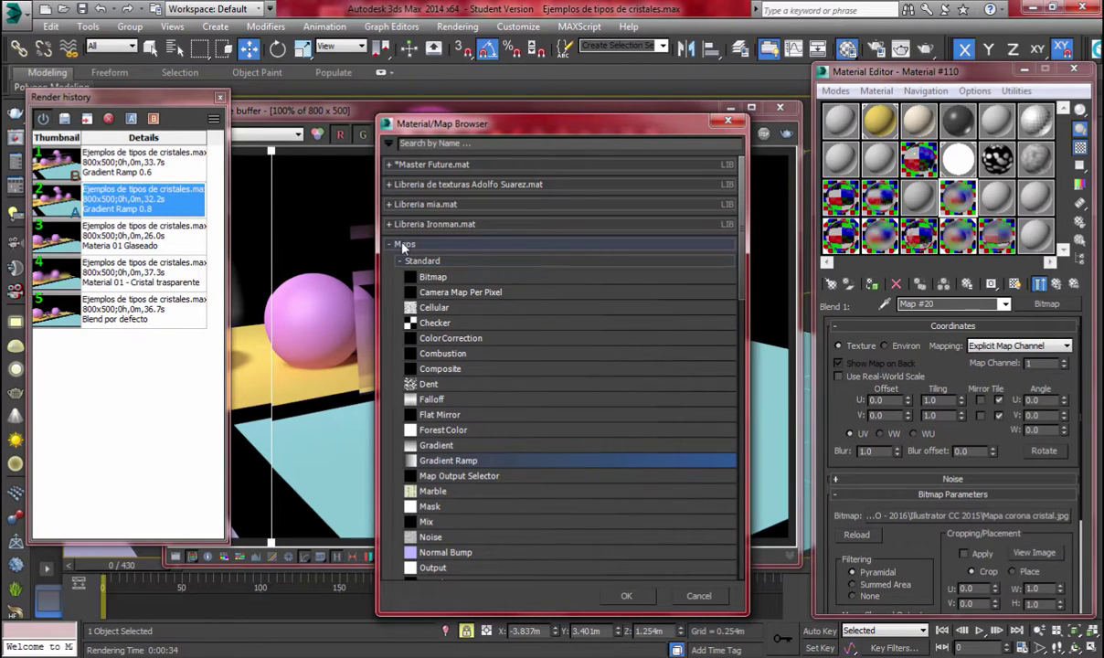
double_click(432, 460)
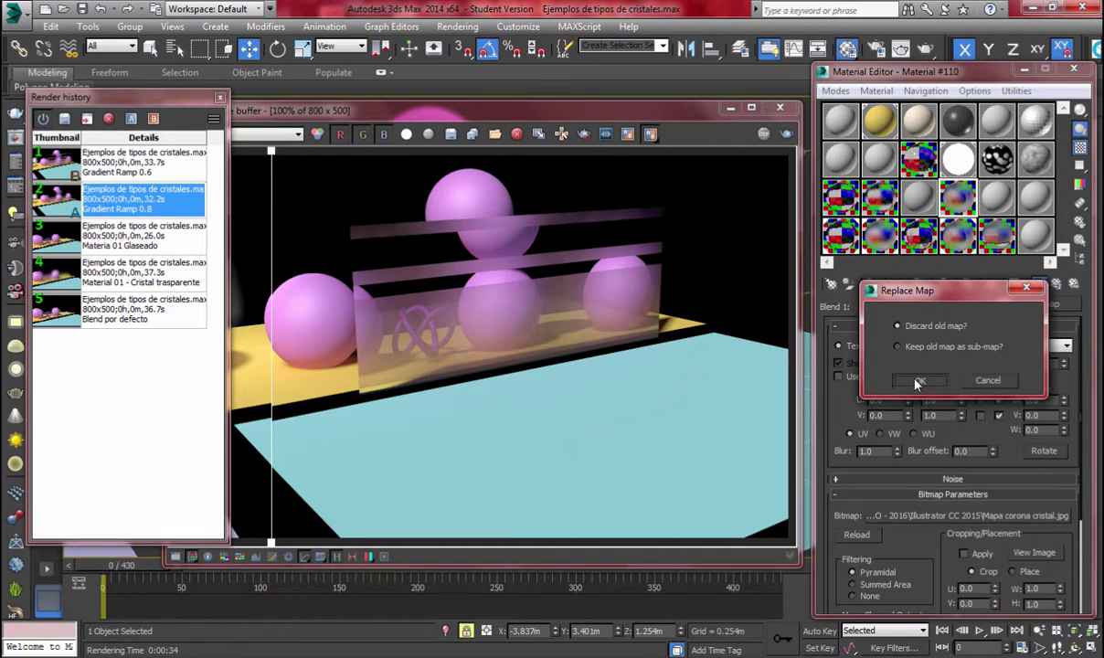
click(918, 380)
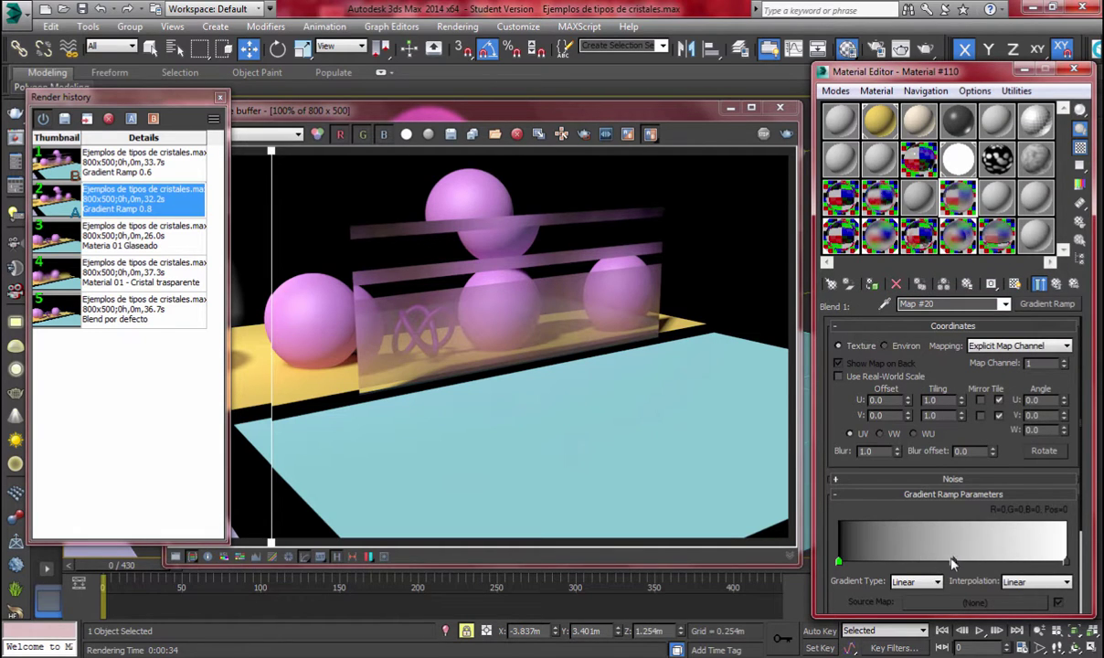
Add four flags to the first half of the Map #20 gradient, including ones at positions 25 and 33
drag(952, 560, 885, 564)
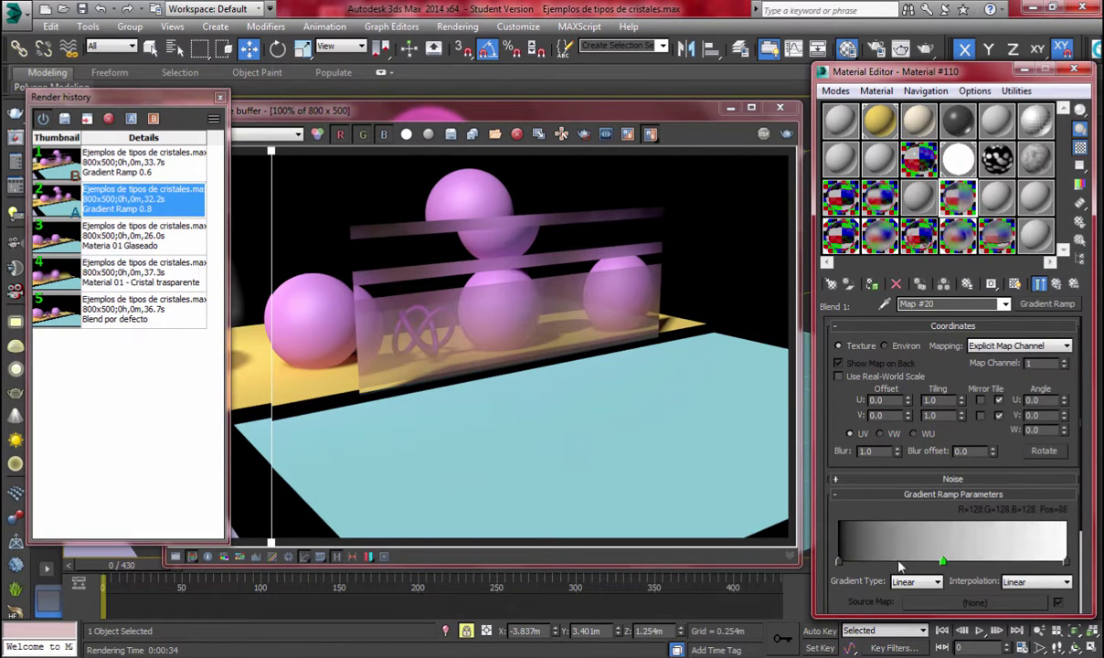
click(860, 561)
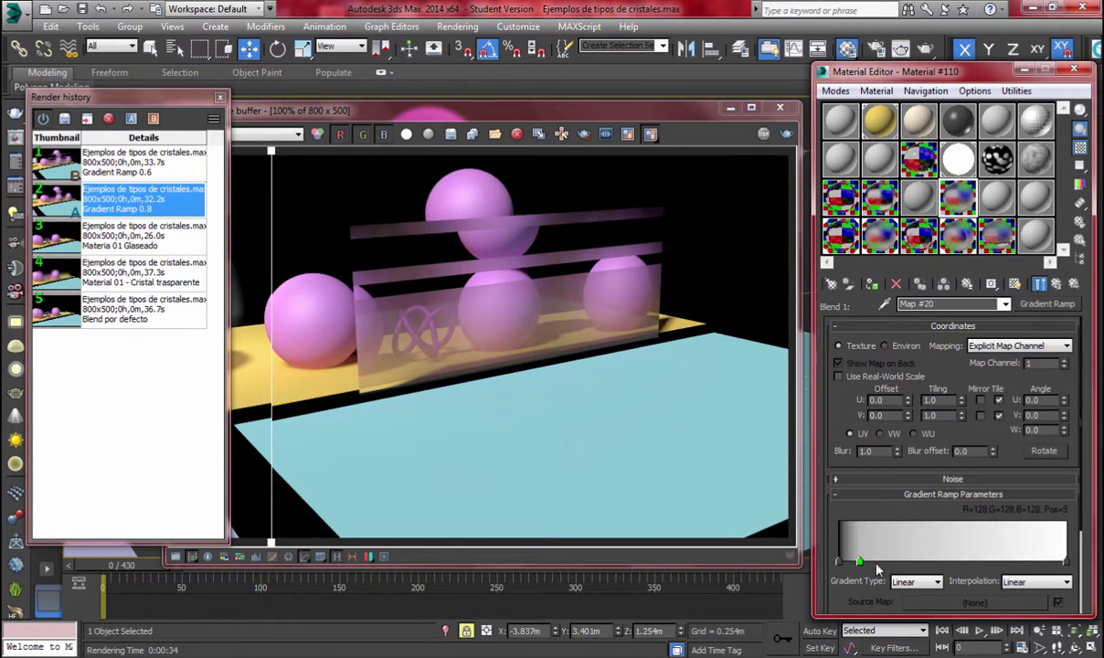
drag(874, 561, 897, 561)
click(915, 561)
click(936, 561)
Set the gradient flags at positions 25 and 33 to black
double_click(895, 562)
drag(411, 199, 512, 247)
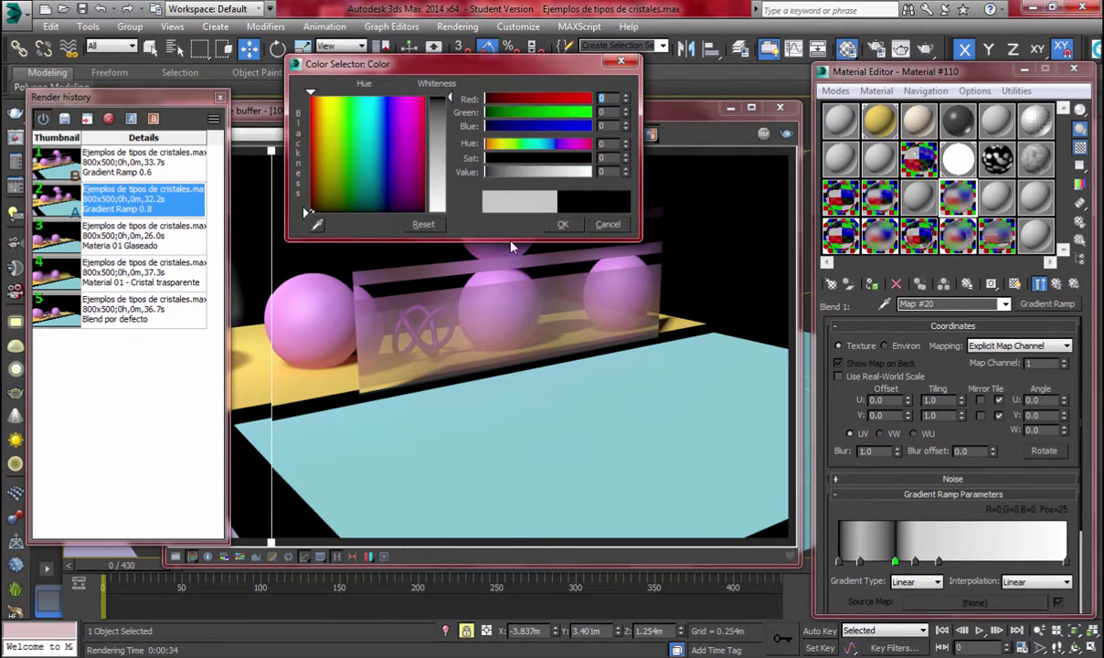
click(556, 224)
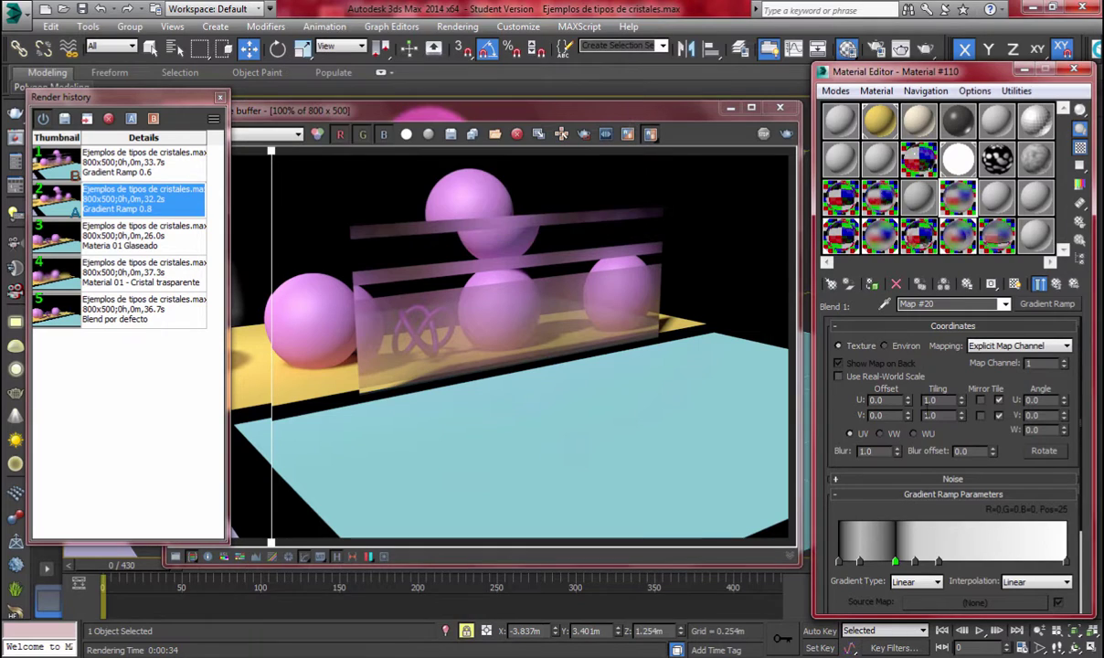
double_click(914, 561)
drag(417, 139, 479, 208)
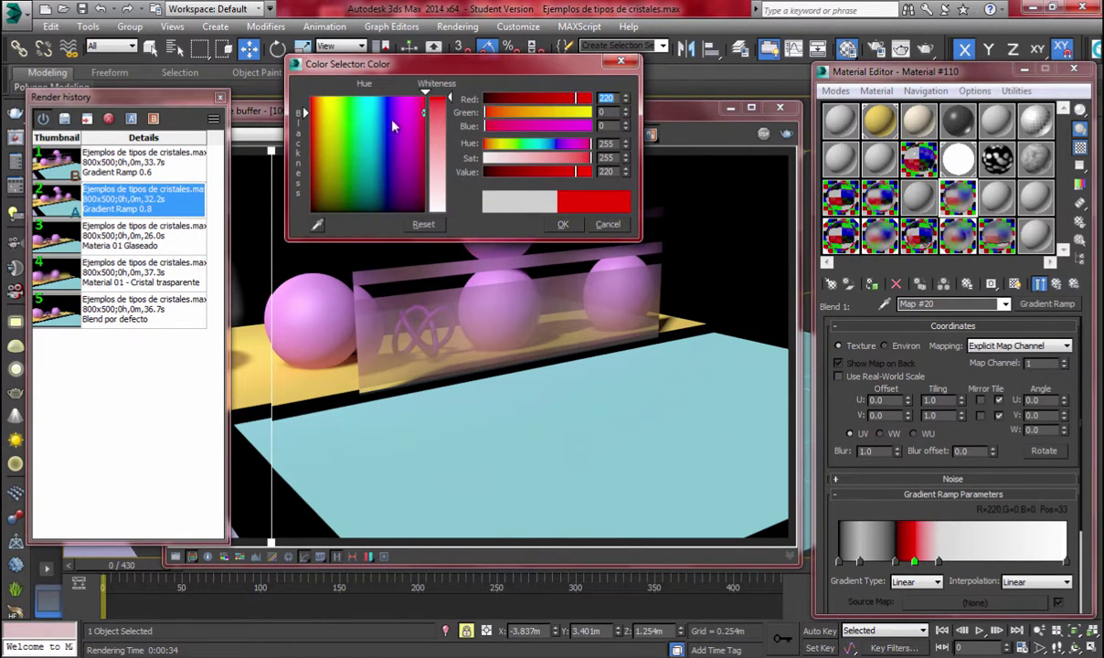
drag(375, 120, 311, 212)
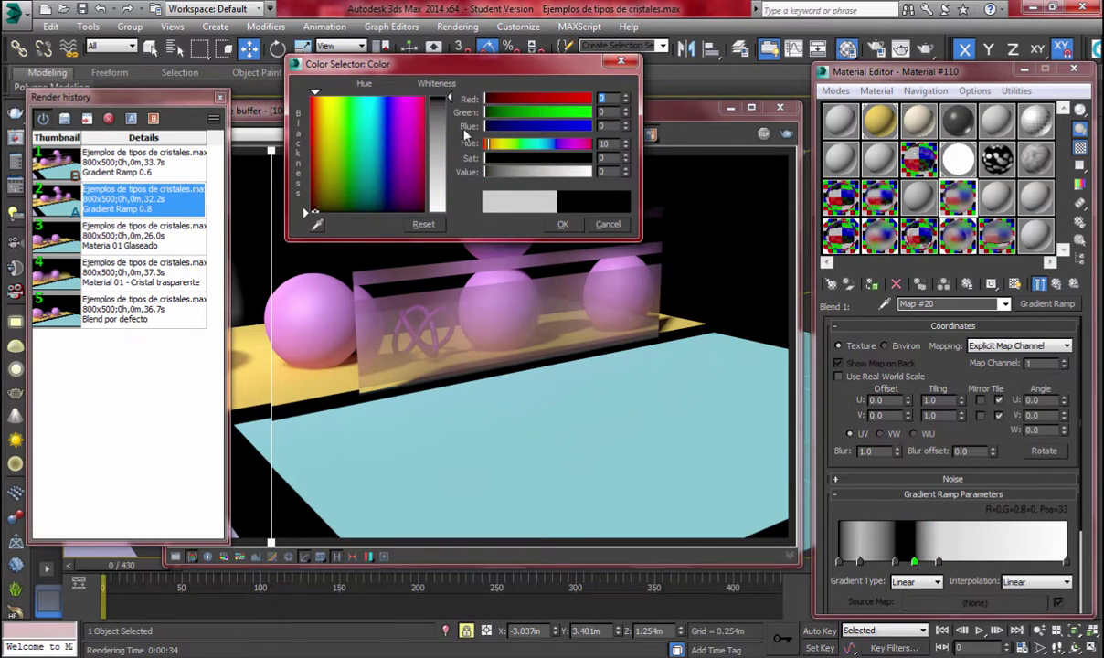
click(563, 224)
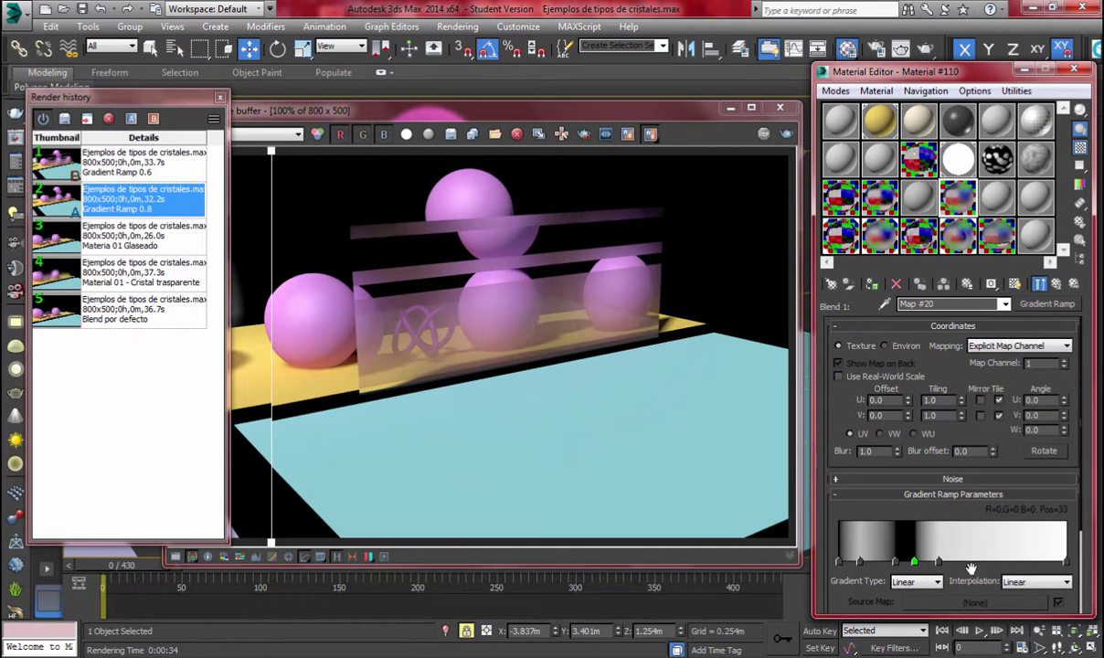
Add a gradient flag at position 74 and set the ramp's interpolation to Solid
click(1009, 561)
click(1041, 582)
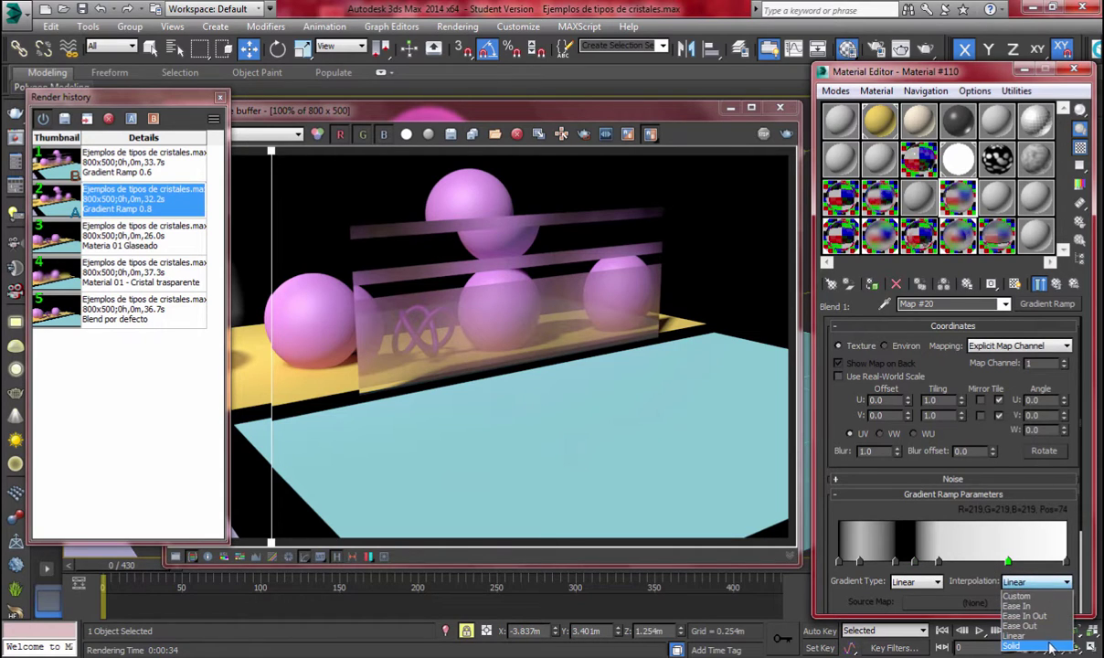
click(1013, 645)
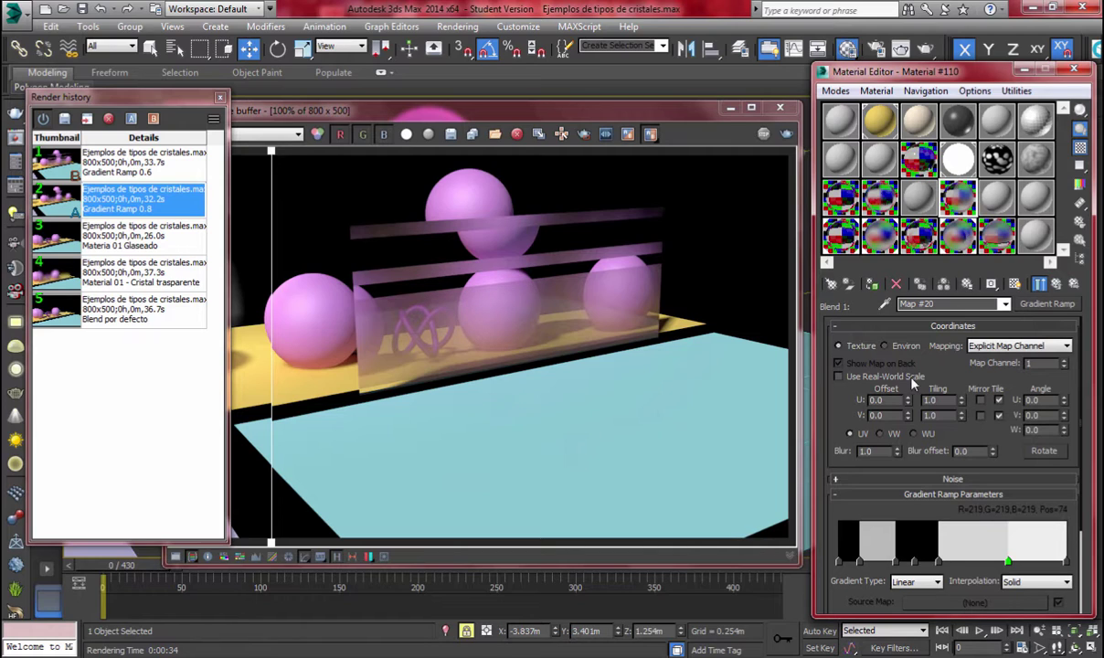
click(1029, 583)
click(1024, 585)
Open an enlarged preview of the Map #20 sample and set the map's W angle to 90
double_click(955, 200)
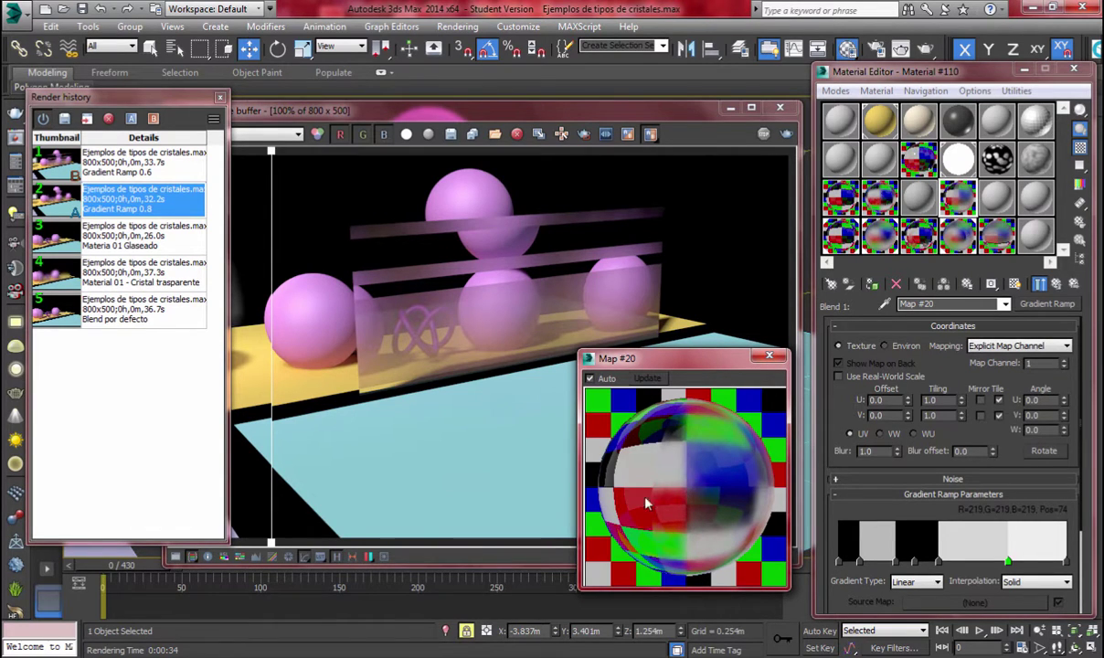
double_click(1052, 429)
text(90)
key(Return)
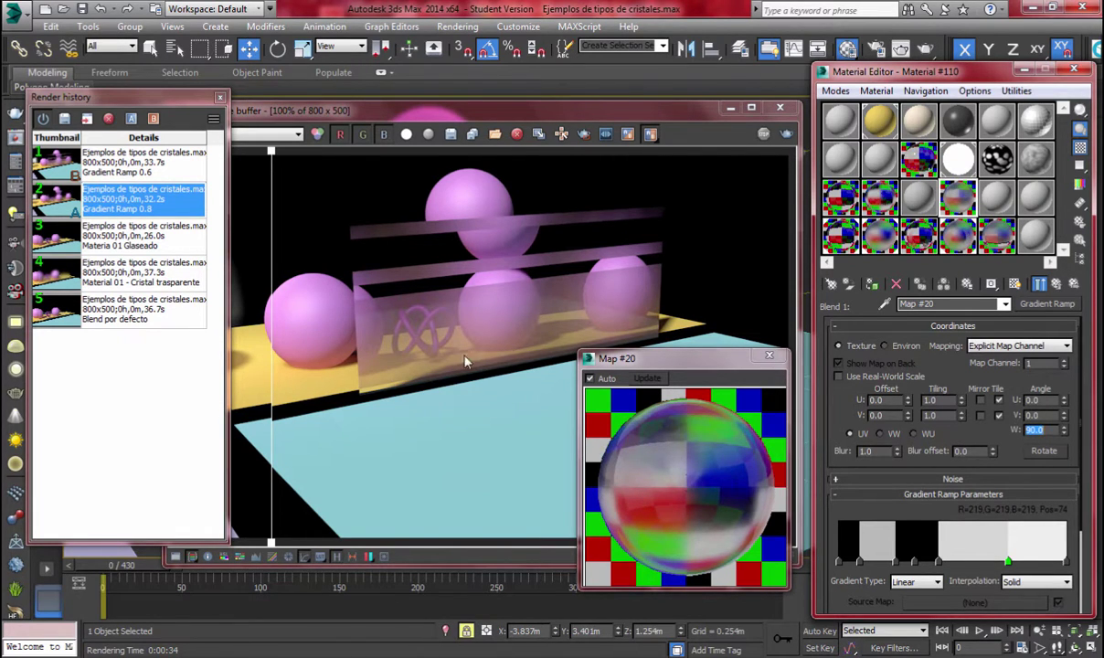
Minimize the Material Editor and move the V-Ray frame buffer aside to inspect the glass plane, then put it back
click(633, 345)
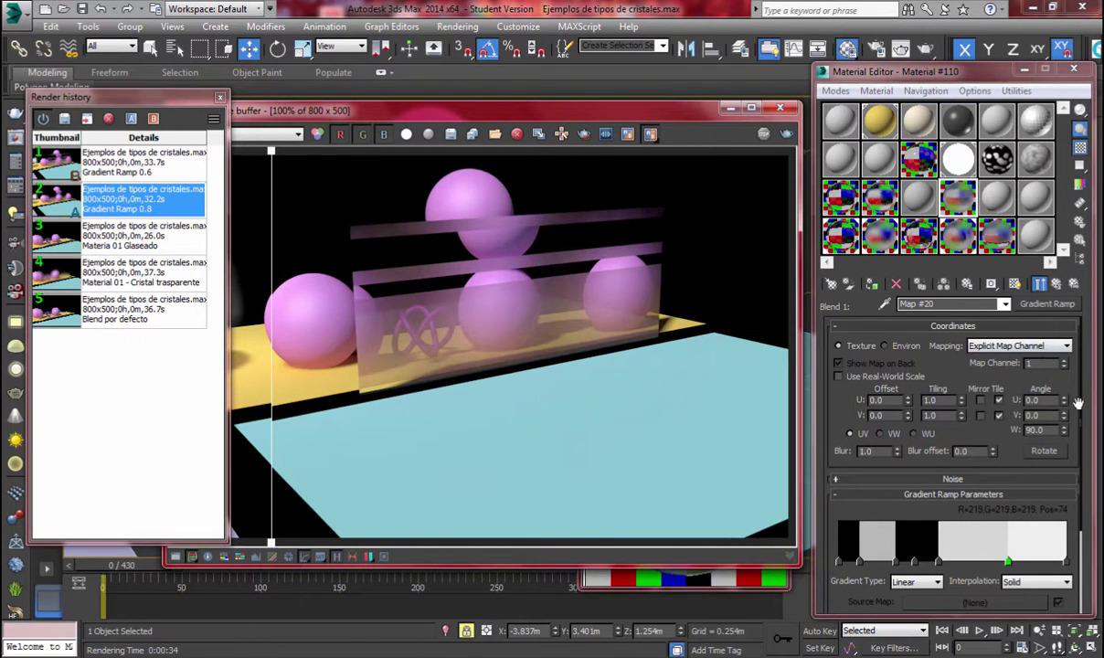
click(993, 410)
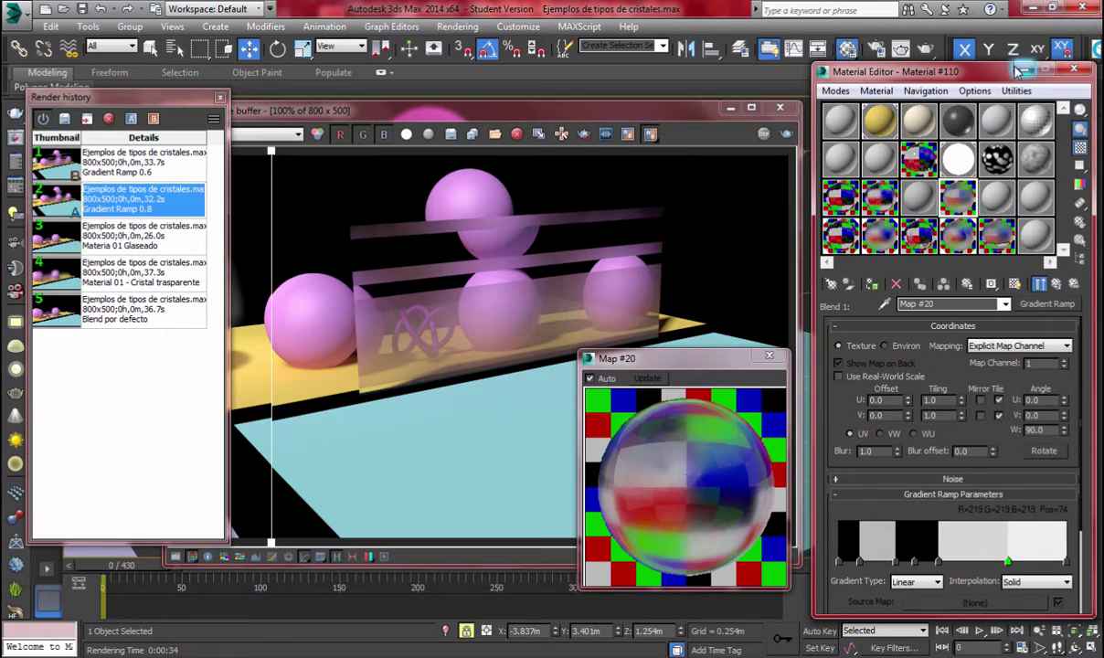
key(m)
drag(684, 112, 631, 462)
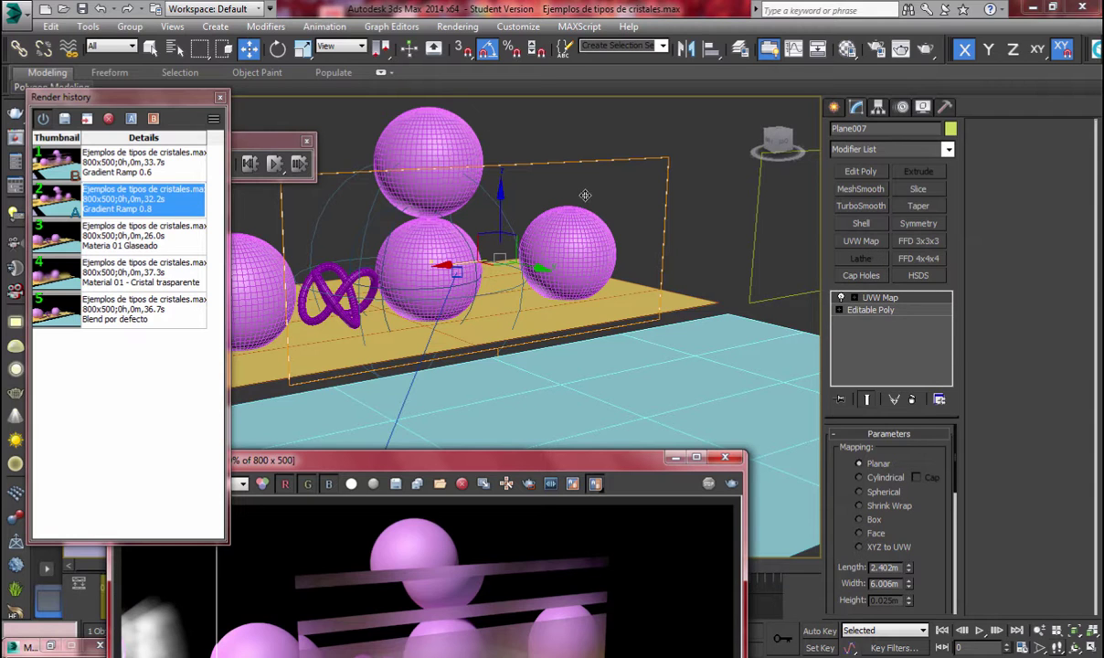
drag(577, 462, 717, 103)
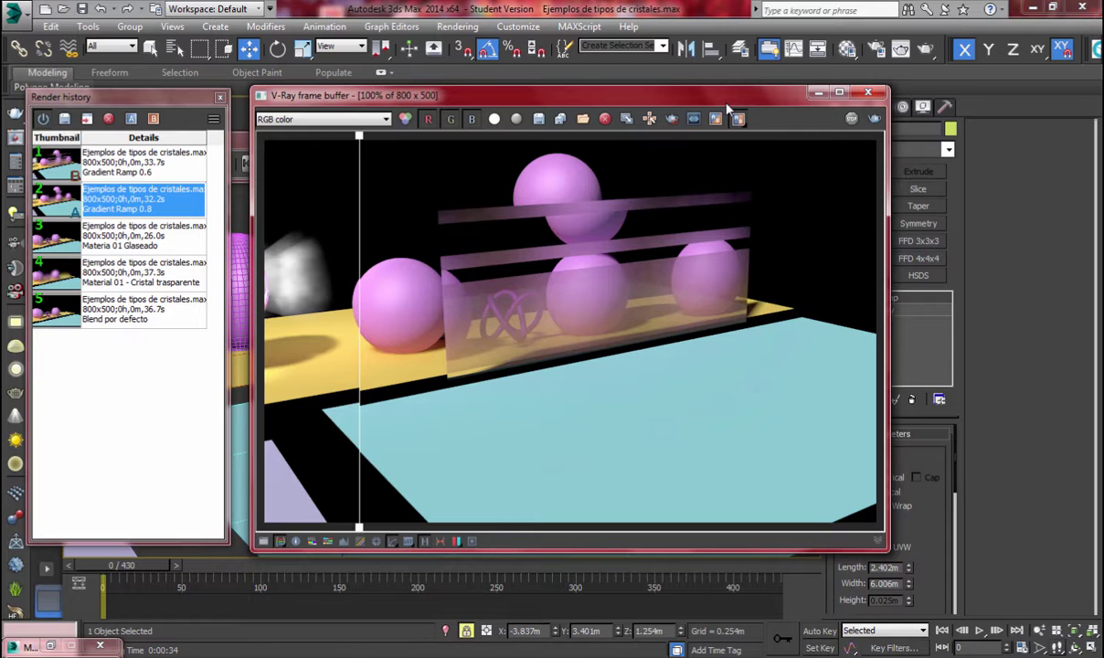
drag(730, 97, 652, 108)
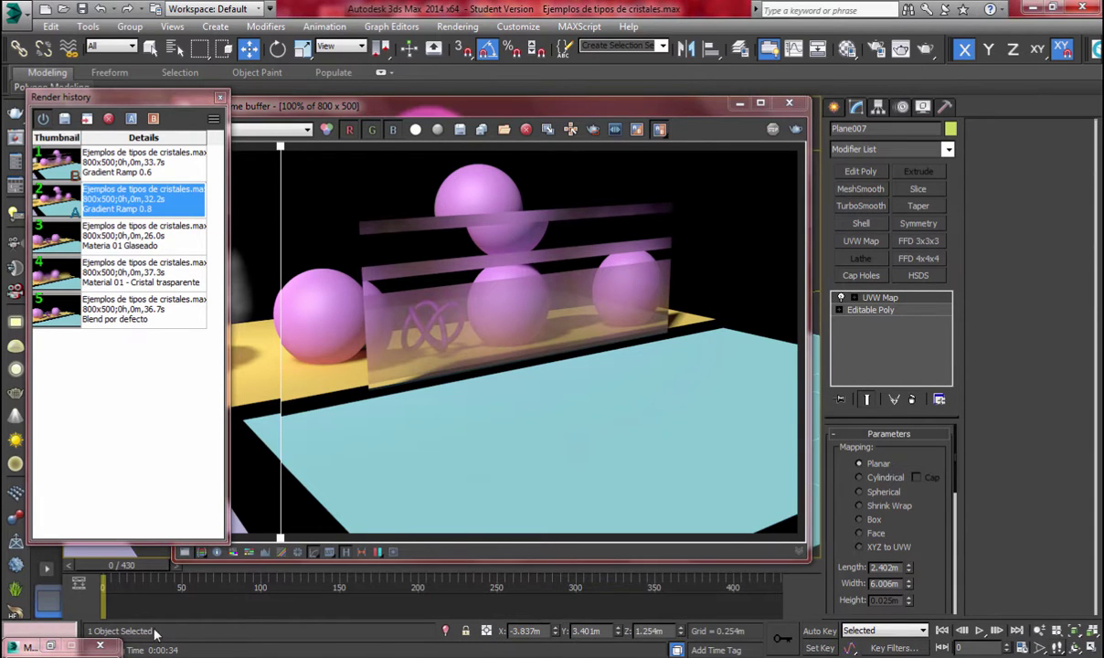
Restore the Material Editor and review the top-level parameters of Material #110, Material #104 and Cristal vectorial
click(52, 646)
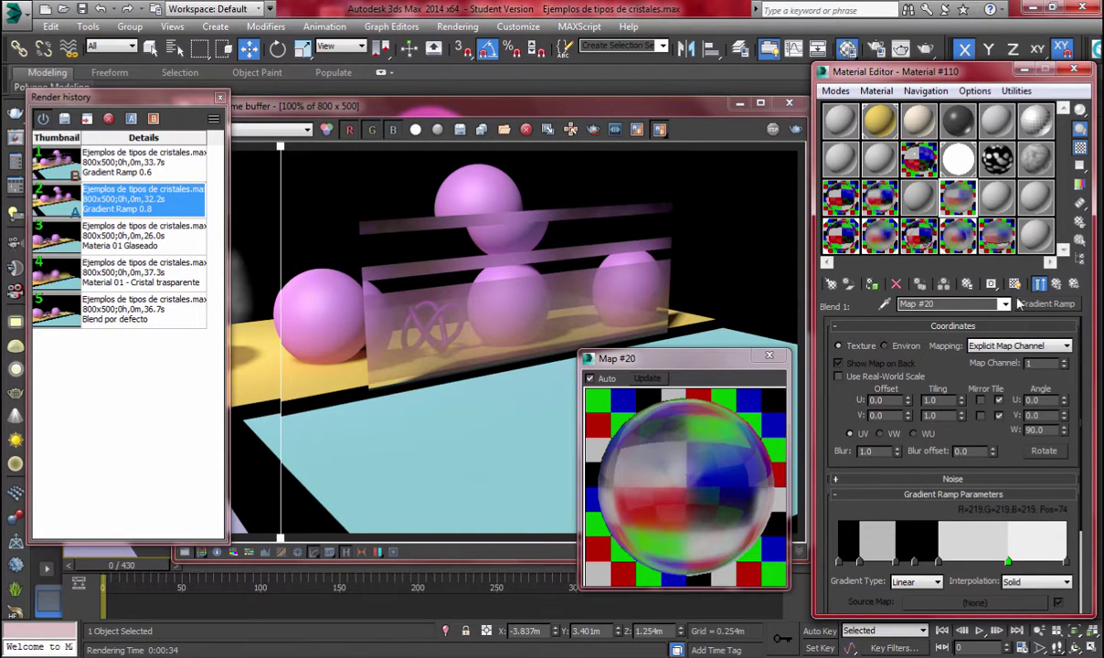
click(1055, 284)
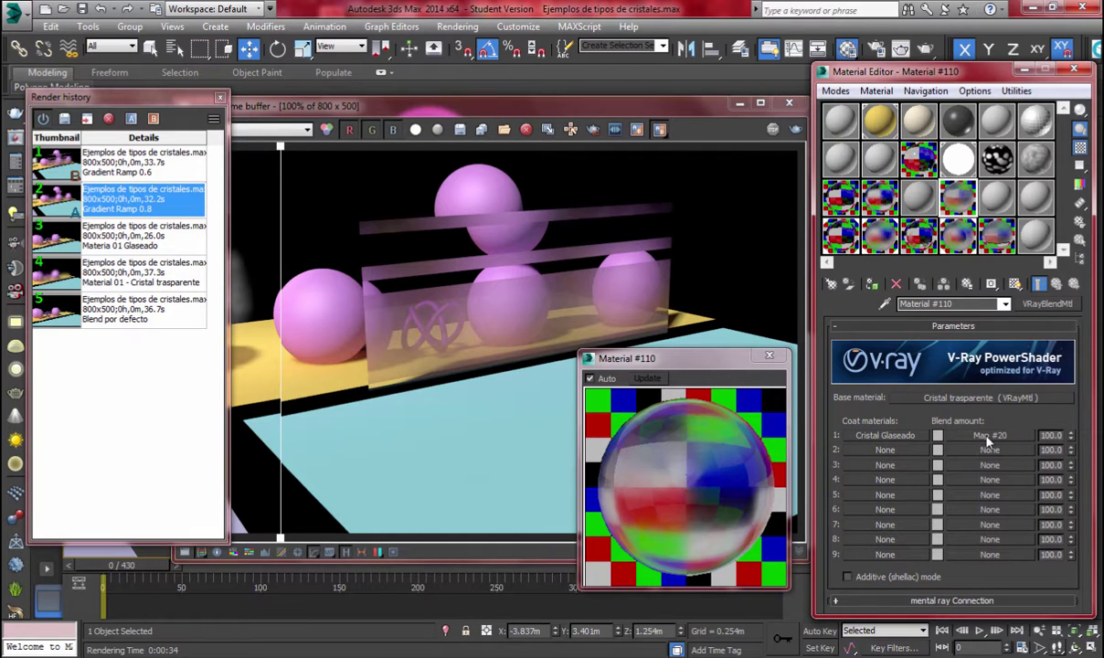
click(921, 238)
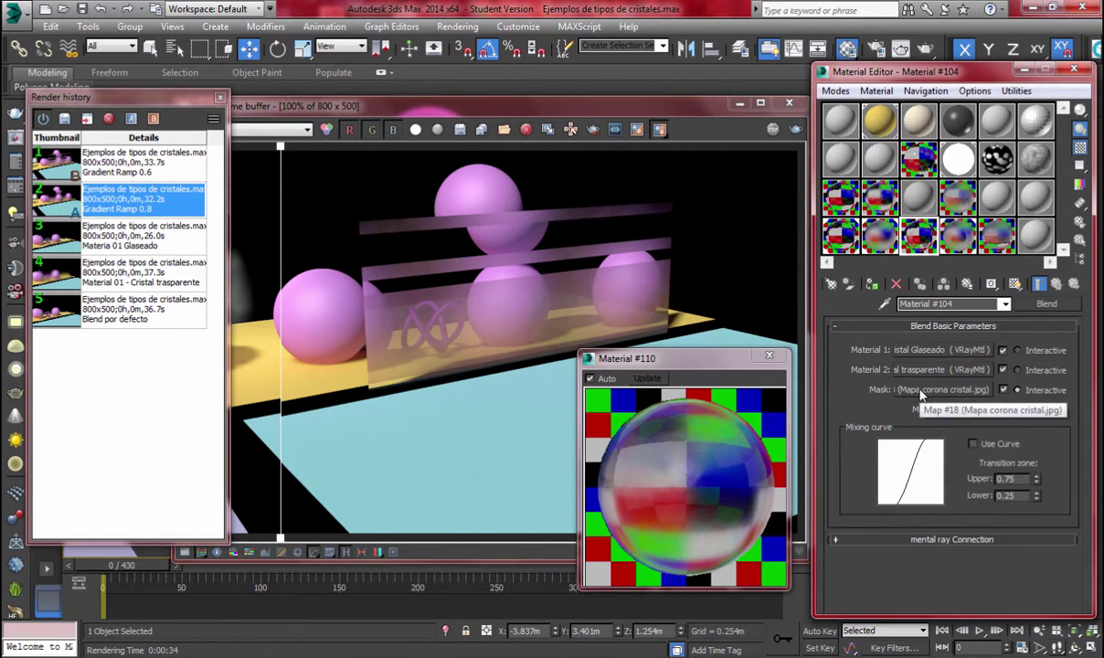
click(961, 242)
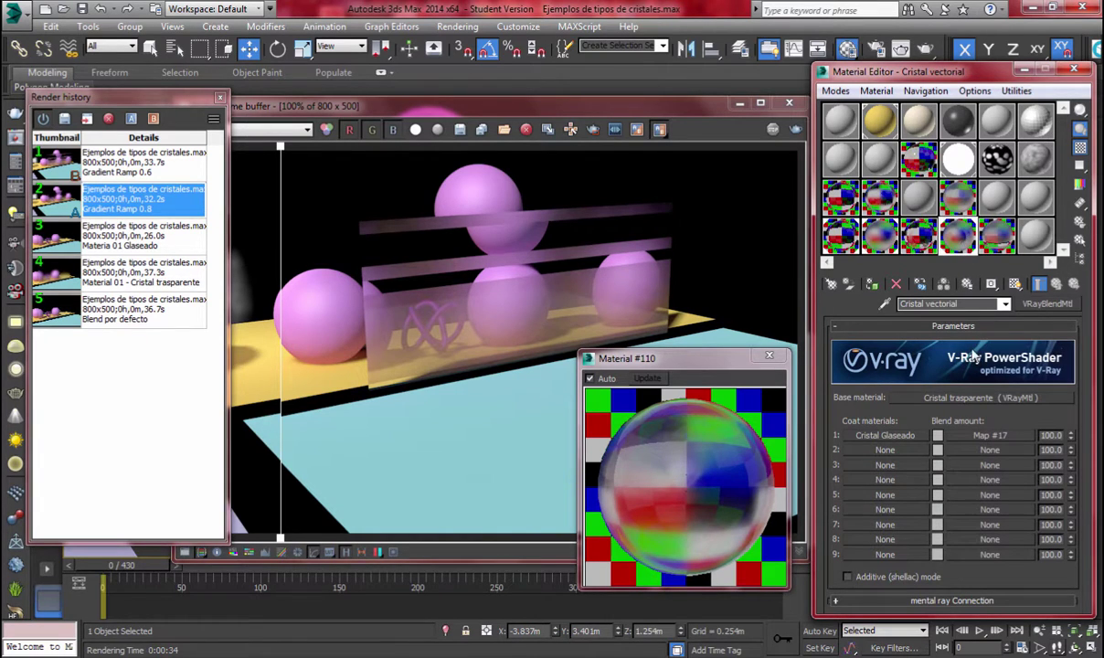